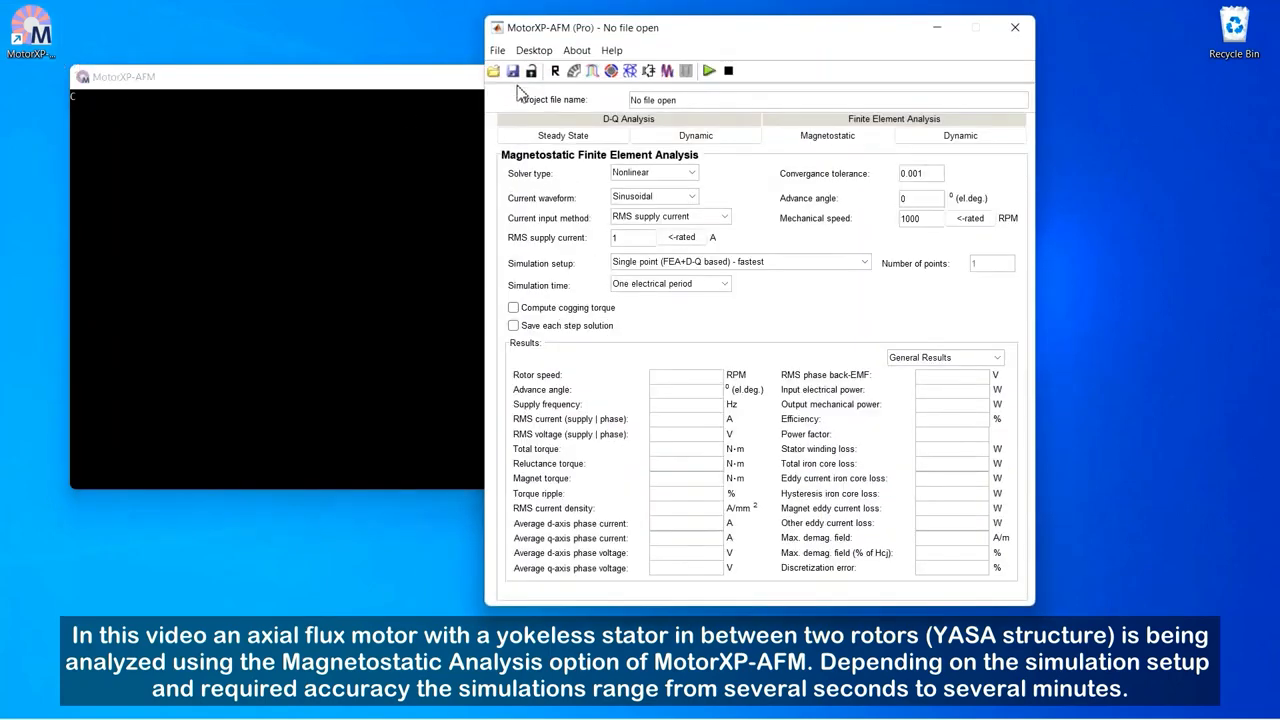
# Step: Save the new project on the Desktop under the file name EMRAX-228
pyautogui.click(499, 51)
pyautogui.click(537, 137)
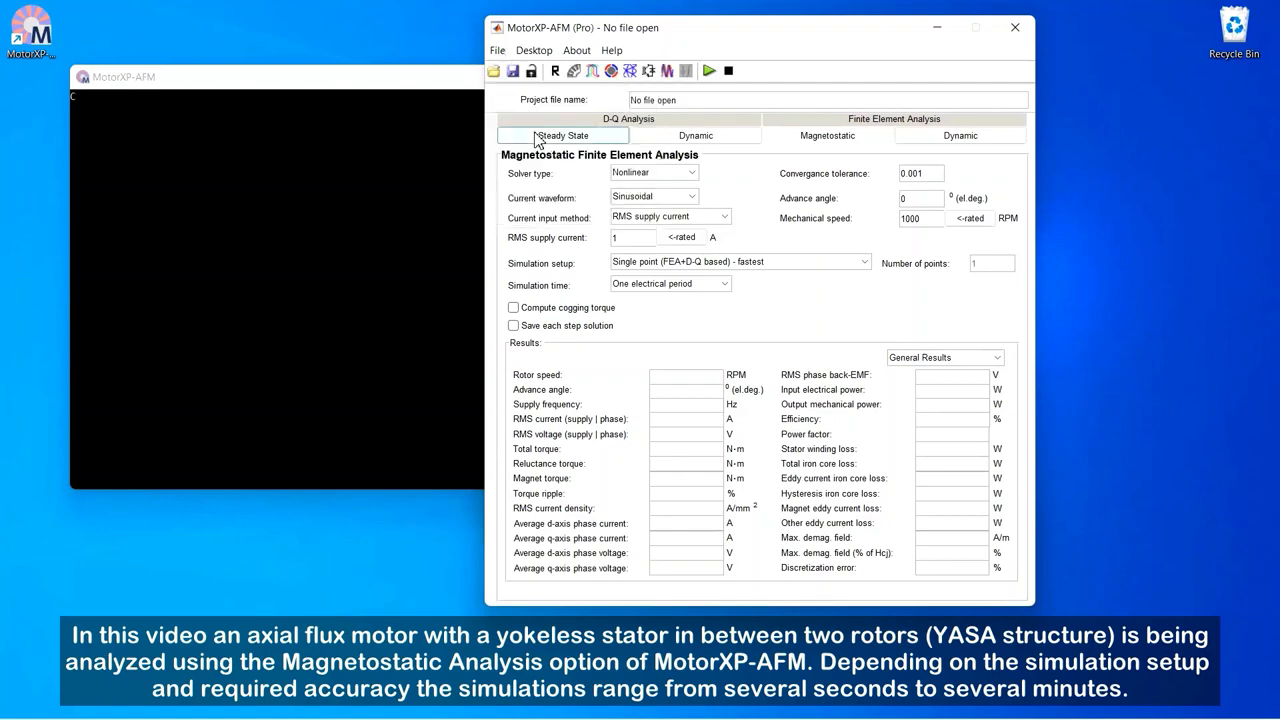
pyautogui.click(572, 178)
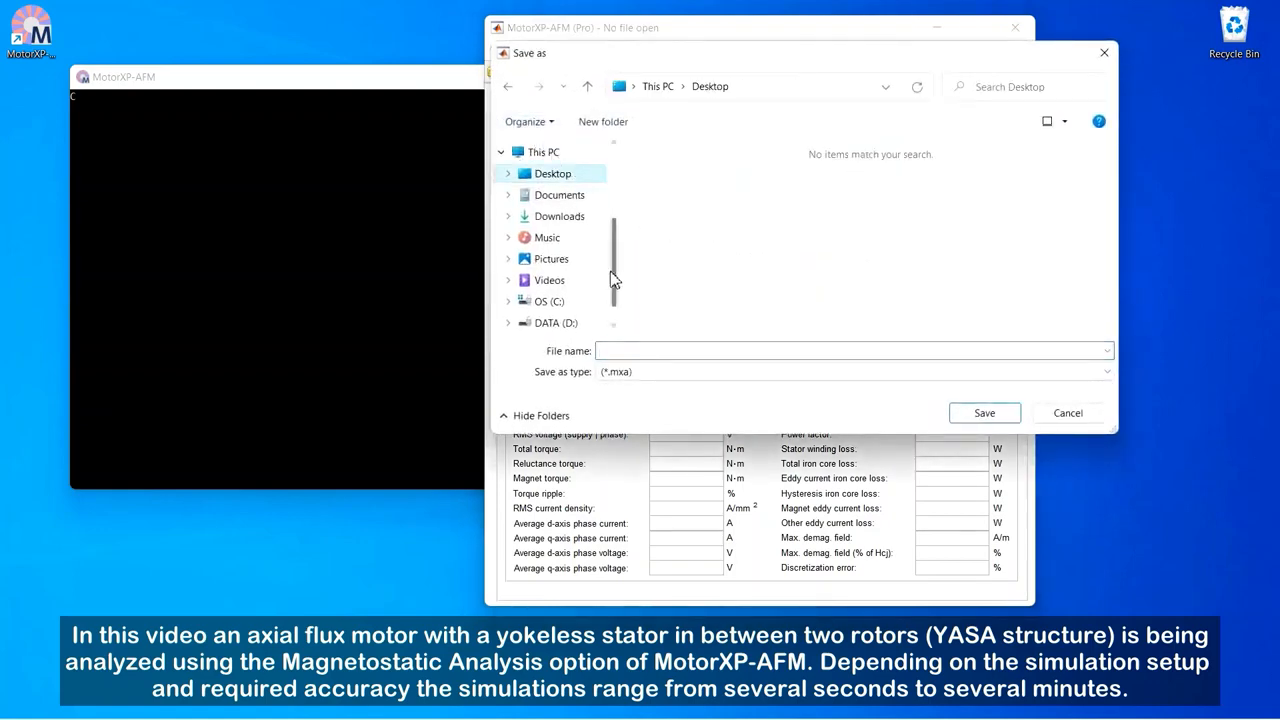
pyautogui.click(621, 346)
pyautogui.write('EMRA')
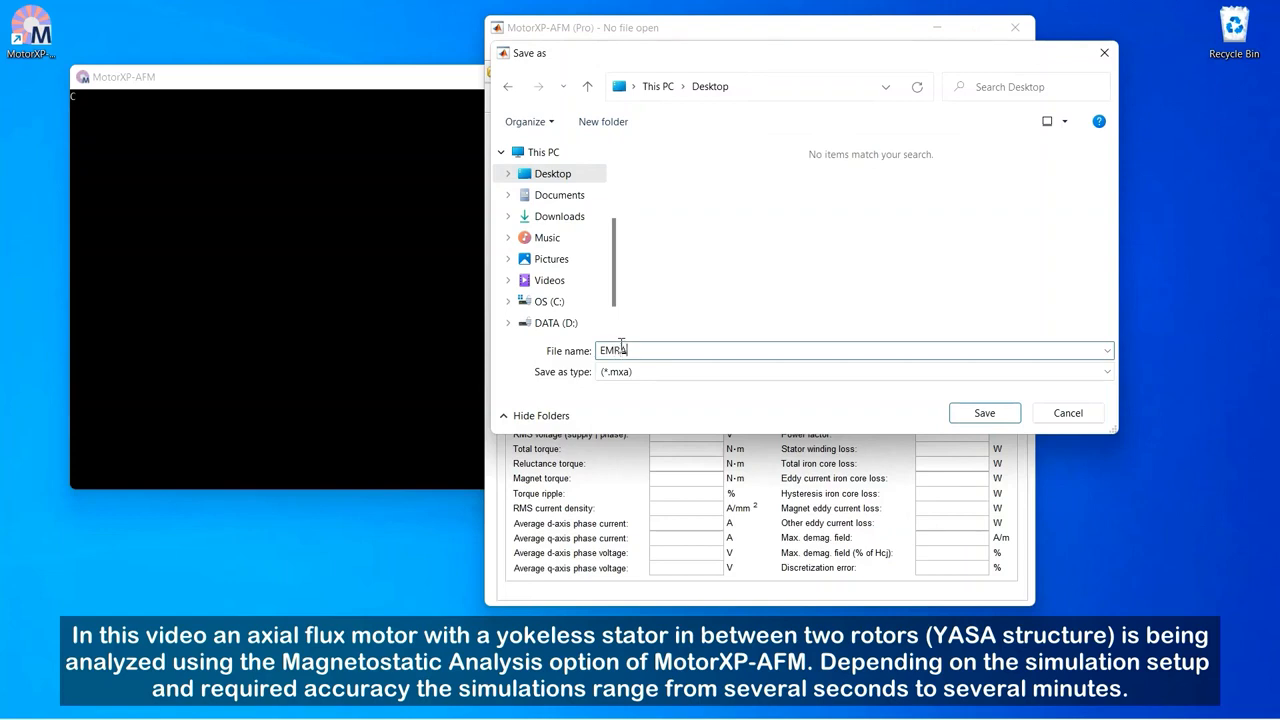
pyautogui.write('X-228')
pyautogui.click(984, 413)
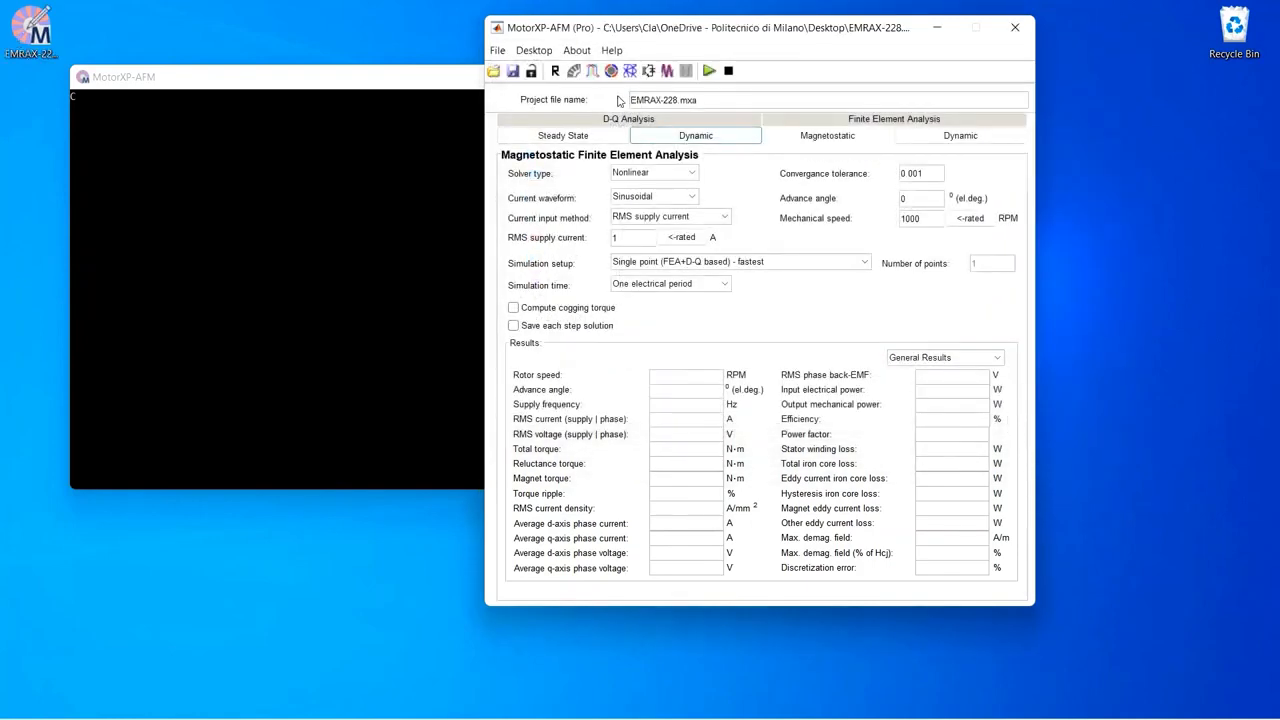
# Step: Open the design studio and set the machine type to Rotor | Stator | Rotor
pyautogui.click(575, 71)
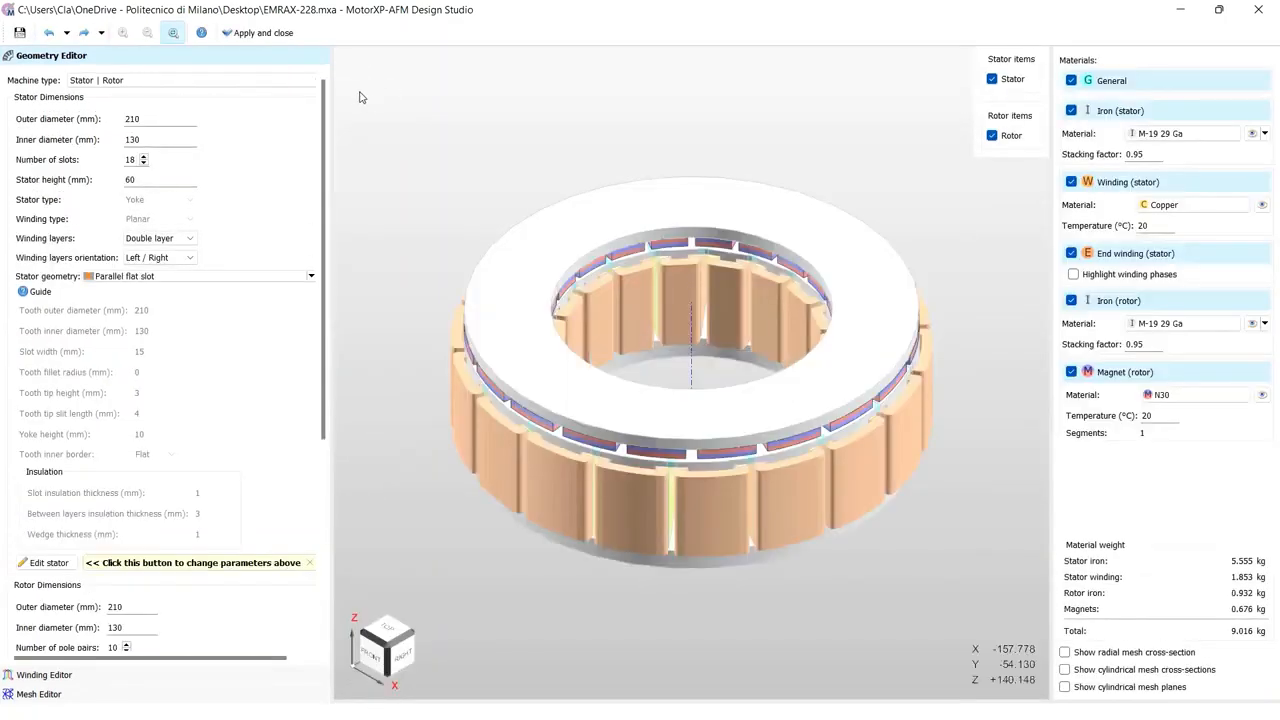
pyautogui.click(292, 80)
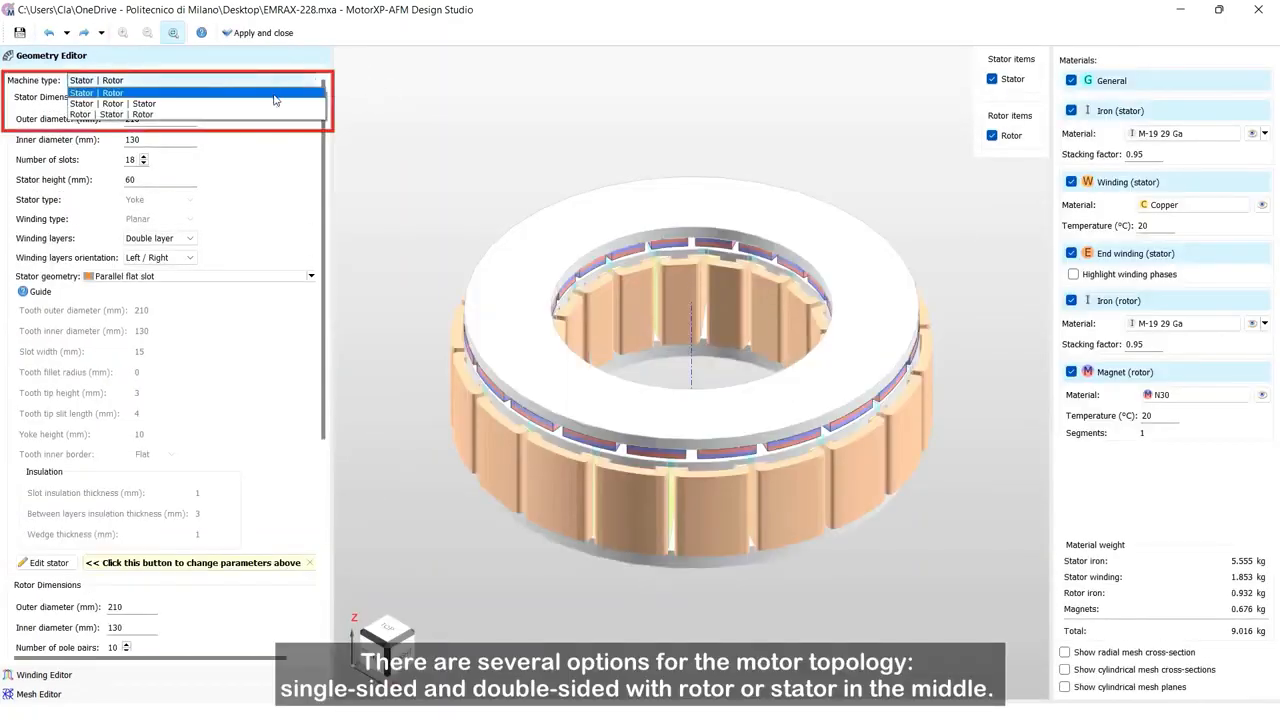
pyautogui.click(265, 114)
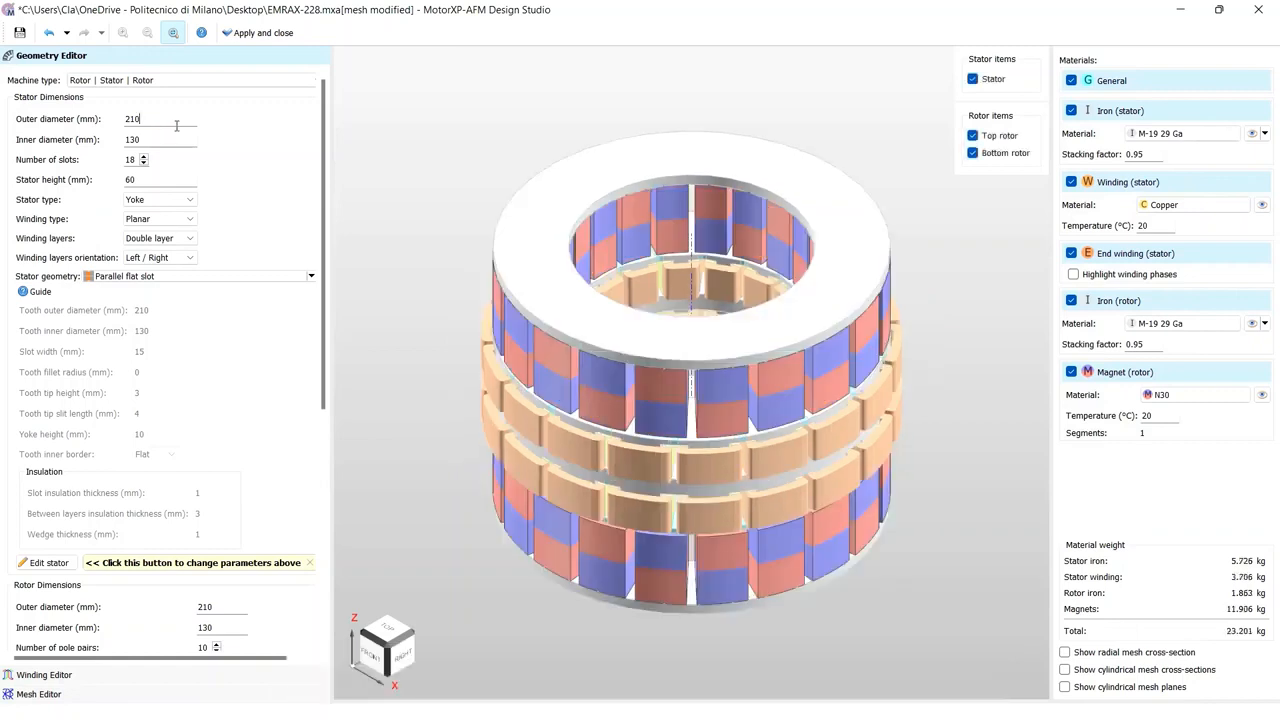
# Step: Set the stator outer diameter to 207 mm and the stator inner diameter to 129 mm
pyautogui.press('BackSpace')
pyautogui.press('BackSpace')
pyautogui.write('07')
pyautogui.press('Return')
pyautogui.click(167, 139)
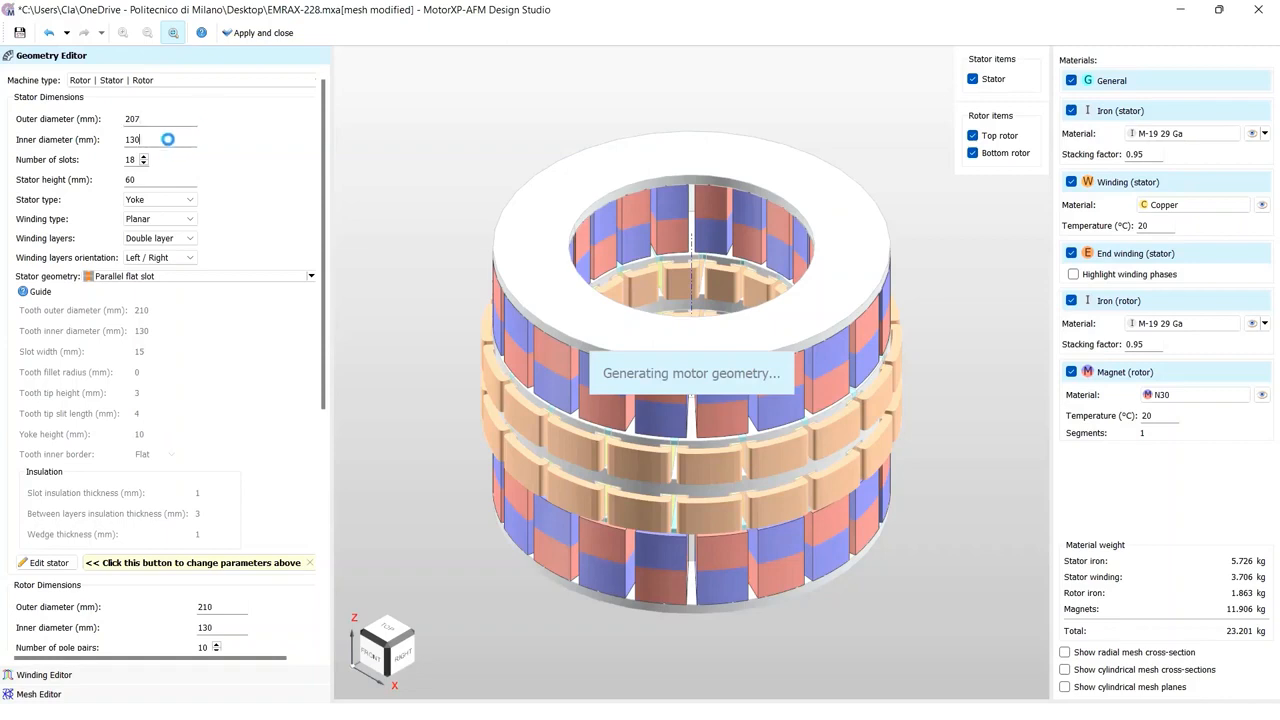
pyautogui.press('BackSpace')
pyautogui.write('9')
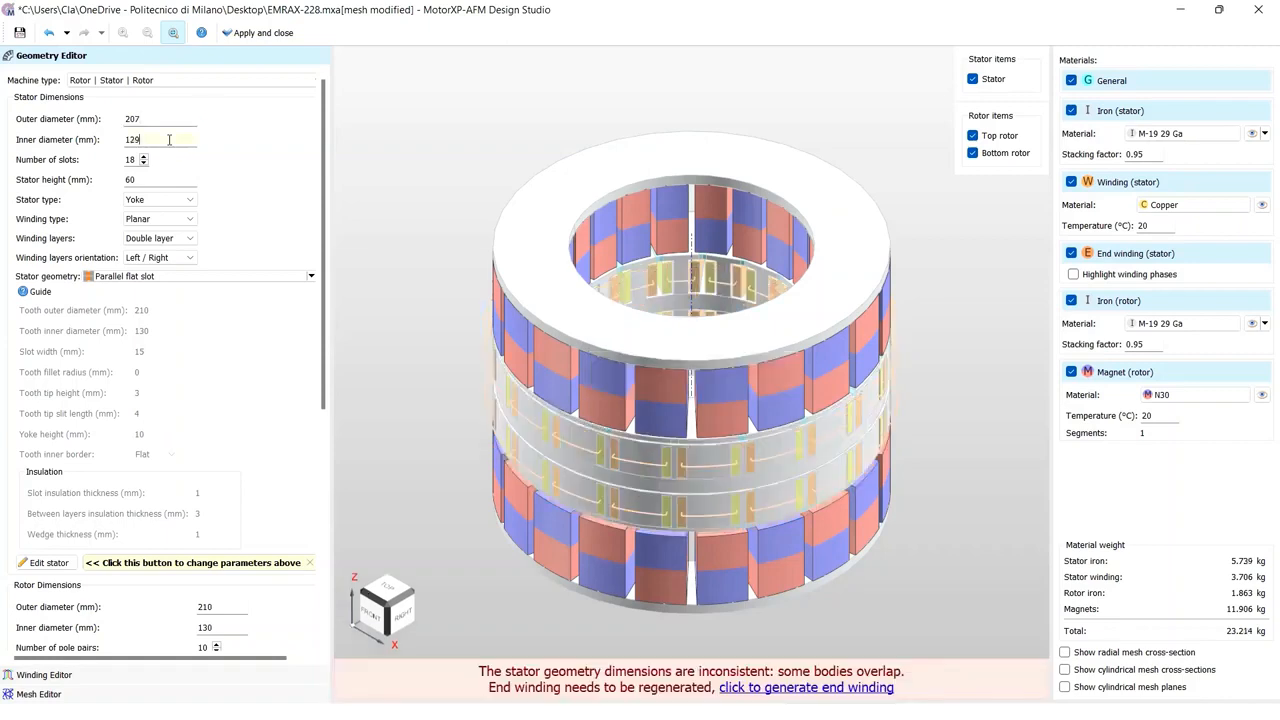
pyautogui.press('Return')
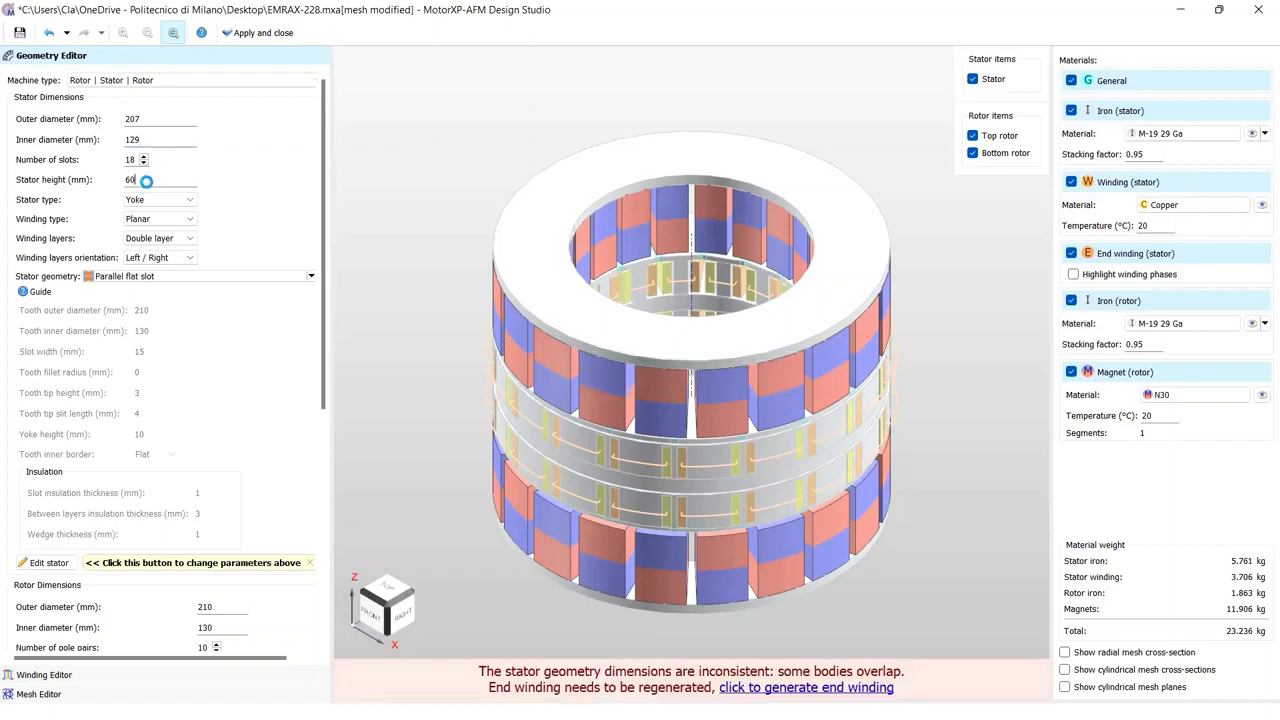
# Step: Set the stator height to 55.6 mm and change the stator type to Yokeless
pyautogui.doubleClick(147, 181)
pyautogui.write('55.6')
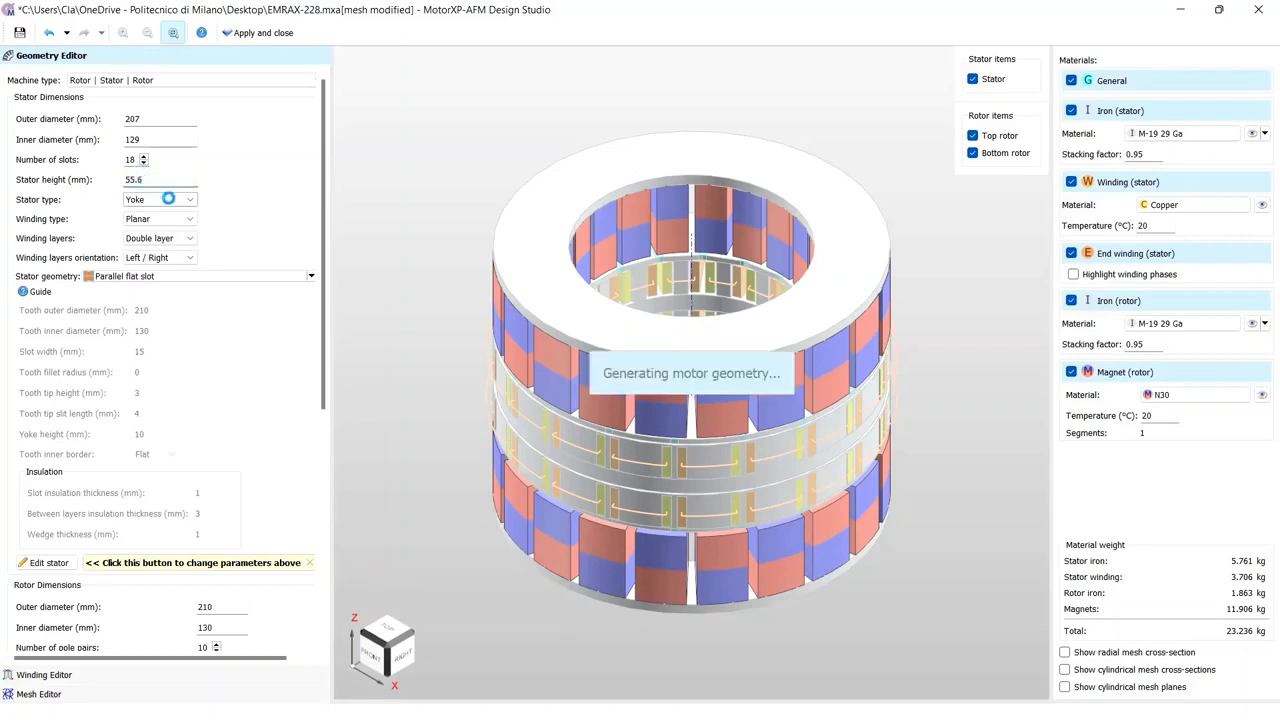
pyautogui.click(168, 199)
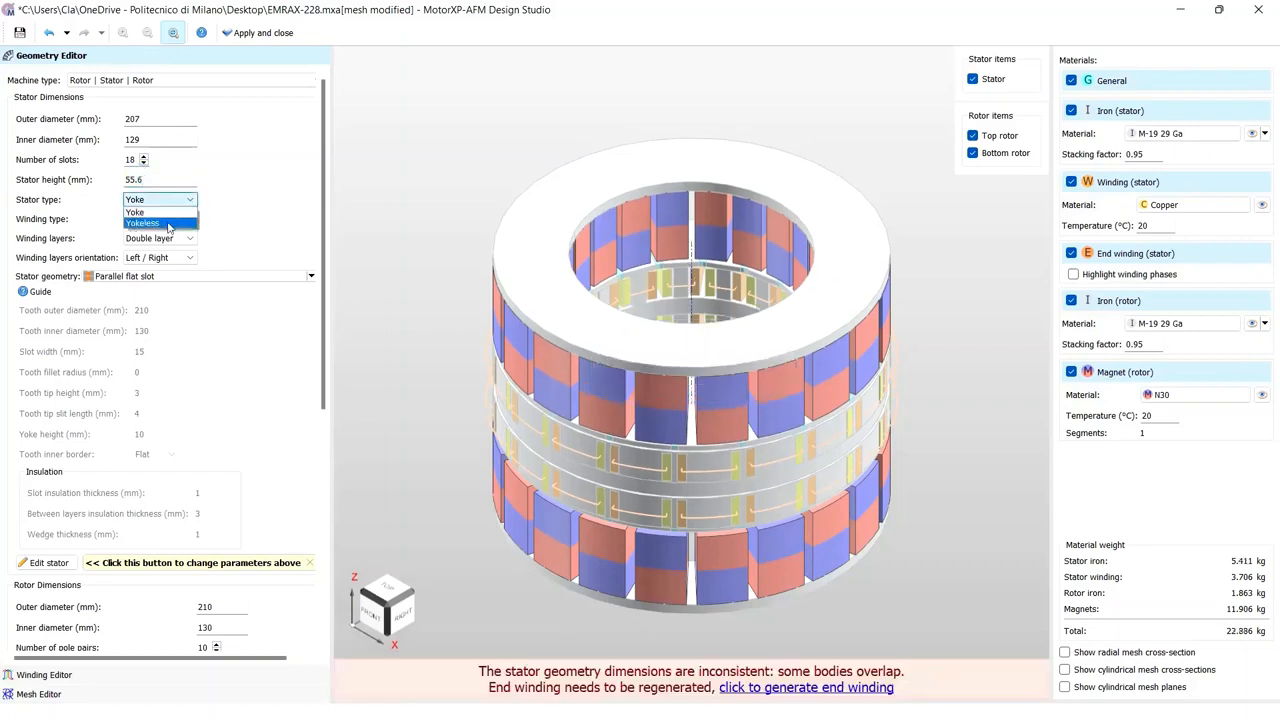
pyautogui.click(168, 225)
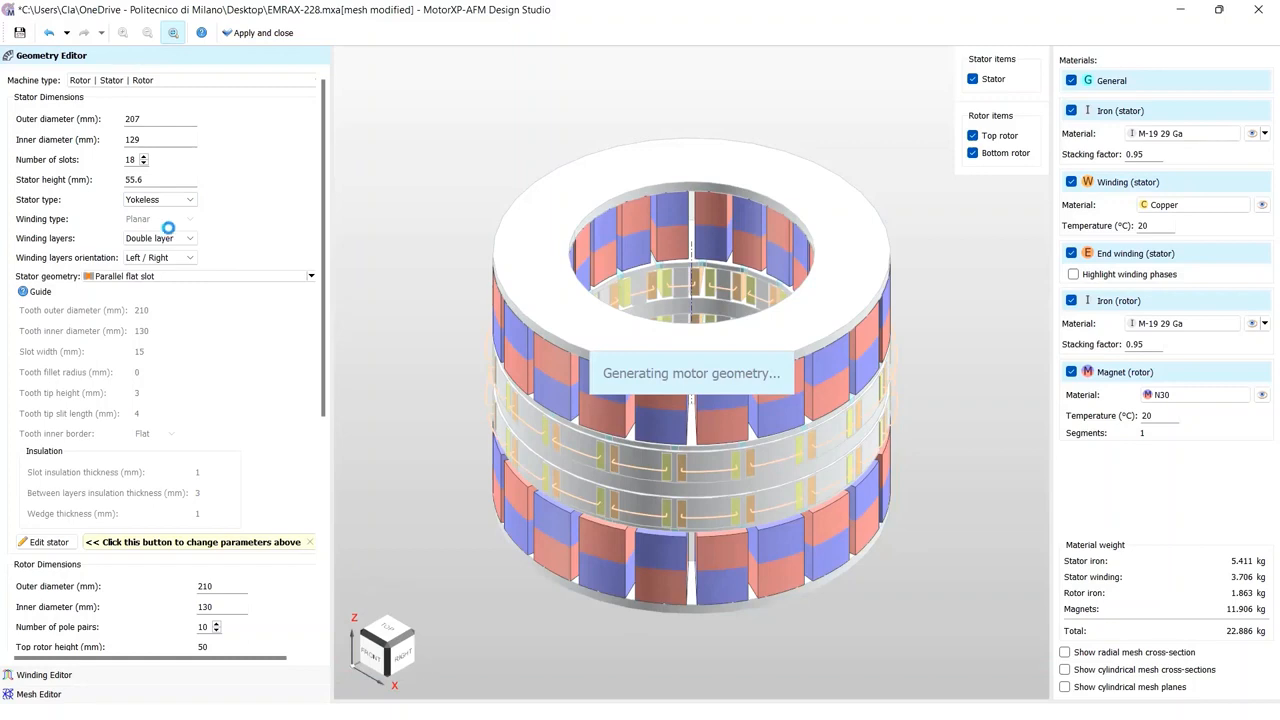
# Step: Choose Double layer winding layers and the Parallel flat slot stator geometry
pyautogui.click(173, 238)
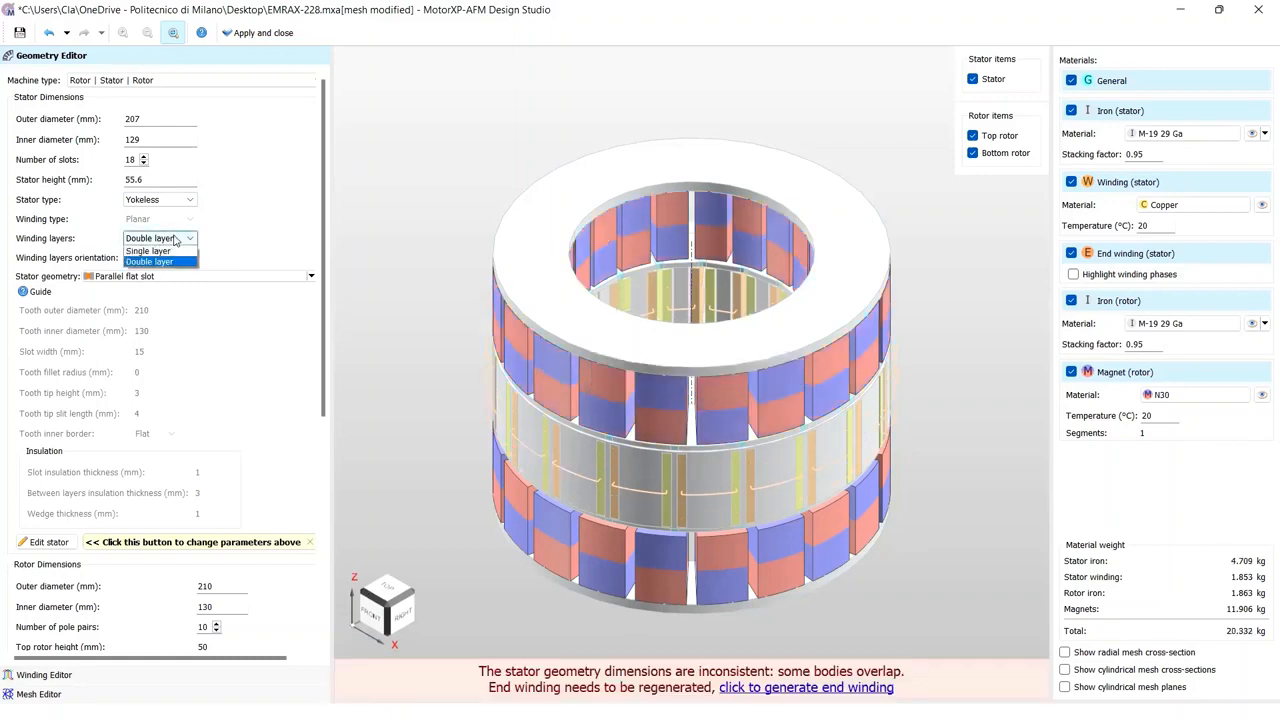
pyautogui.click(172, 257)
pyautogui.click(173, 279)
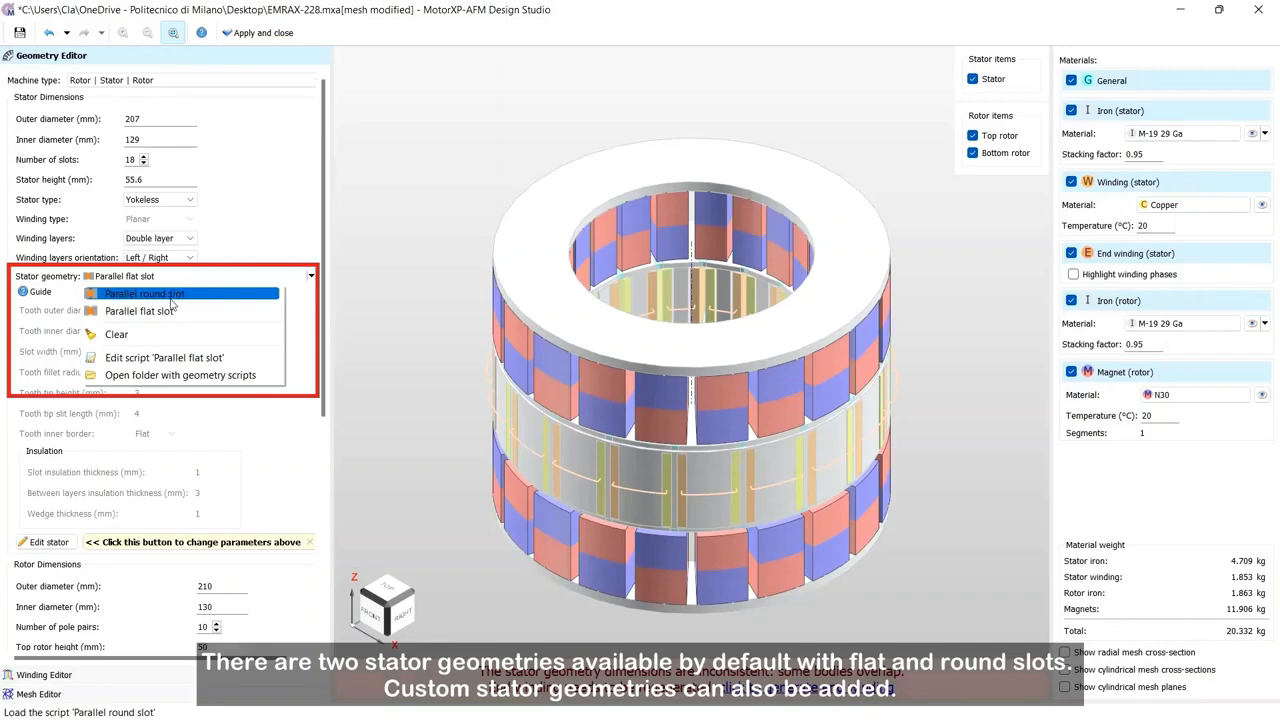
pyautogui.click(140, 310)
# Step: Open the stator geometry guide and examine its dimension drawings before closing it
pyautogui.click(38, 291)
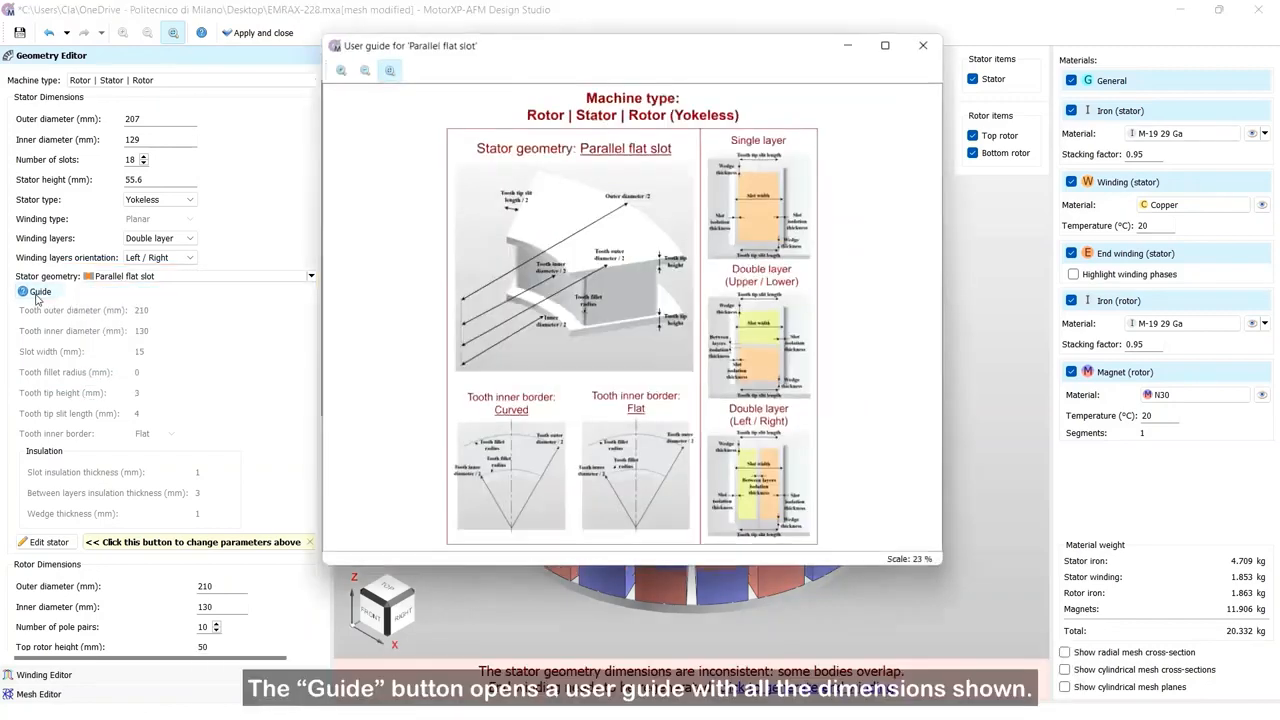
pyautogui.click(333, 63)
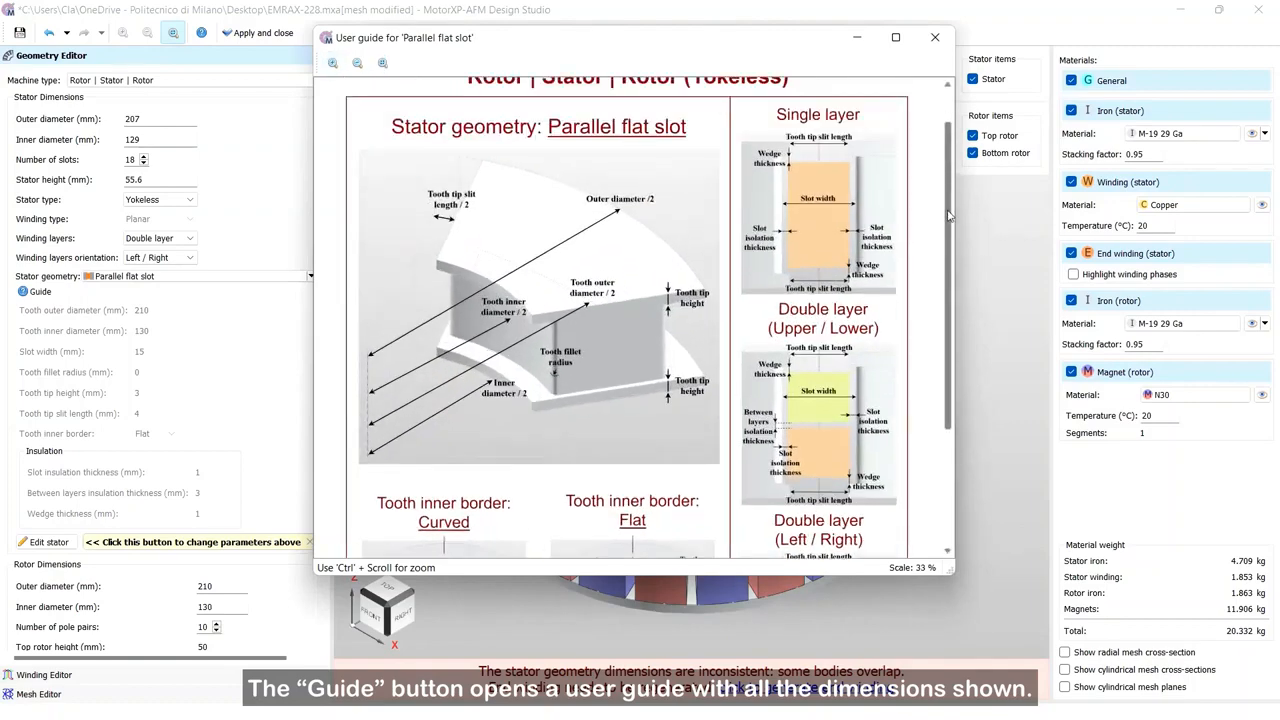
pyautogui.moveTo(946, 224); pyautogui.dragTo(955, 340)
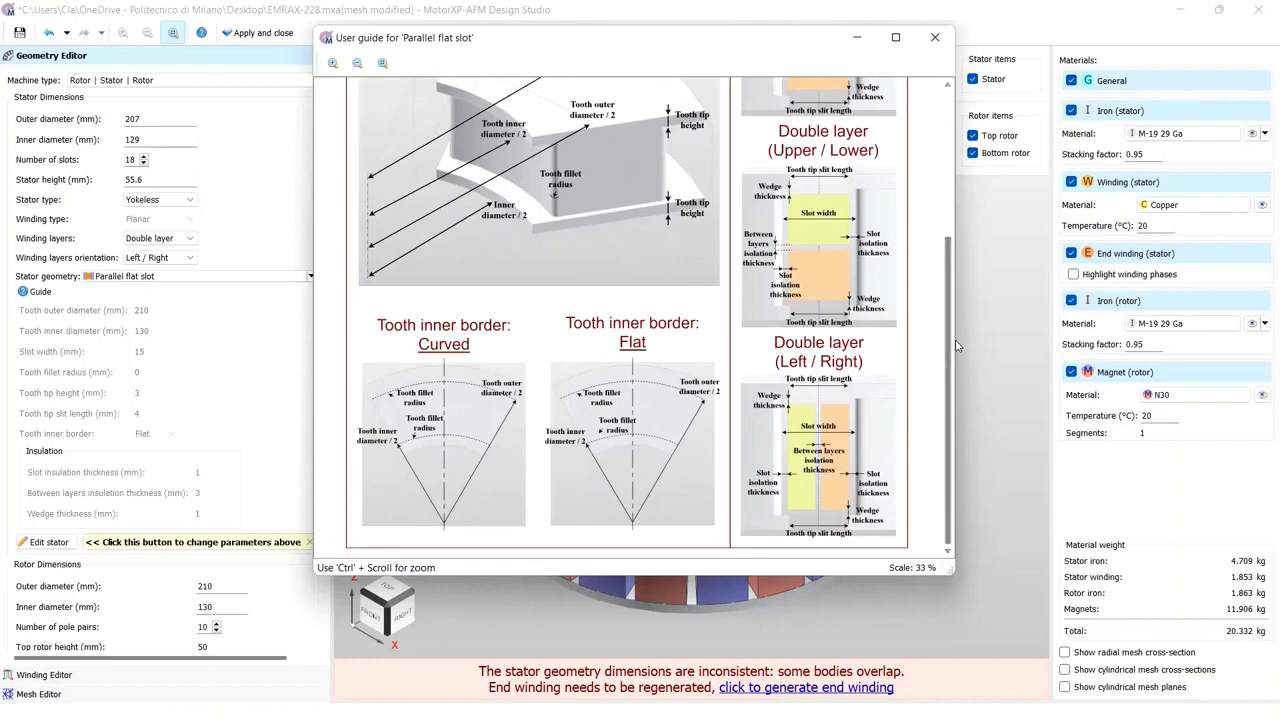
pyautogui.click(935, 38)
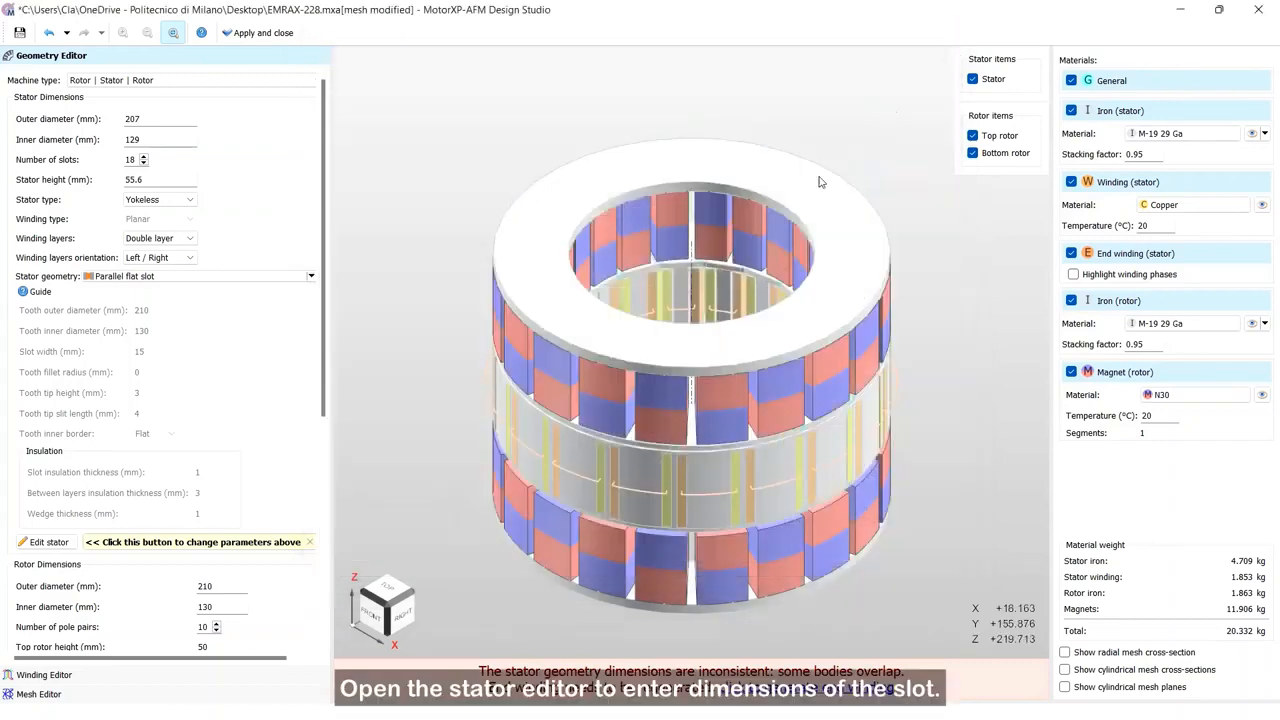
# Step: Enter the stator editor and set the tooth outer diameter to 207 mm and tooth inner diameter to 129 mm
pyautogui.click(45, 542)
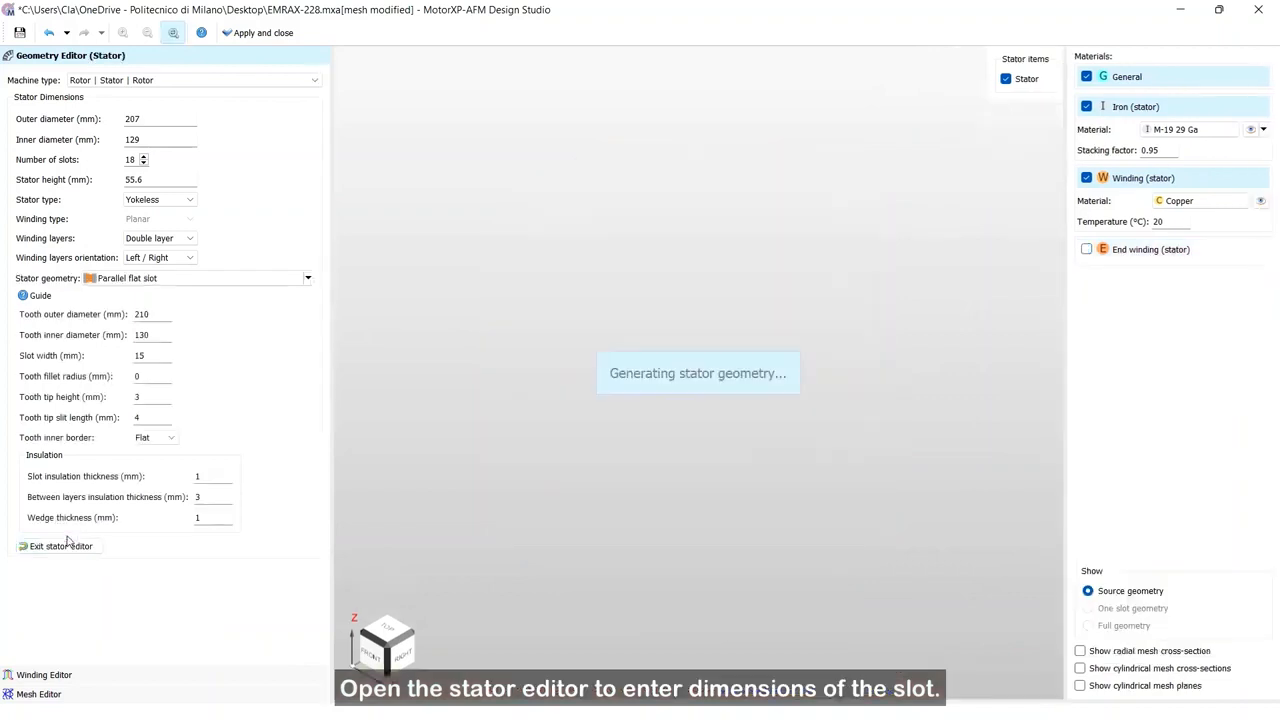
pyautogui.click(163, 313)
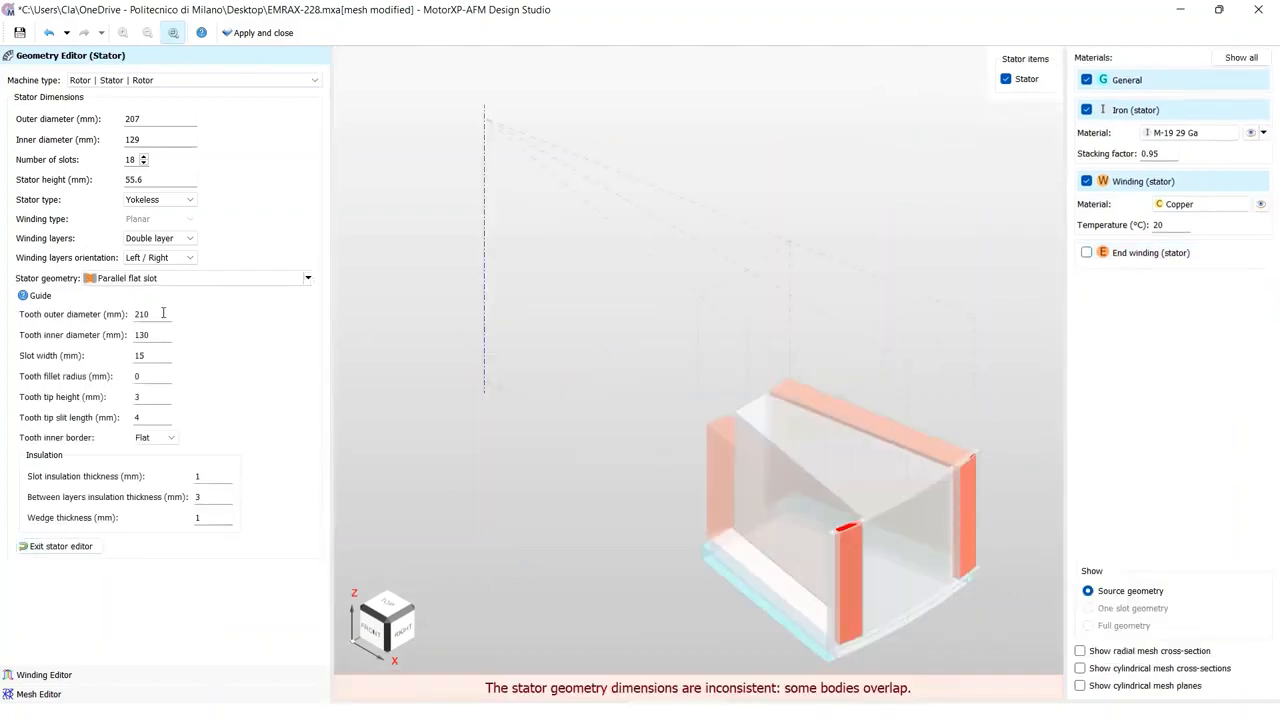
pyautogui.press('BackSpace')
pyautogui.press('BackSpace')
pyautogui.write('07')
pyautogui.click(158, 337)
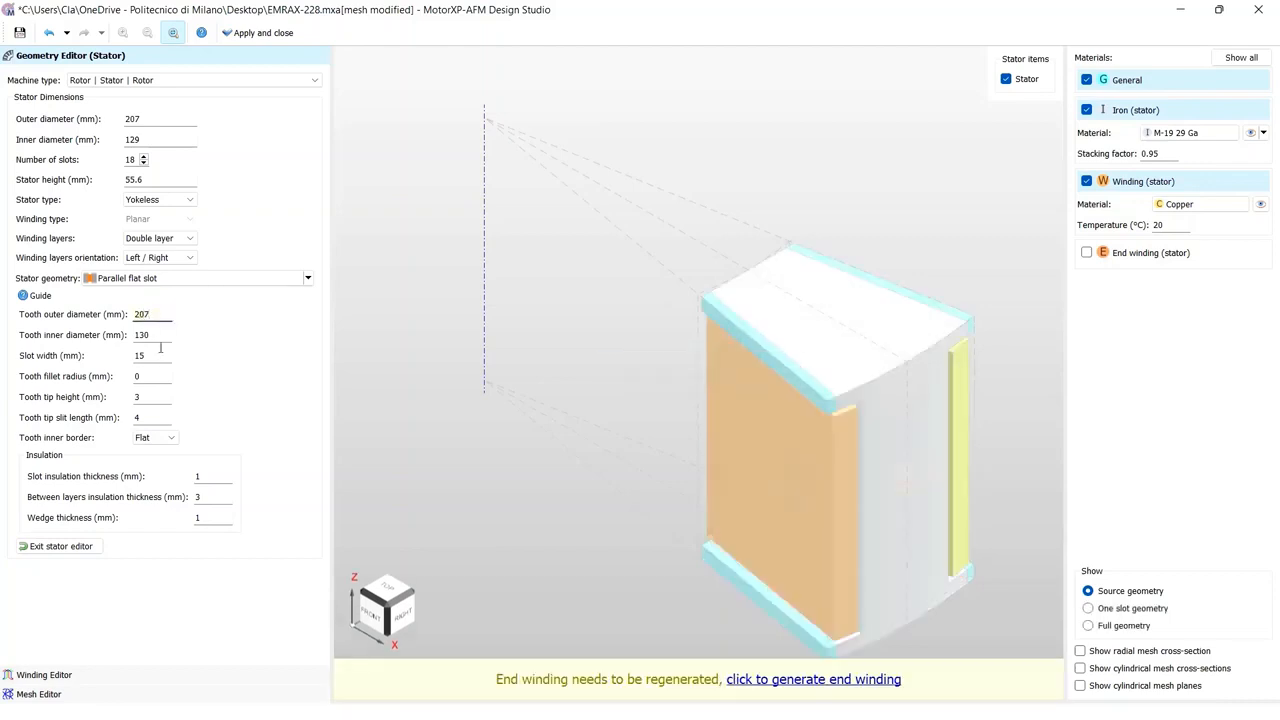
pyautogui.press('BackSpace')
pyautogui.write('29')
# Step: Set the slot width to 10 mm and the tooth tip height to 0 mm
pyautogui.click(152, 360)
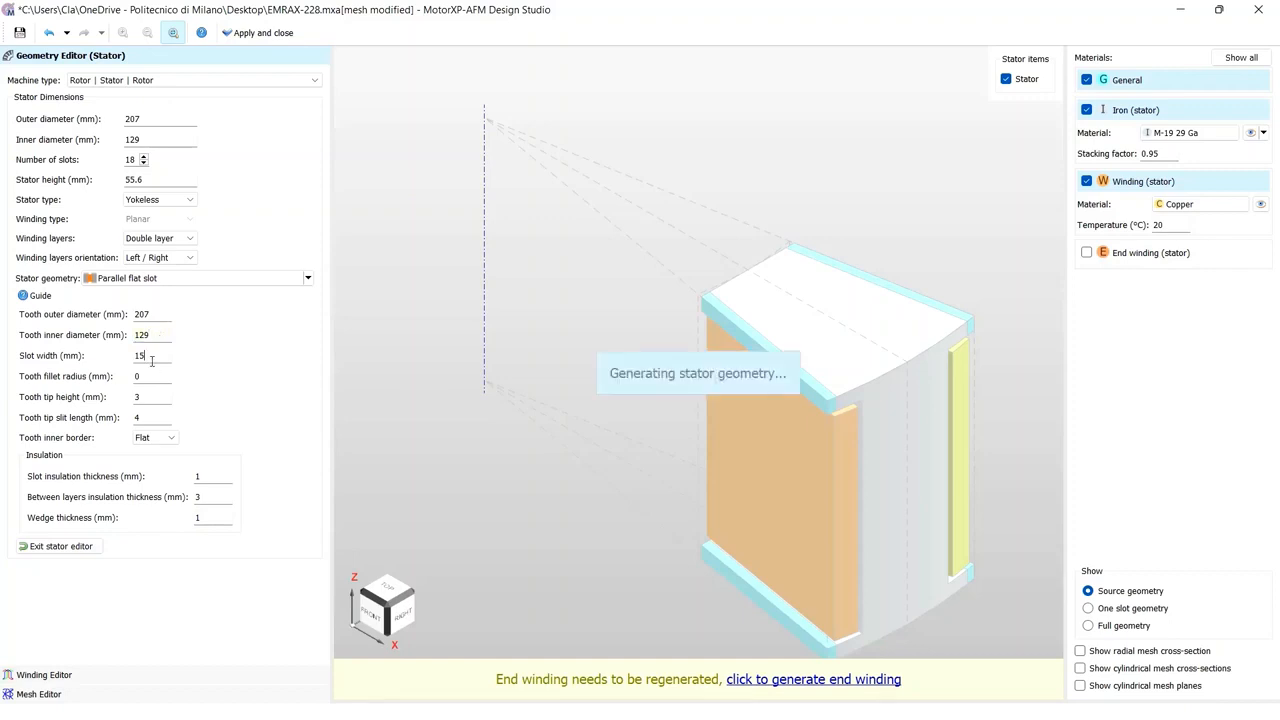
pyautogui.press('BackSpace')
pyautogui.write('0')
pyautogui.click(142, 395)
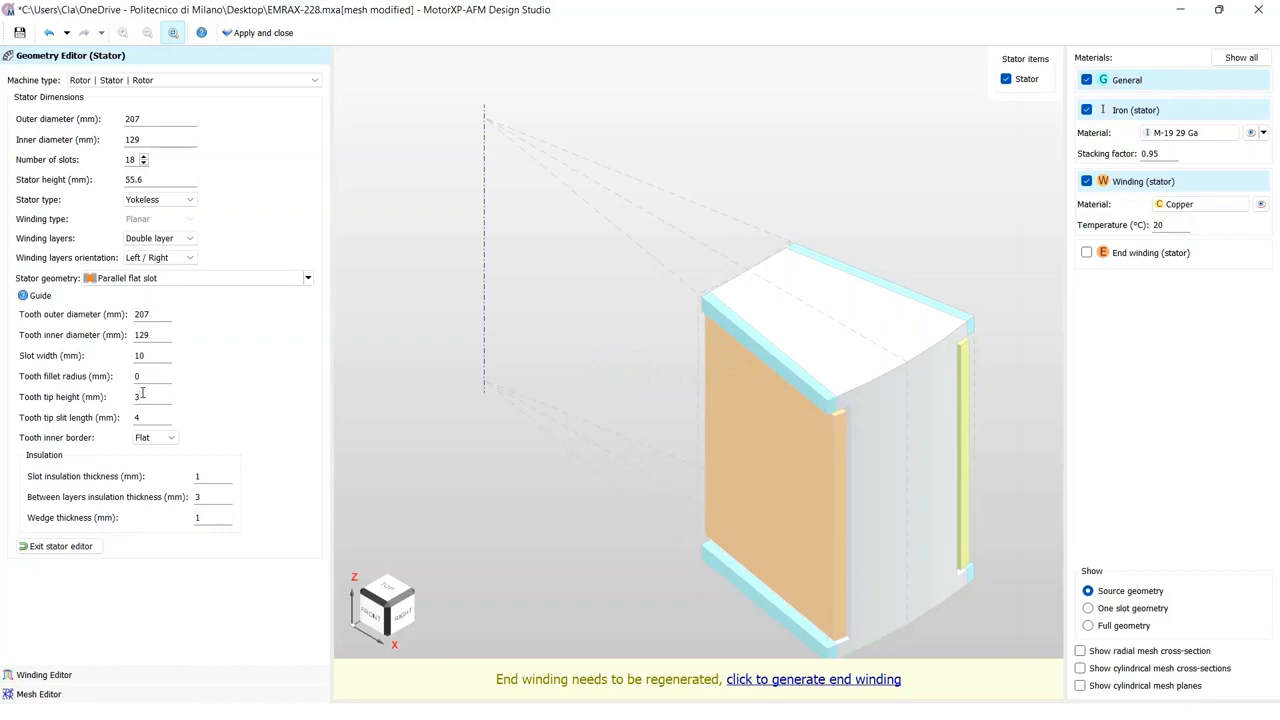
pyautogui.press('BackSpace')
pyautogui.write('0')
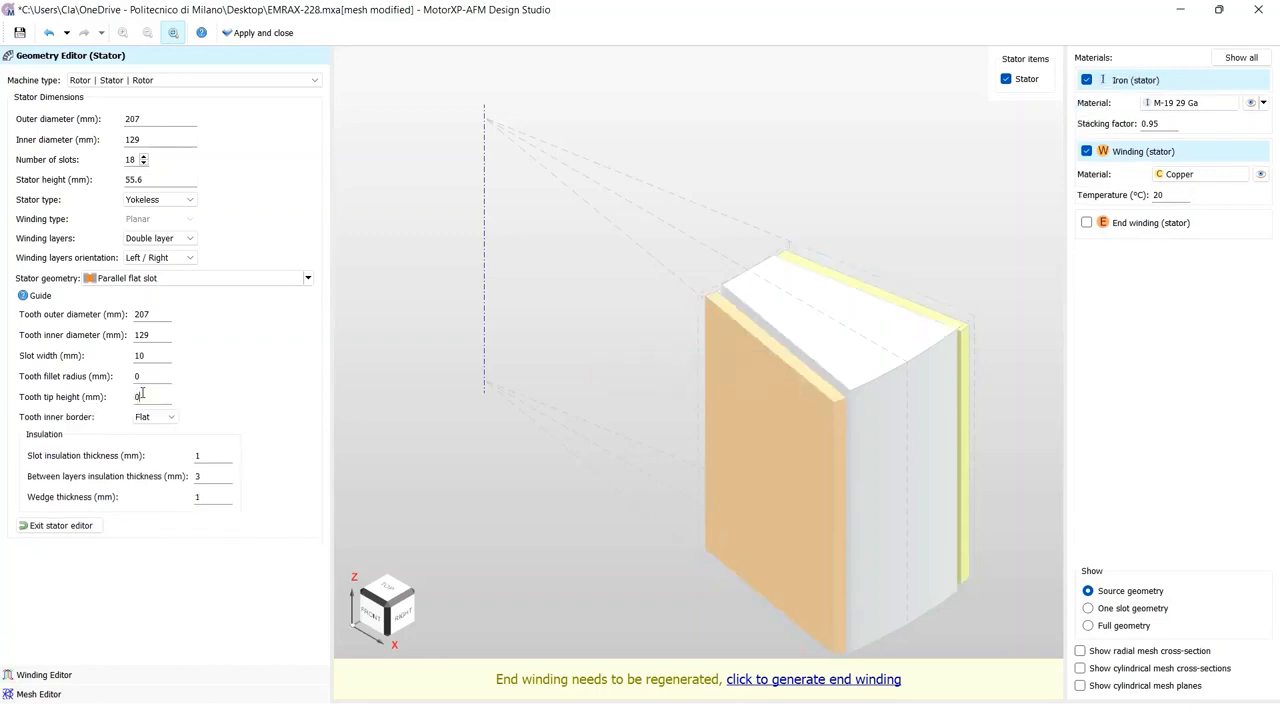
# Step: Change the tooth inner border to Curved and set the slot insulation thickness to 1.35 mm
pyautogui.click(155, 417)
pyautogui.click(155, 441)
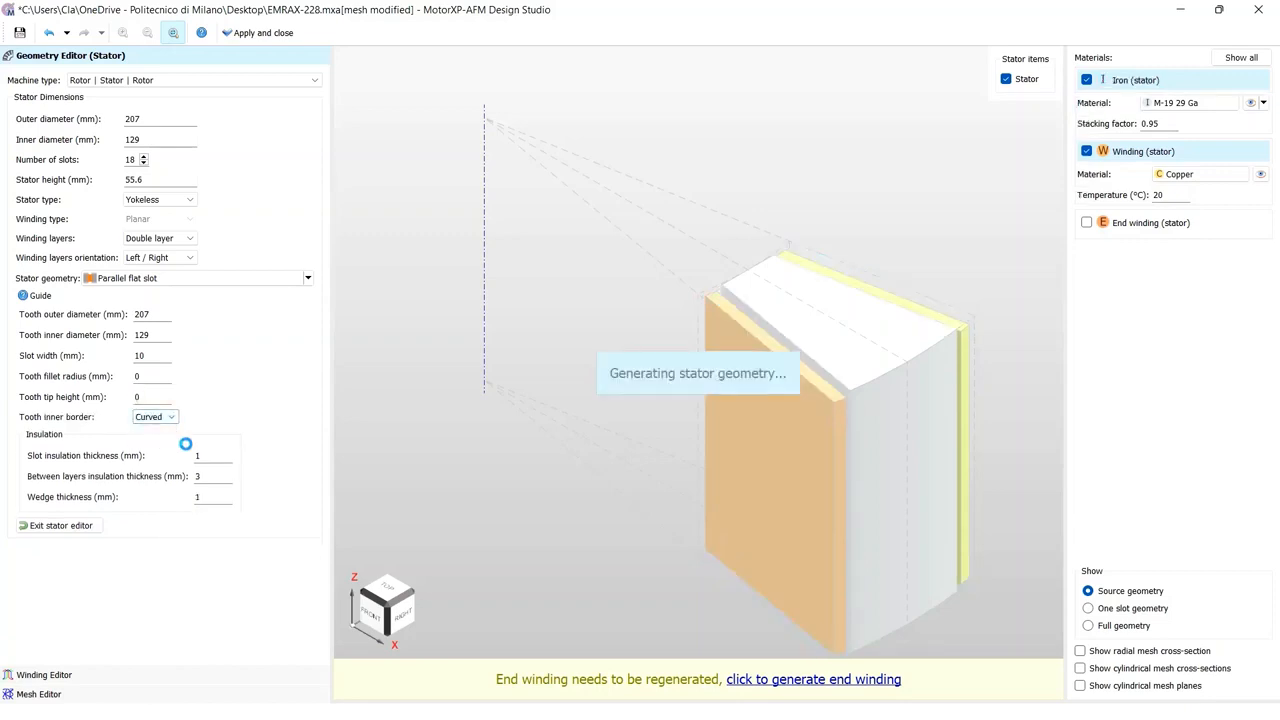
pyautogui.click(217, 450)
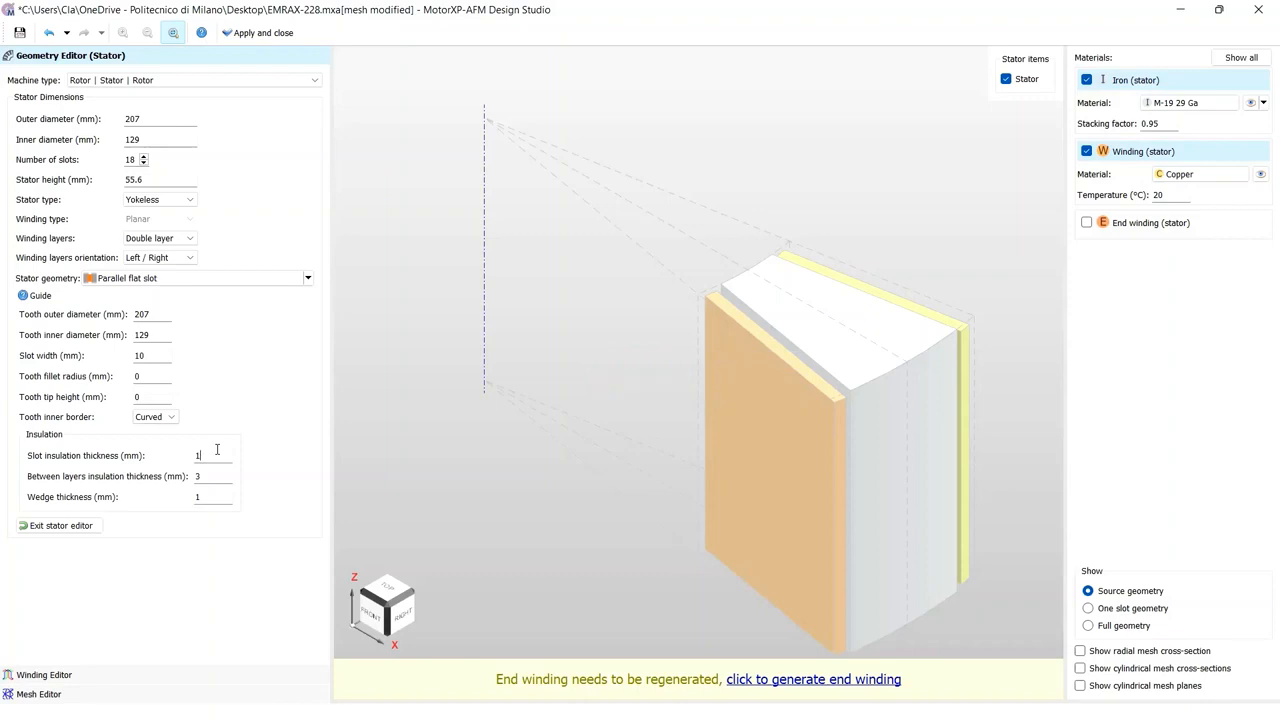
pyautogui.write('.35')
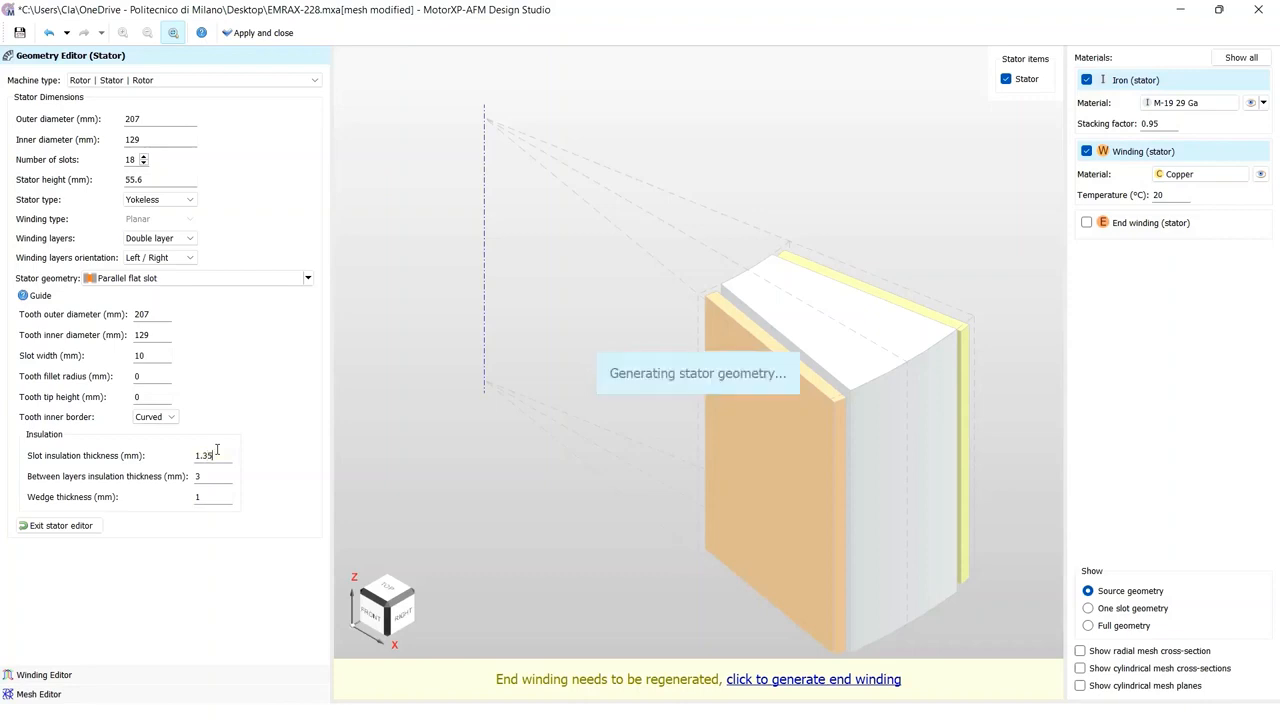
# Step: Set the between-layers insulation thickness to 3.3 mm and the wedge thickness to 0.8 mm
pyautogui.click(216, 476)
pyautogui.click(222, 492)
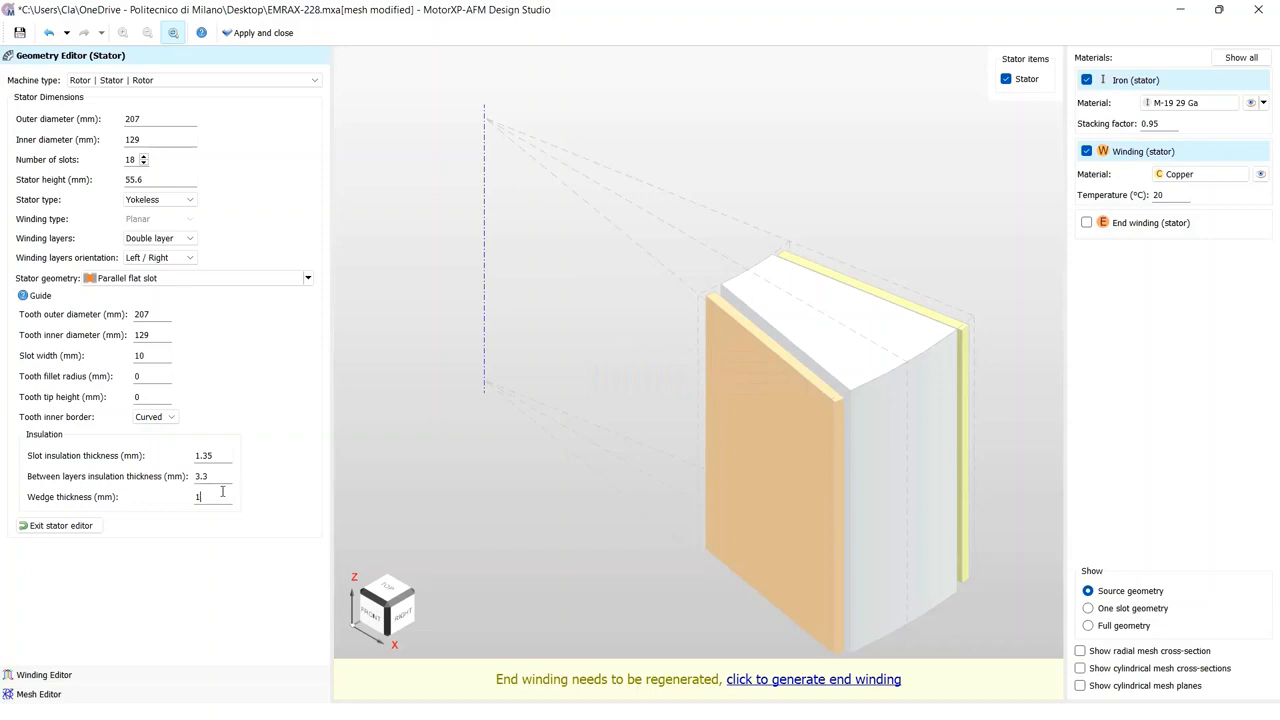
pyautogui.write('0.8')
# Step: Exit the stator editor
pyautogui.click(1087, 223)
pyautogui.click(1087, 219)
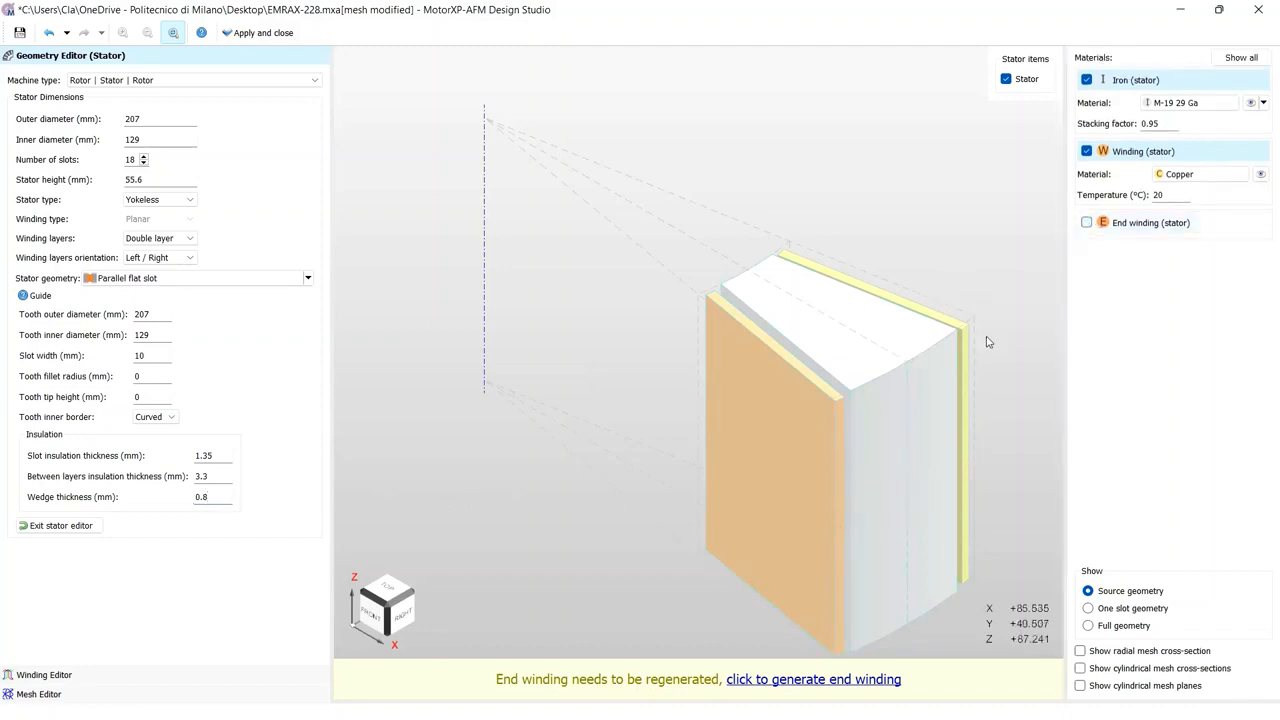
pyautogui.moveTo(988, 343); pyautogui.dragTo(1008, 359)
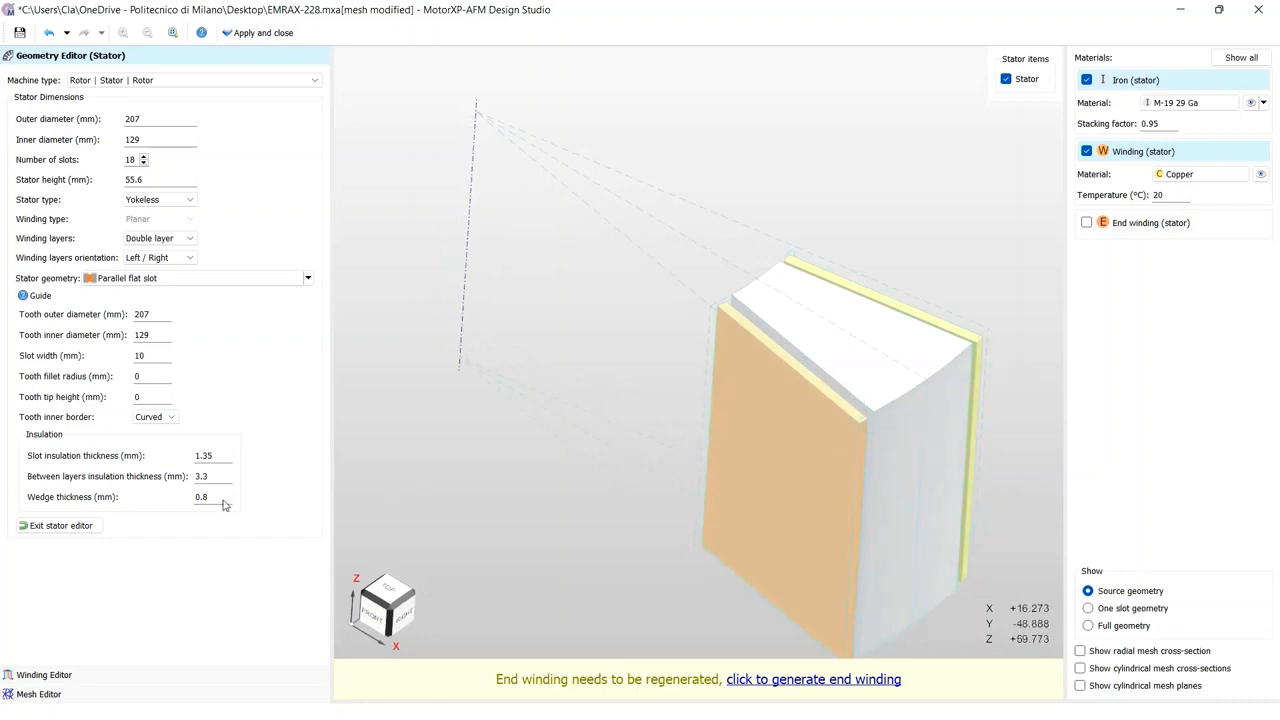
pyautogui.click(70, 526)
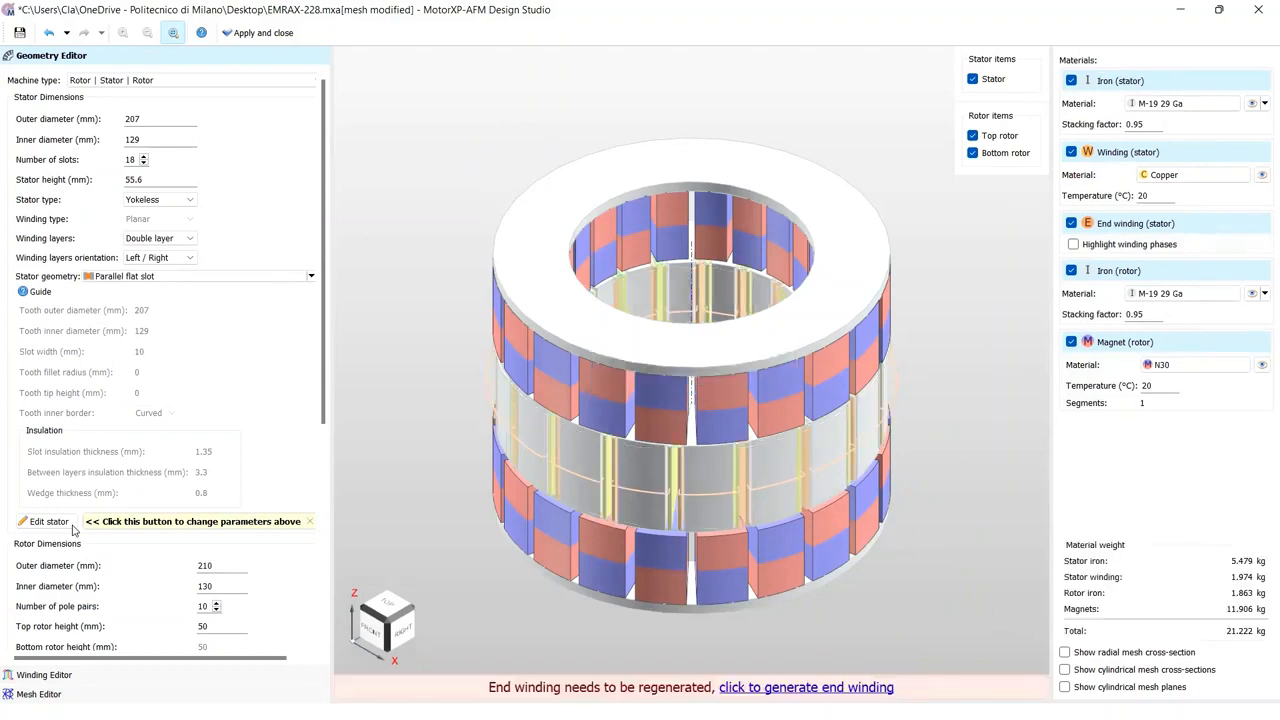
# Step: Set the rotor outer diameter to 206.3 mm and the rotor inner diameter to 128.7 mm
pyautogui.scroll(-3, 143, 527)
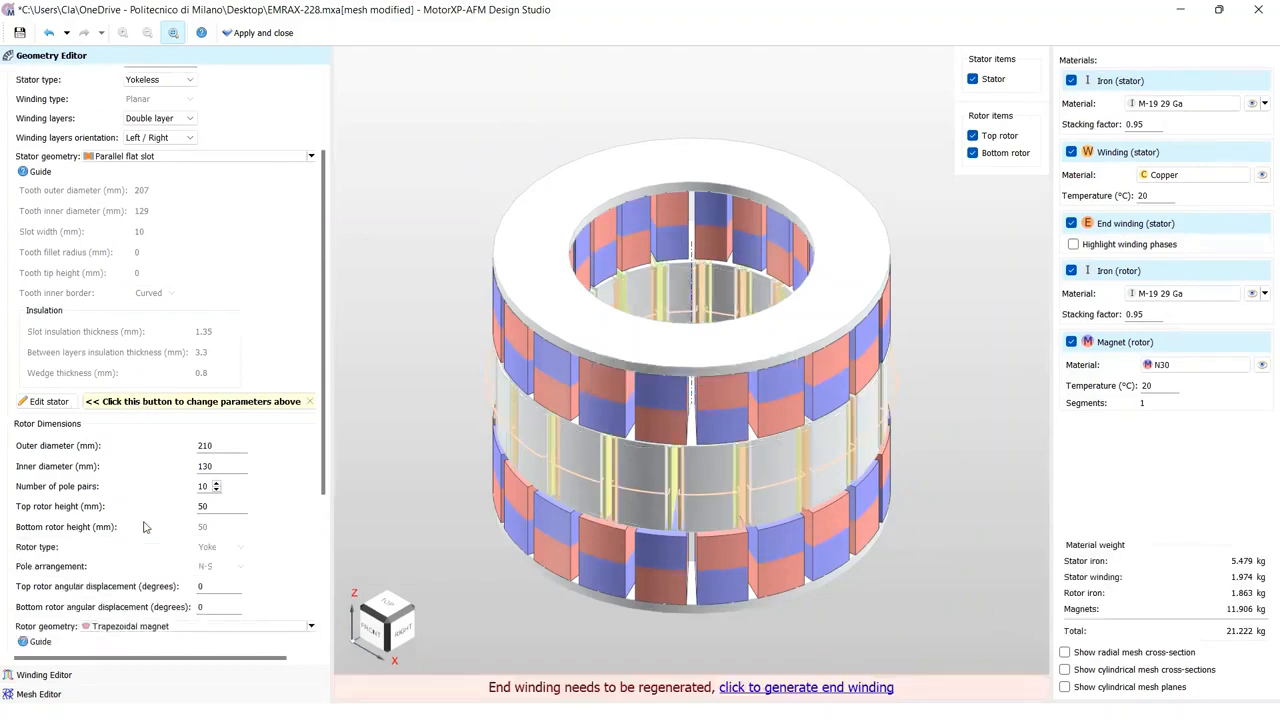
pyautogui.click(231, 447)
pyautogui.press('BackSpace')
pyautogui.press('BackSpace')
pyautogui.write('06.3')
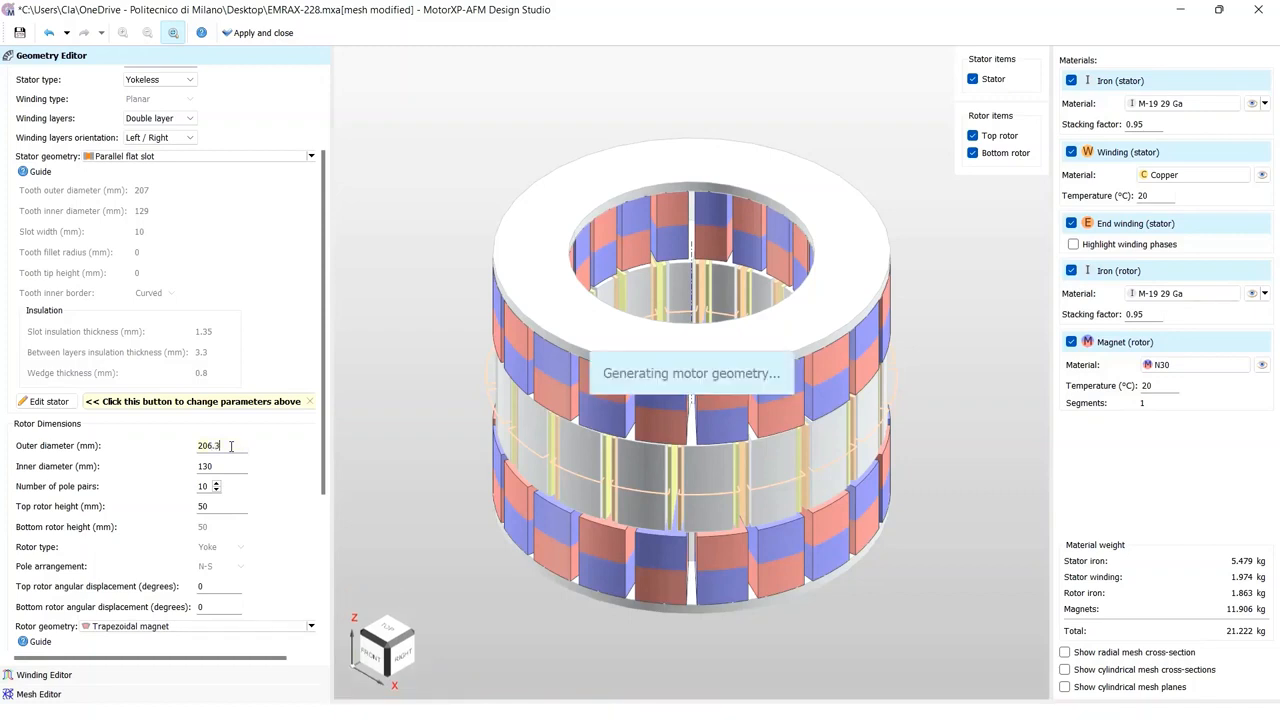
pyautogui.click(224, 467)
pyautogui.press('BackSpace')
pyautogui.write('8')
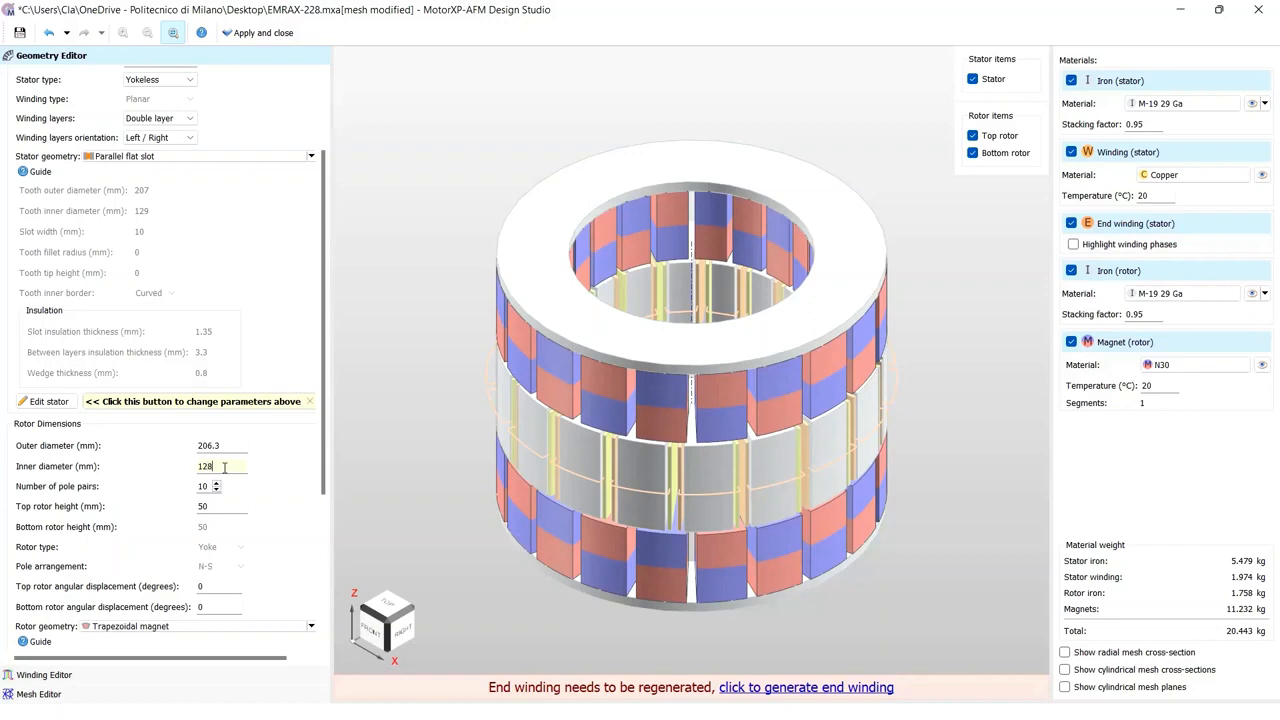
pyautogui.write('.7')
pyautogui.press('Return')
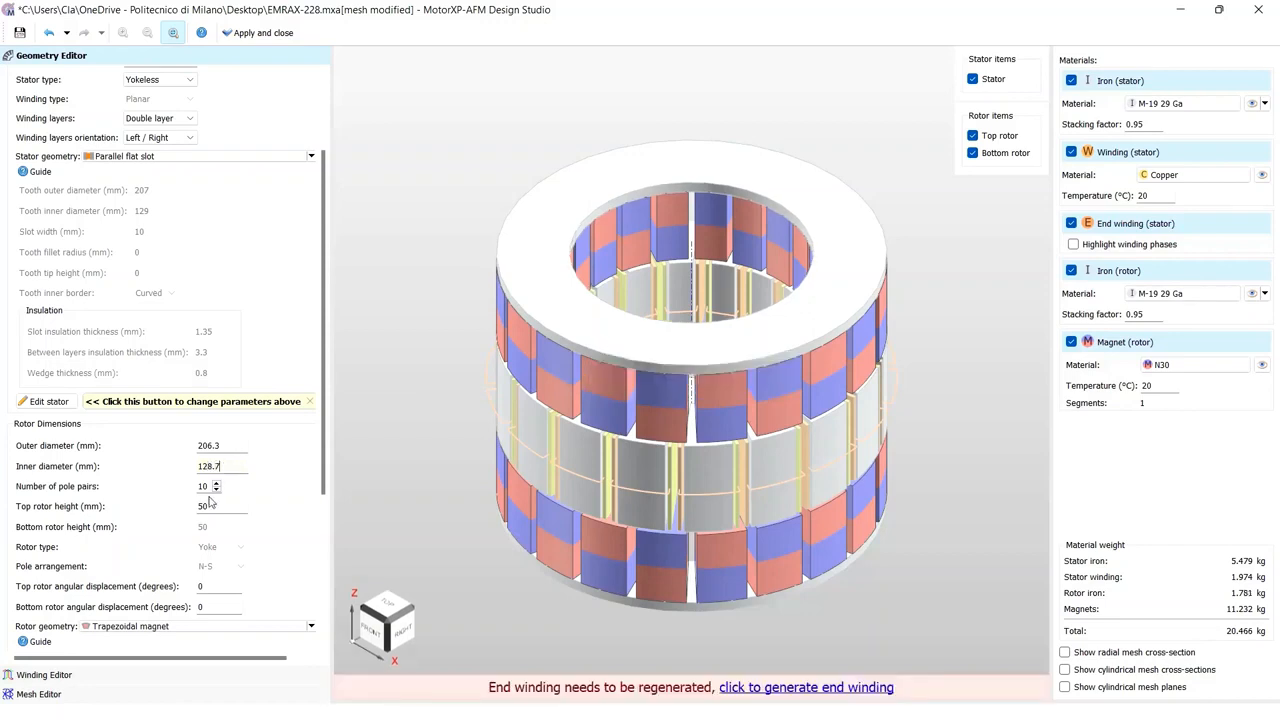
# Step: Set the top rotor height to 11.4 mm
pyautogui.click(213, 505)
pyautogui.press('BackSpace')
pyautogui.write('11.4')
pyautogui.press('Return')
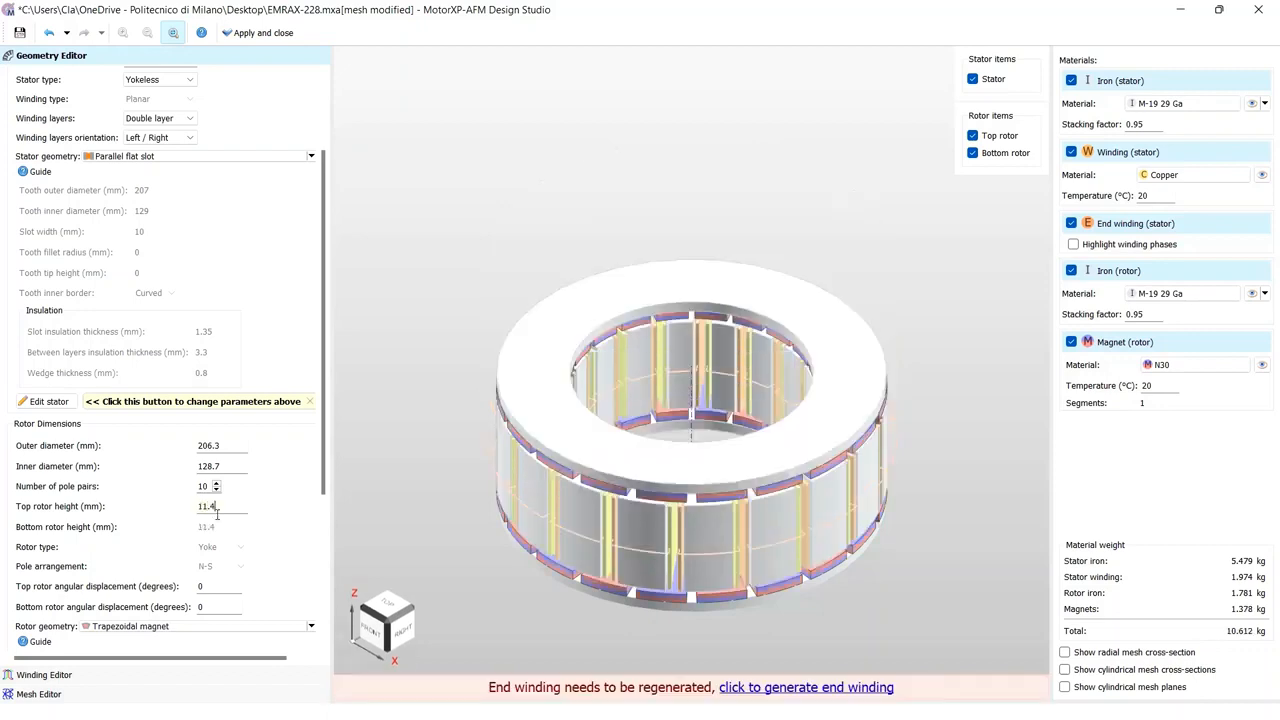
# Step: Set the air gap to 0.8 mm
pyautogui.moveTo(323, 490); pyautogui.dragTo(327, 630)
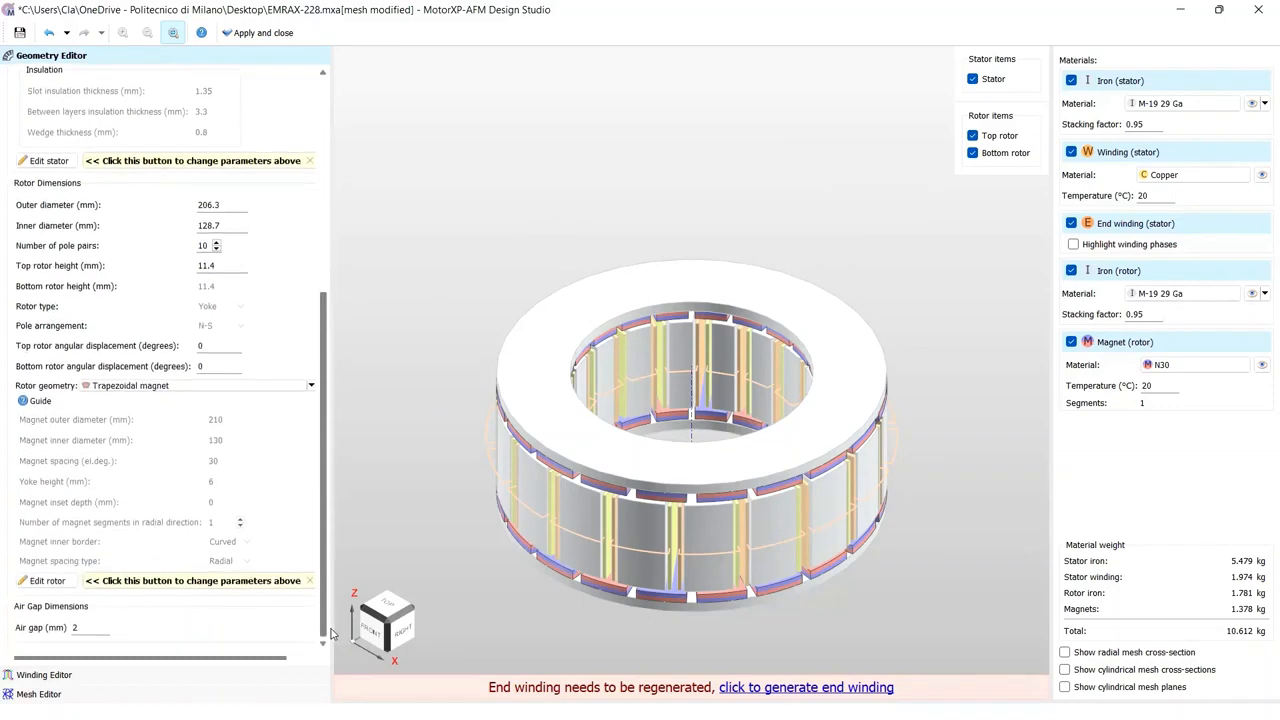
pyautogui.click(96, 630)
pyautogui.press('BackSpace')
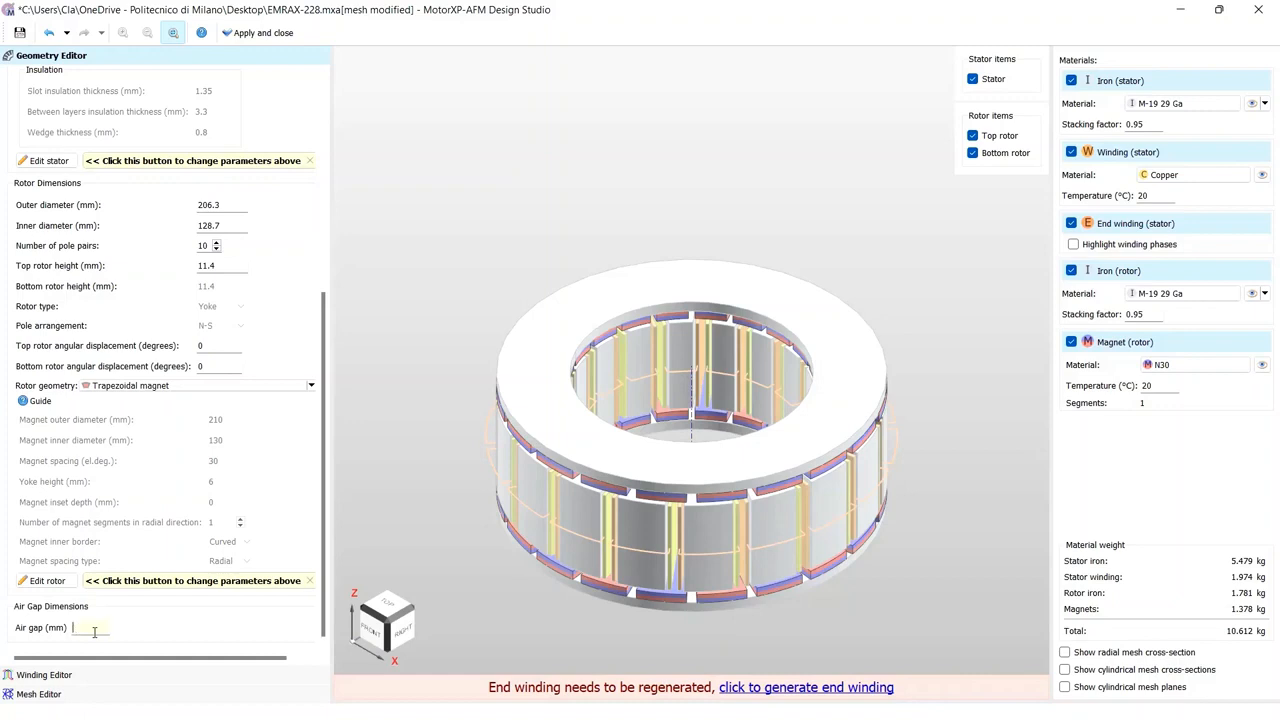
pyautogui.write('0.8')
pyautogui.press('Return')
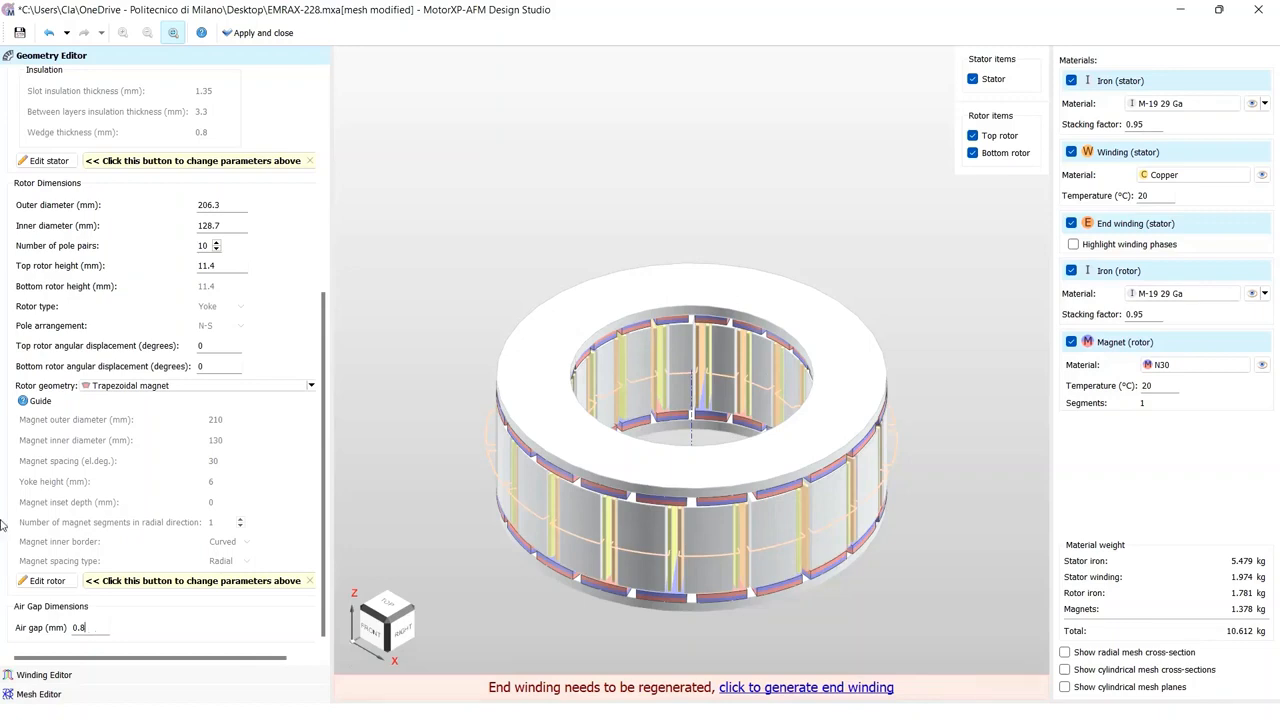
# Step: Open the rotor editor, keeping the Trapezoidal magnet geometry, and set the magnet outer diameter to 206.3 mm
pyautogui.click(66, 582)
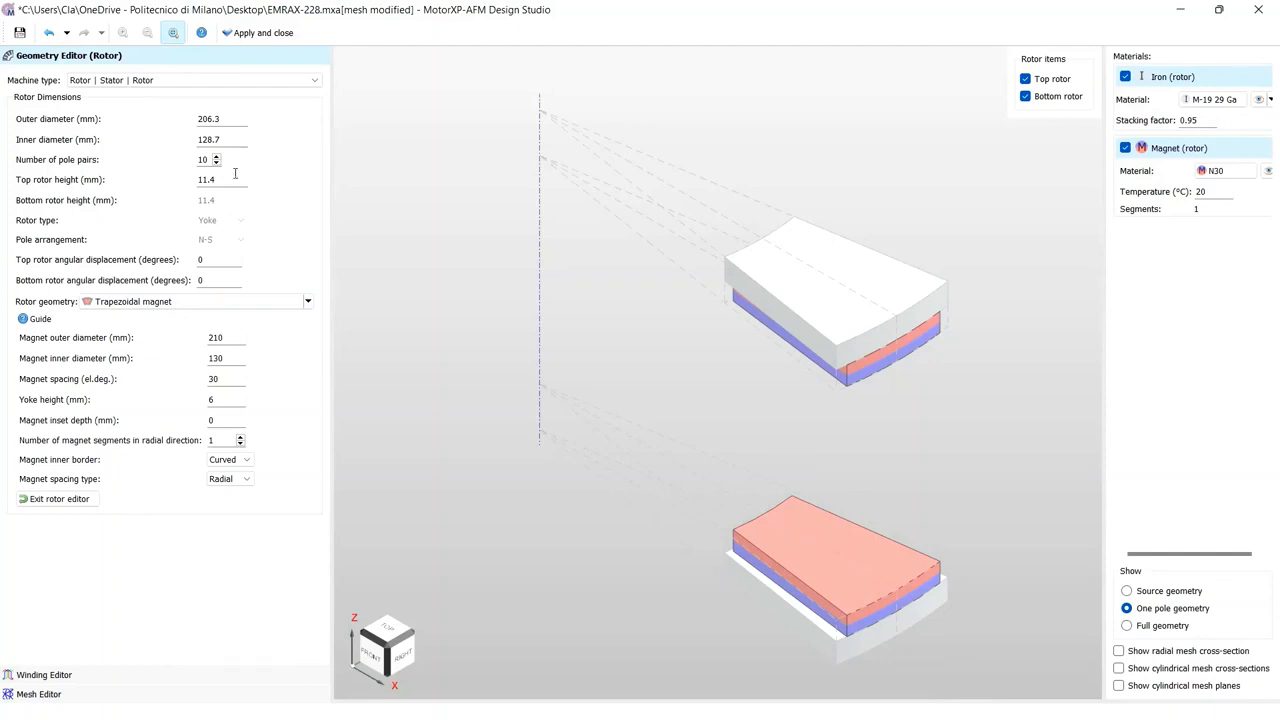
pyautogui.click(250, 298)
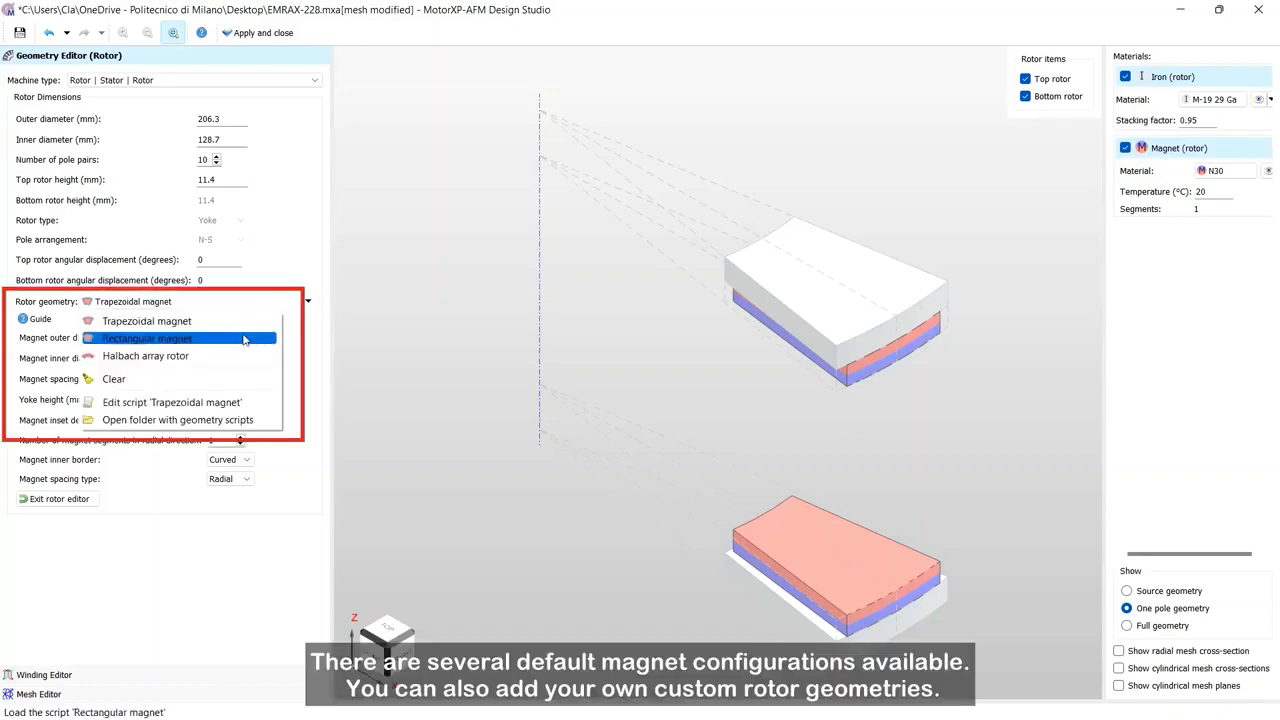
pyautogui.click(235, 322)
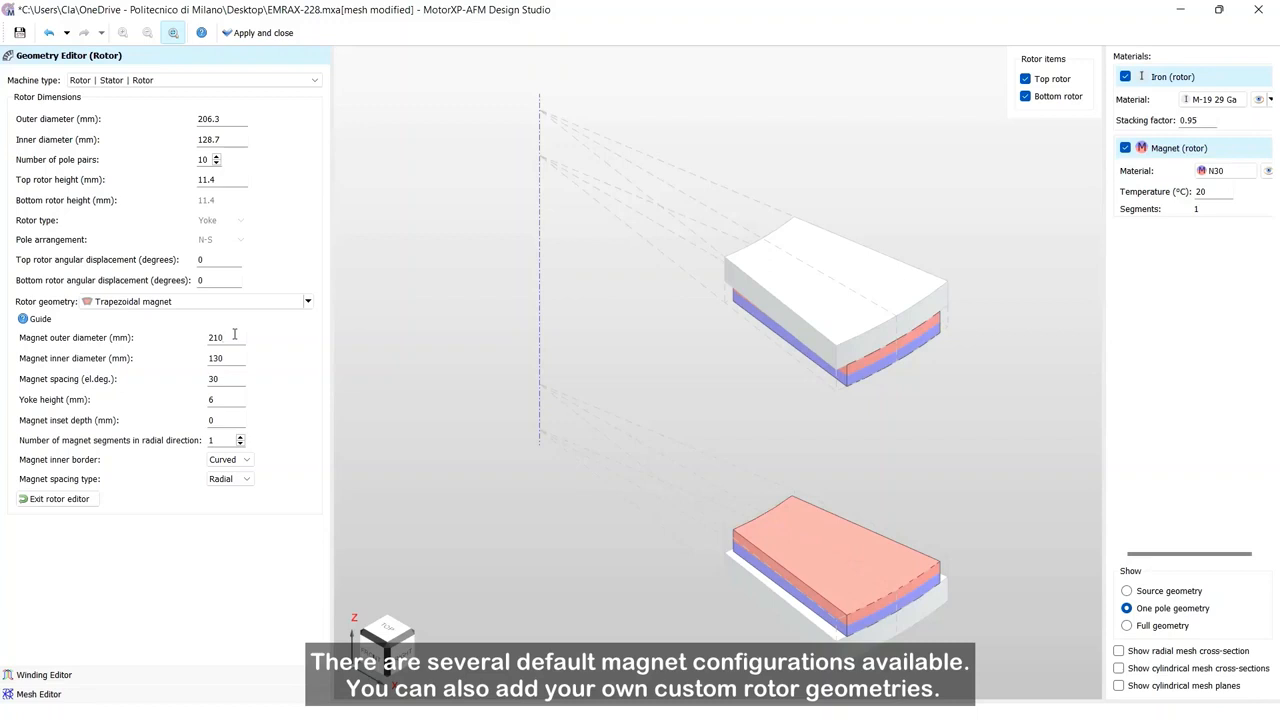
pyautogui.click(234, 337)
pyautogui.press('BackSpace')
pyautogui.press('BackSpace')
pyautogui.write('06.3')
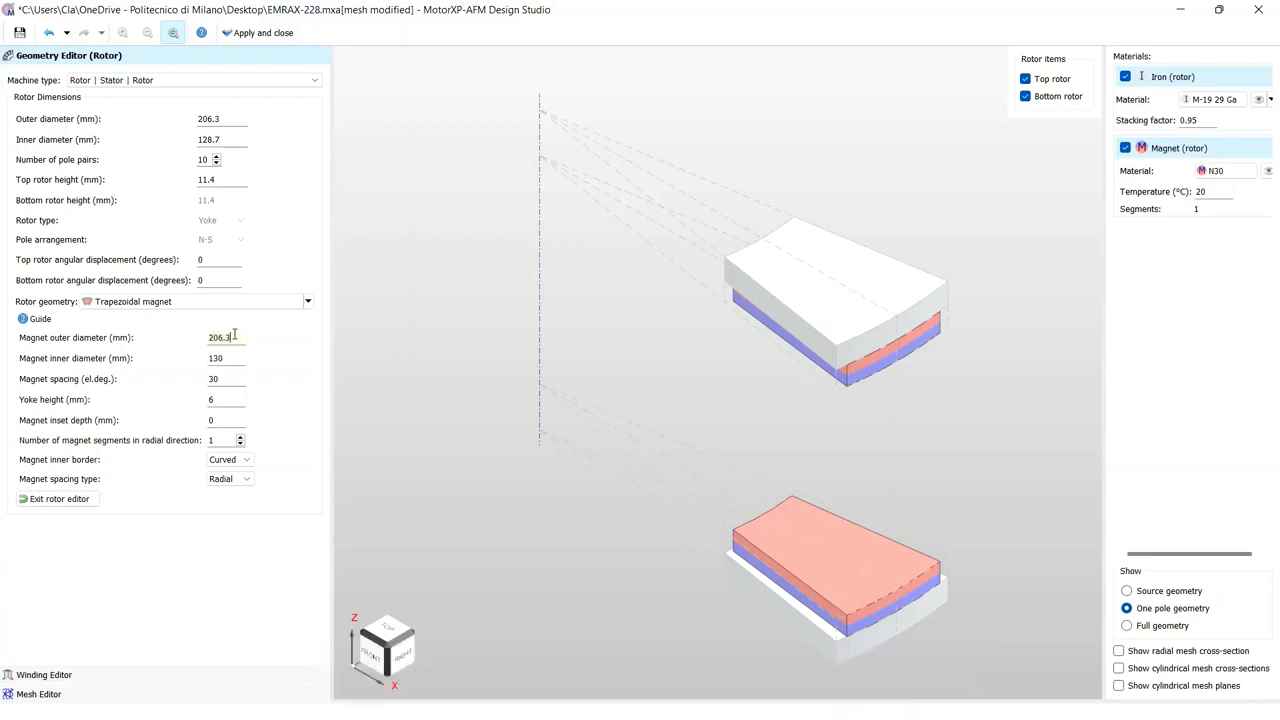
pyautogui.press('Return')
# Step: Set the magnet inner diameter to 130.1 mm
pyautogui.click(234, 358)
pyautogui.write('.1')
pyautogui.press('Return')
pyautogui.press('Return')
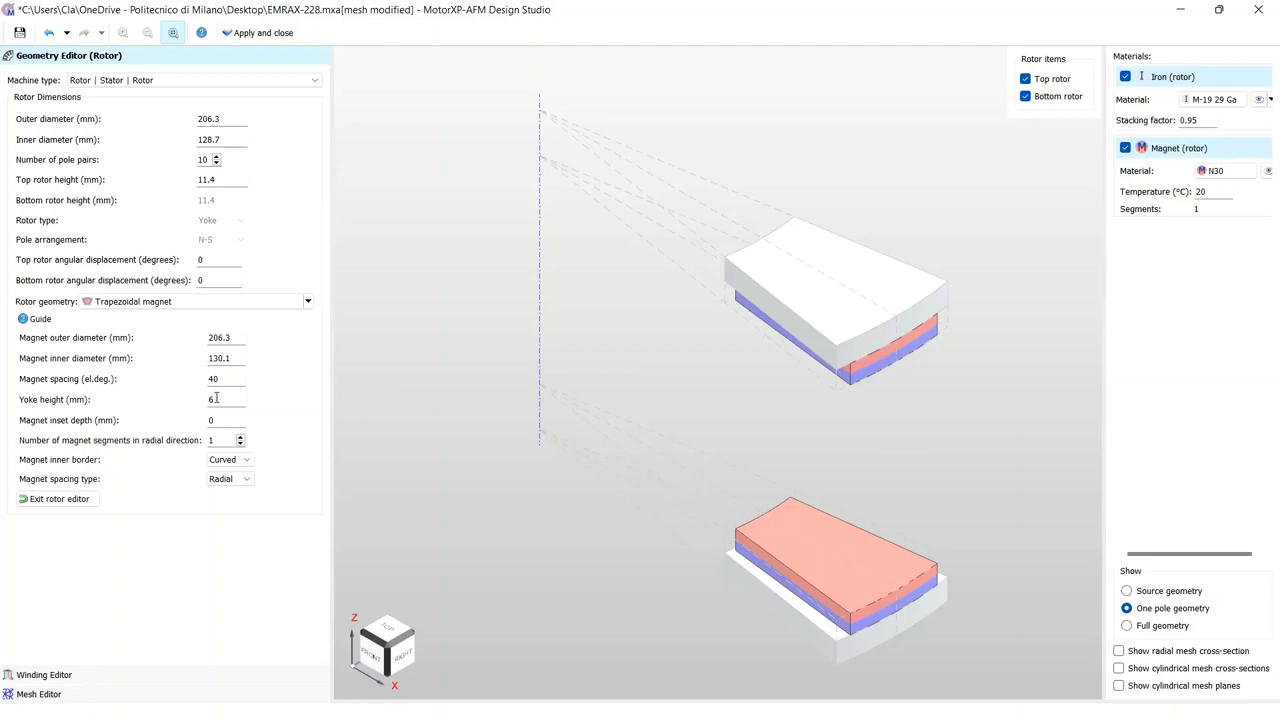
# Step: Set the magnet spacing to 40 el.deg. and the yoke height to 6.4 mm
pyautogui.press('Return')
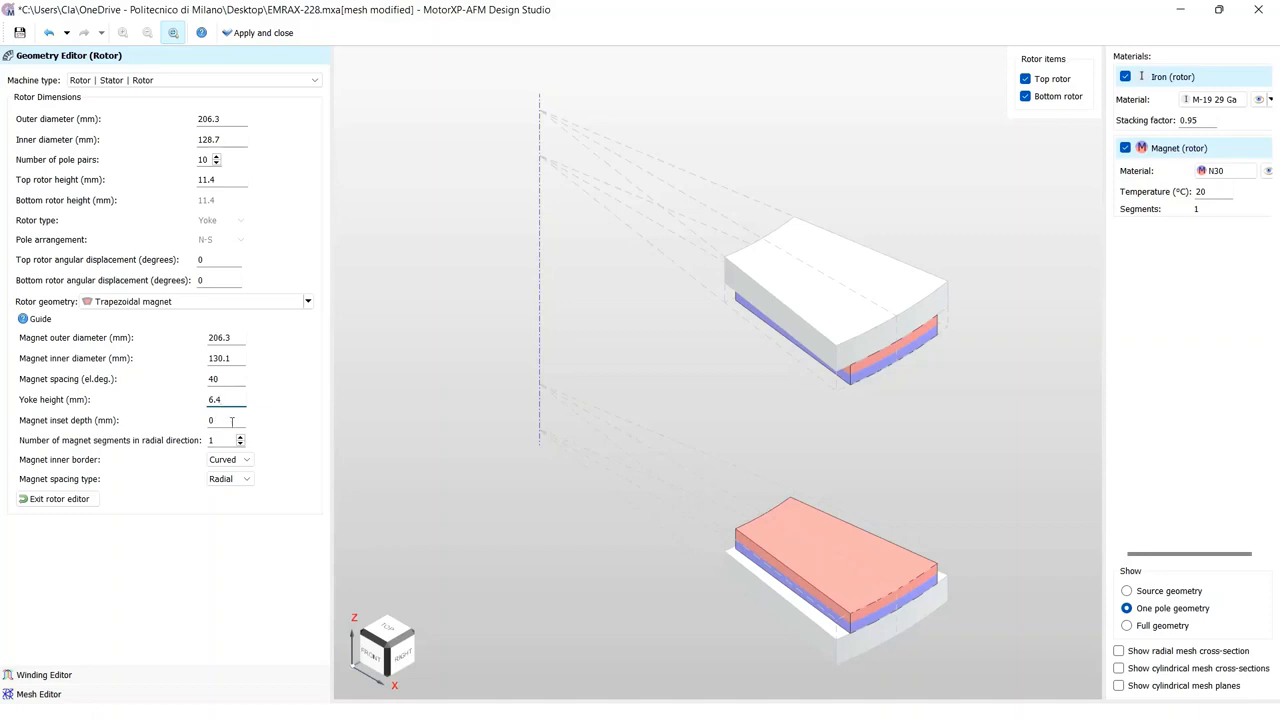
# Step: Set the number of magnet segments in radial direction to 4 and exit the rotor editor
pyautogui.click(240, 437)
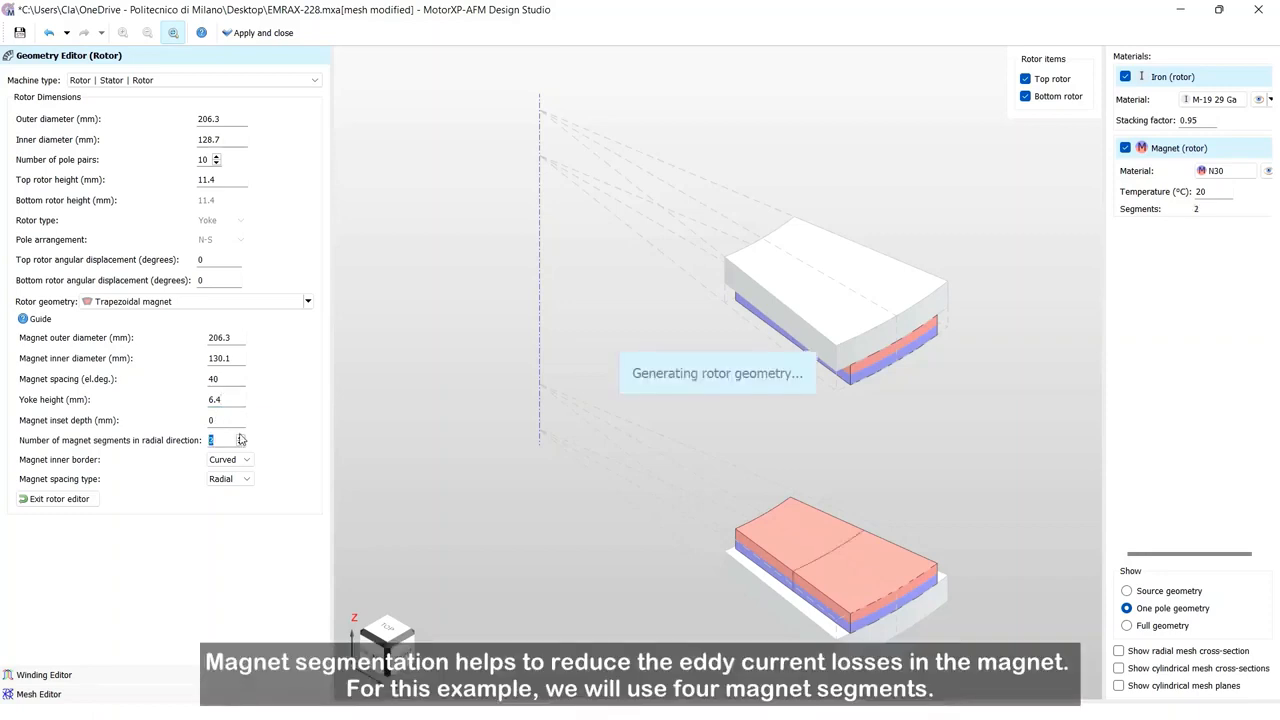
pyautogui.click(240, 437)
pyautogui.click(240, 437)
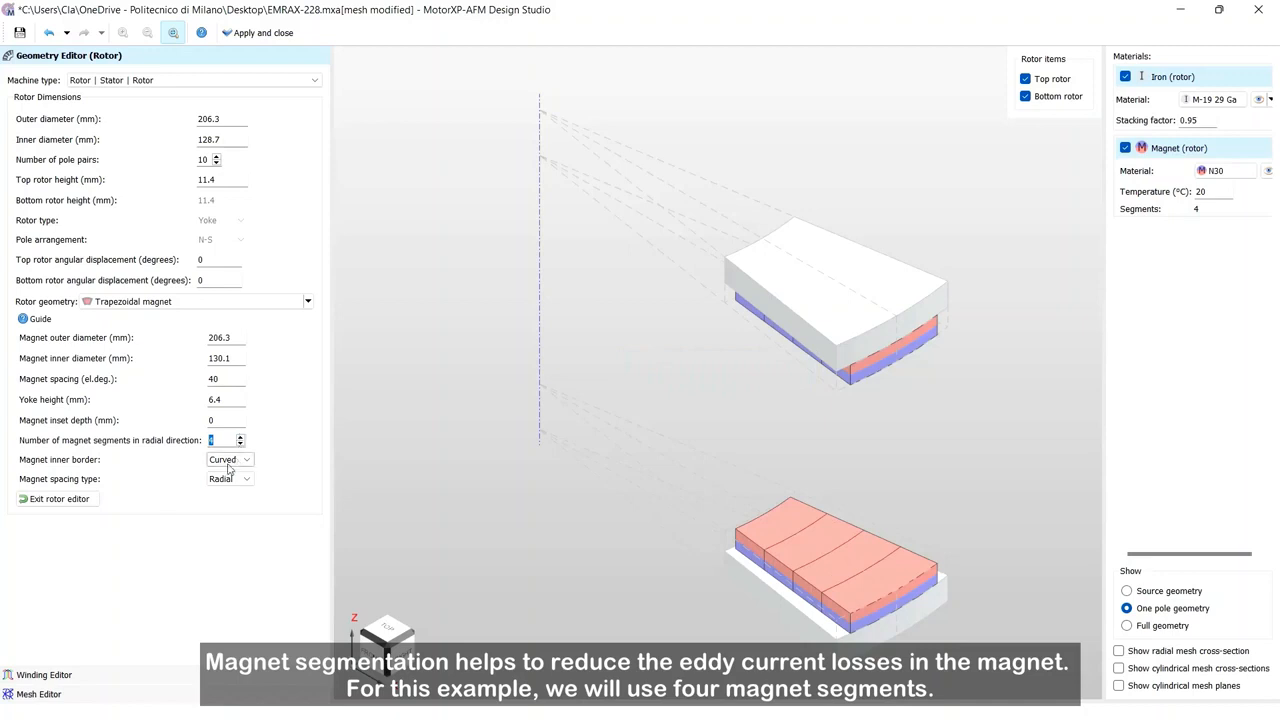
pyautogui.click(58, 498)
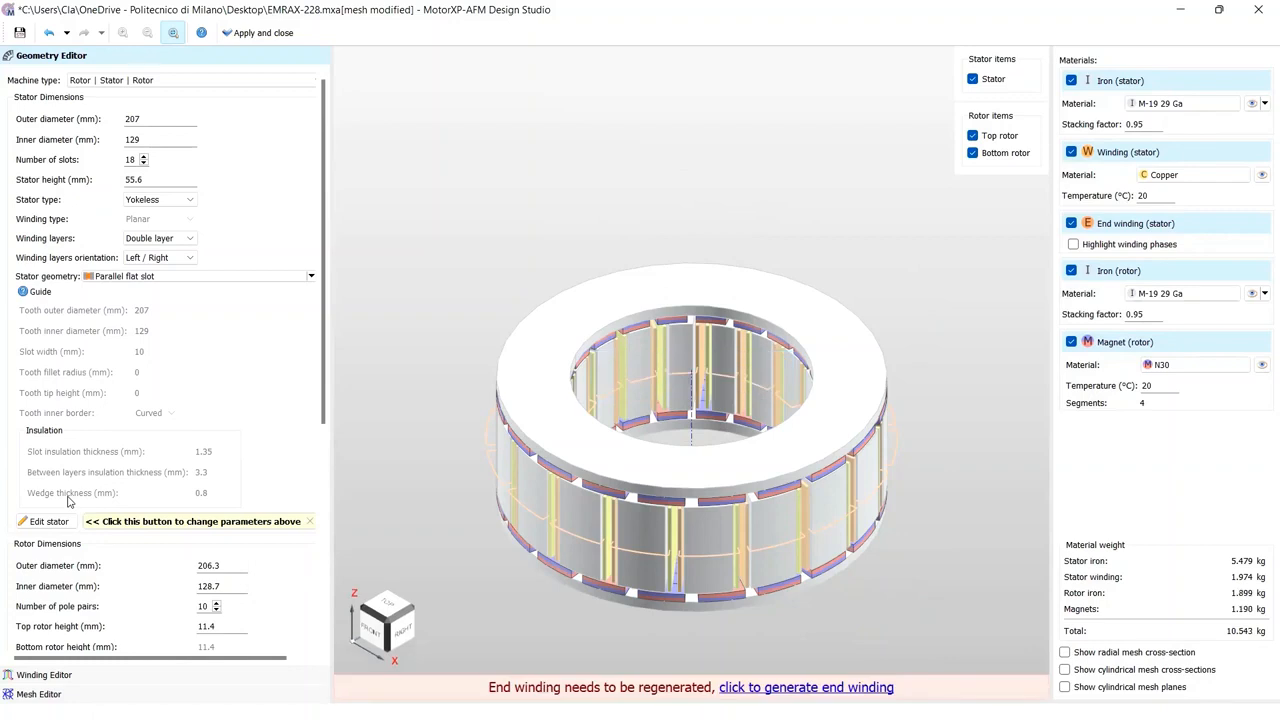
# Step: Generate the end winding for the updated geometry
pyautogui.click(785, 688)
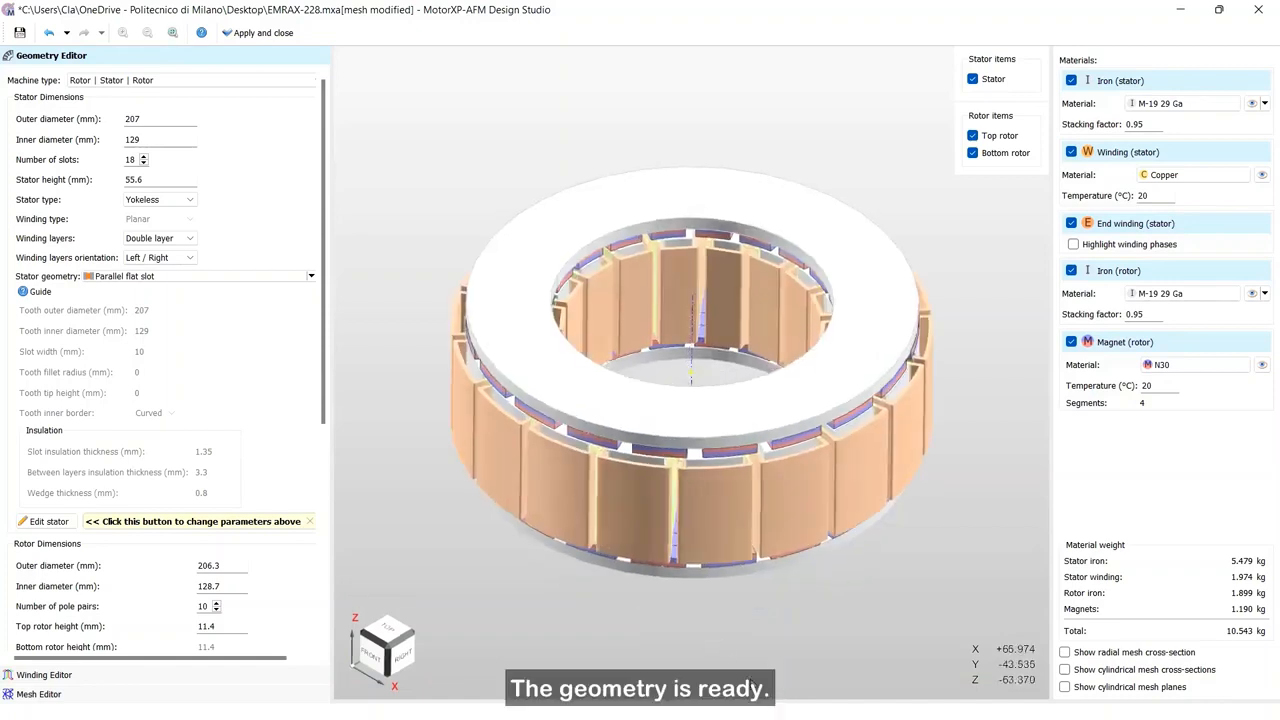
pyautogui.moveTo(751, 684); pyautogui.dragTo(754, 649)
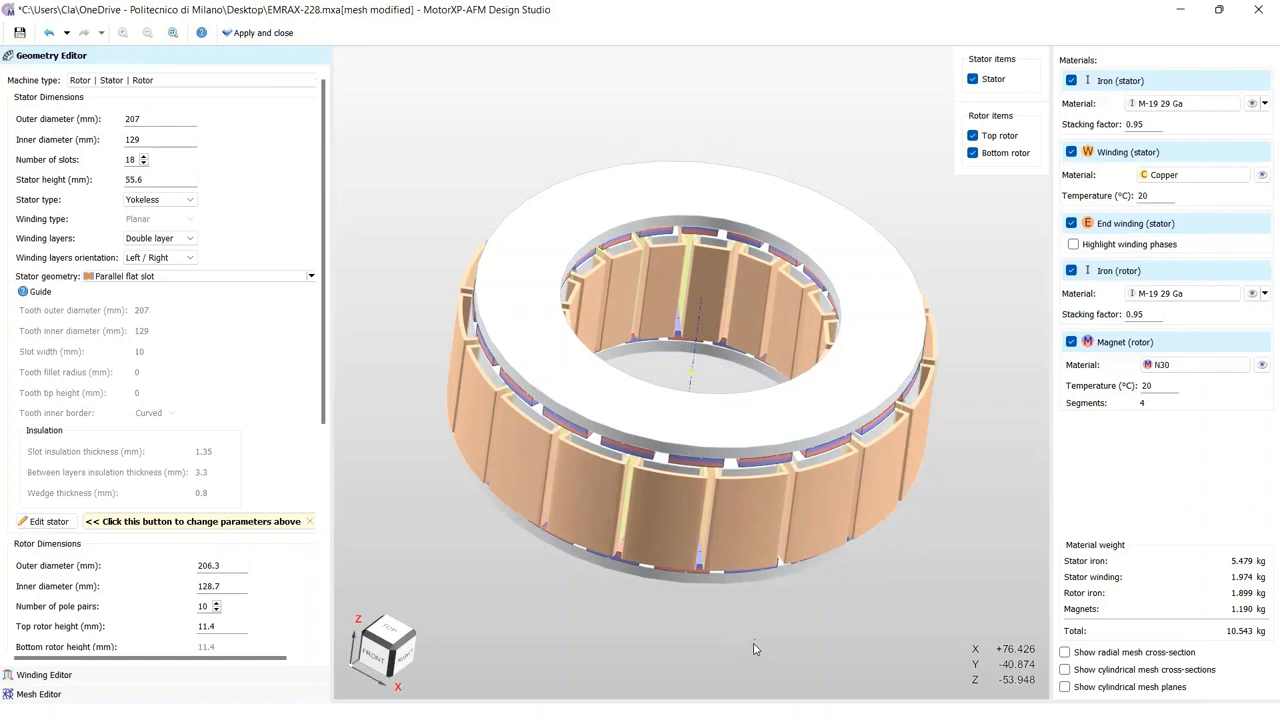
pyautogui.moveTo(755, 649); pyautogui.dragTo(746, 634)
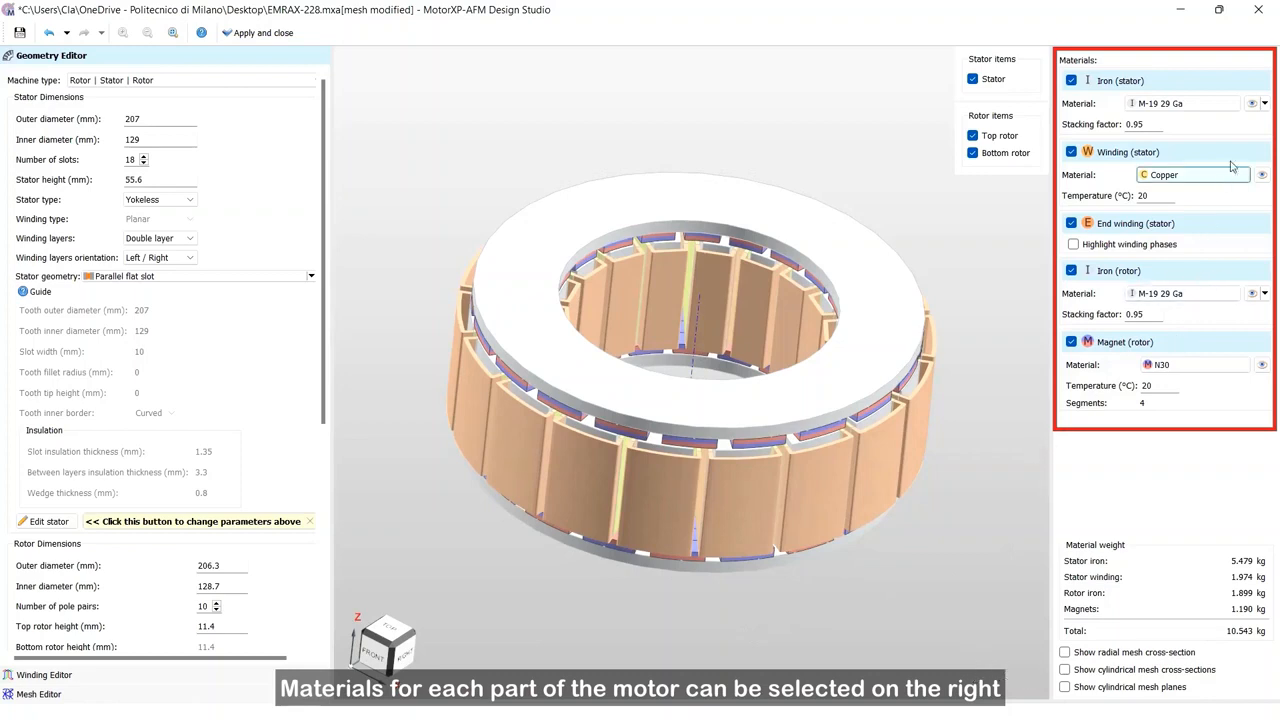
# Step: Open the stator iron material's property file and review its description and B-H curve data
pyautogui.click(1252, 104)
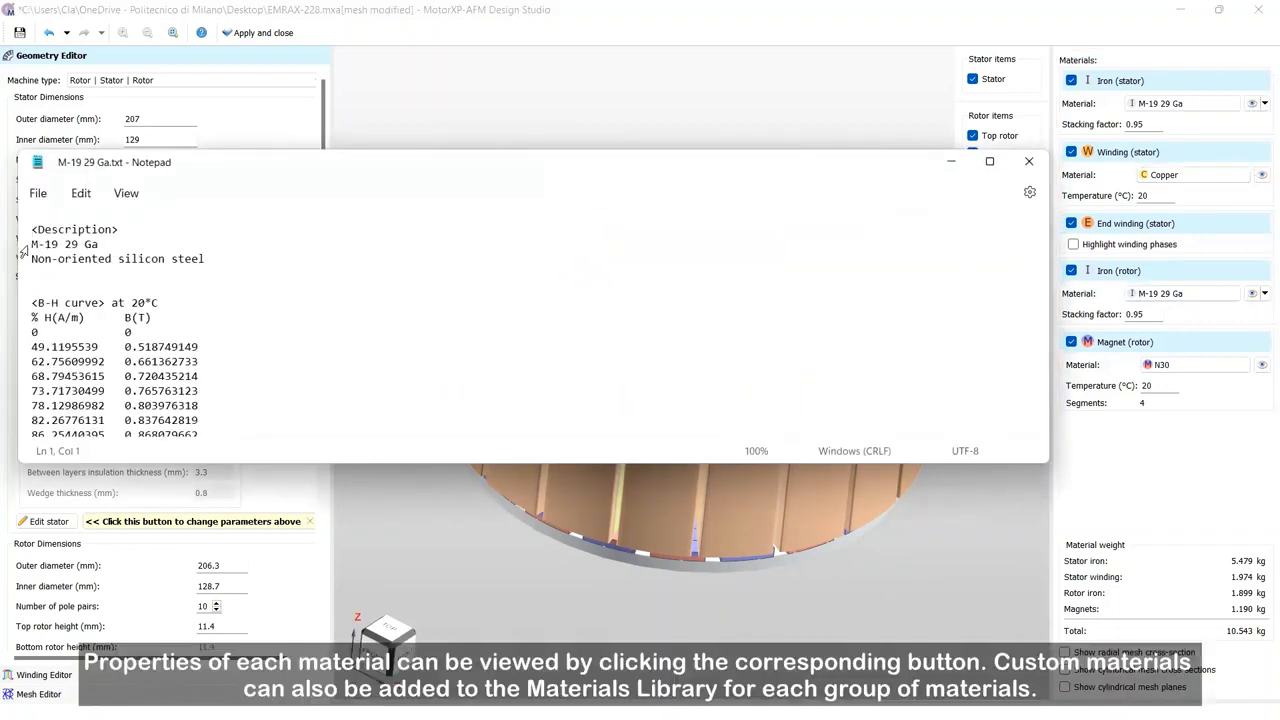
pyautogui.moveTo(30, 244); pyautogui.dragTo(106, 242)
pyautogui.click(189, 270)
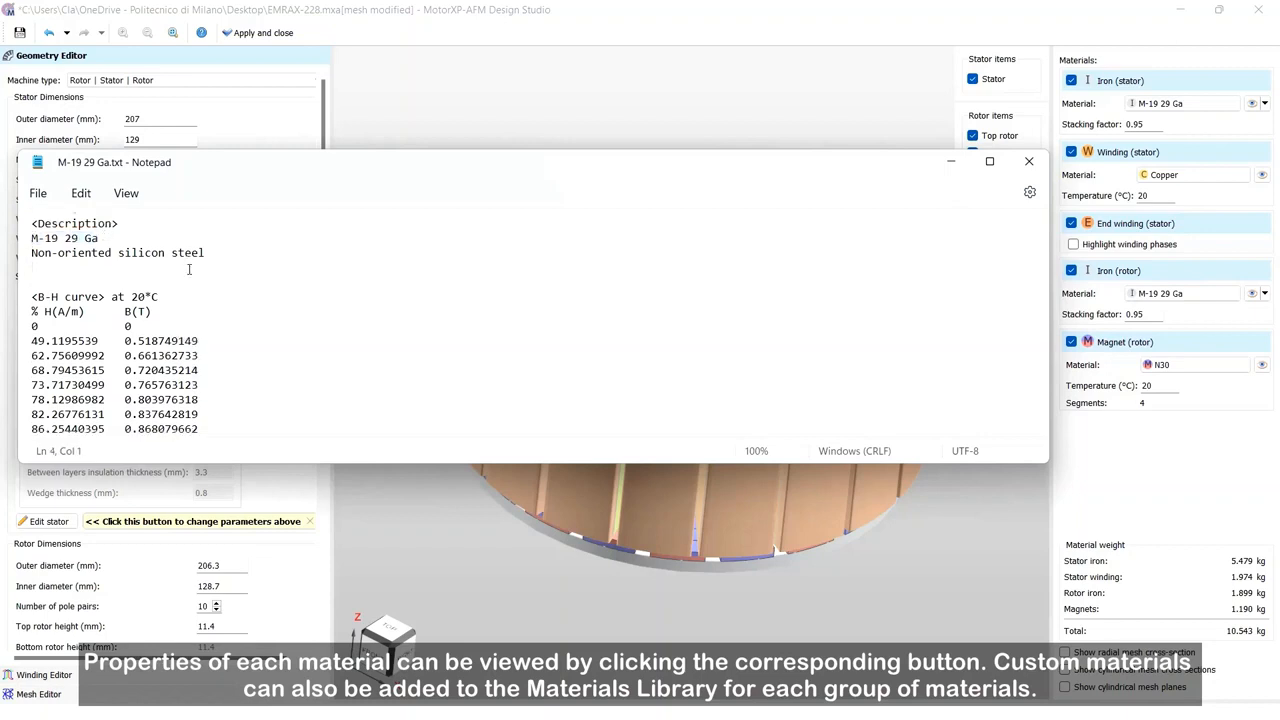
pyautogui.scroll(-3, 189, 270)
pyautogui.scroll(-2, 189, 270)
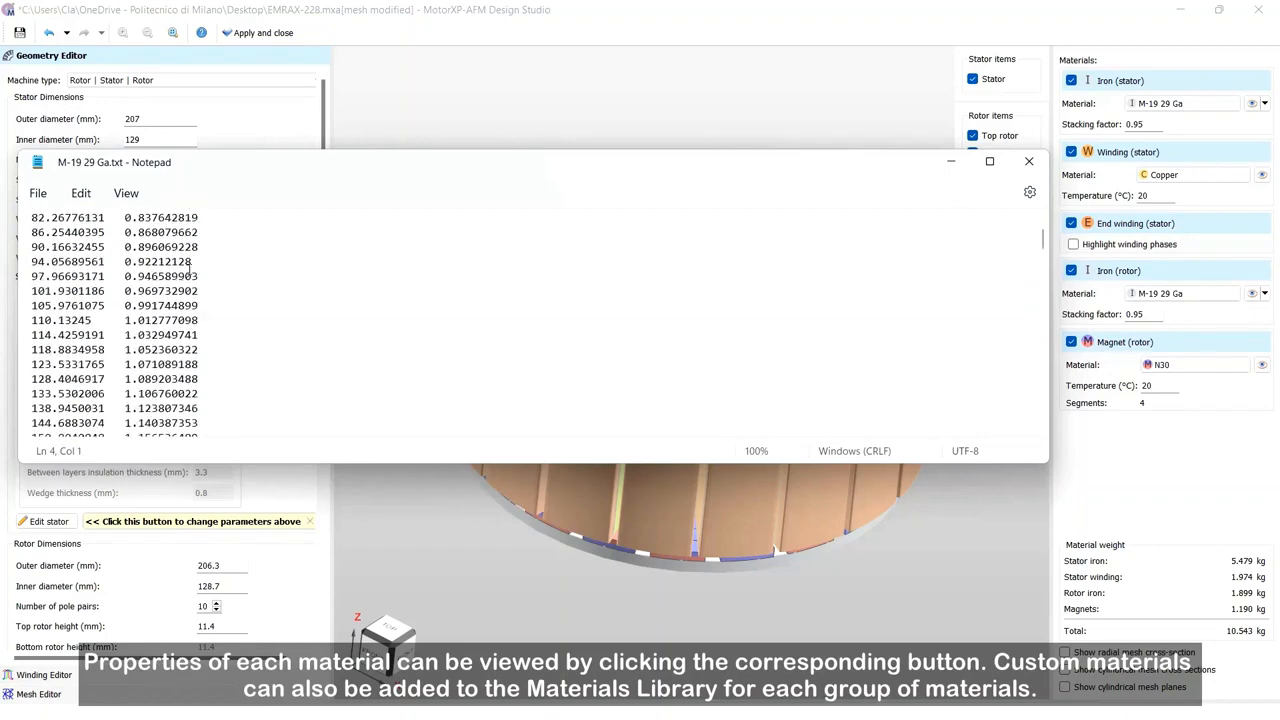
pyautogui.click(1027, 162)
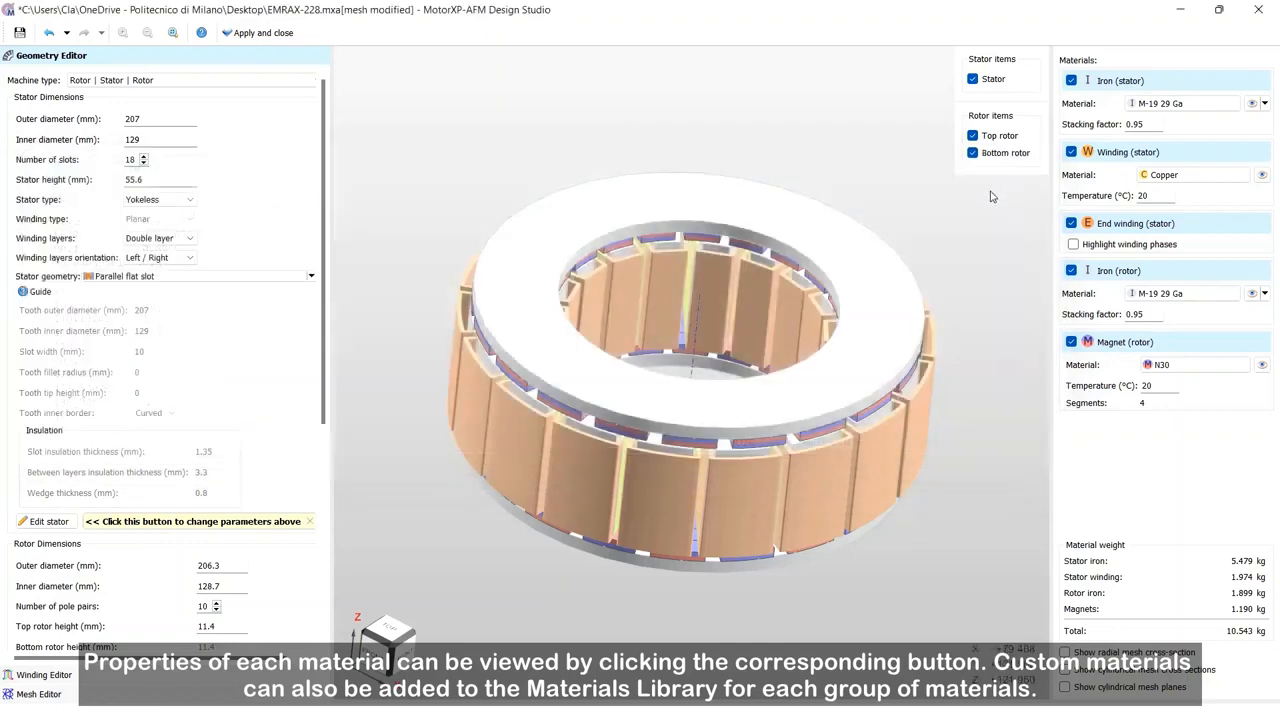
# Step: Browse the iron material library categories without changing the stator iron material
pyautogui.click(1202, 105)
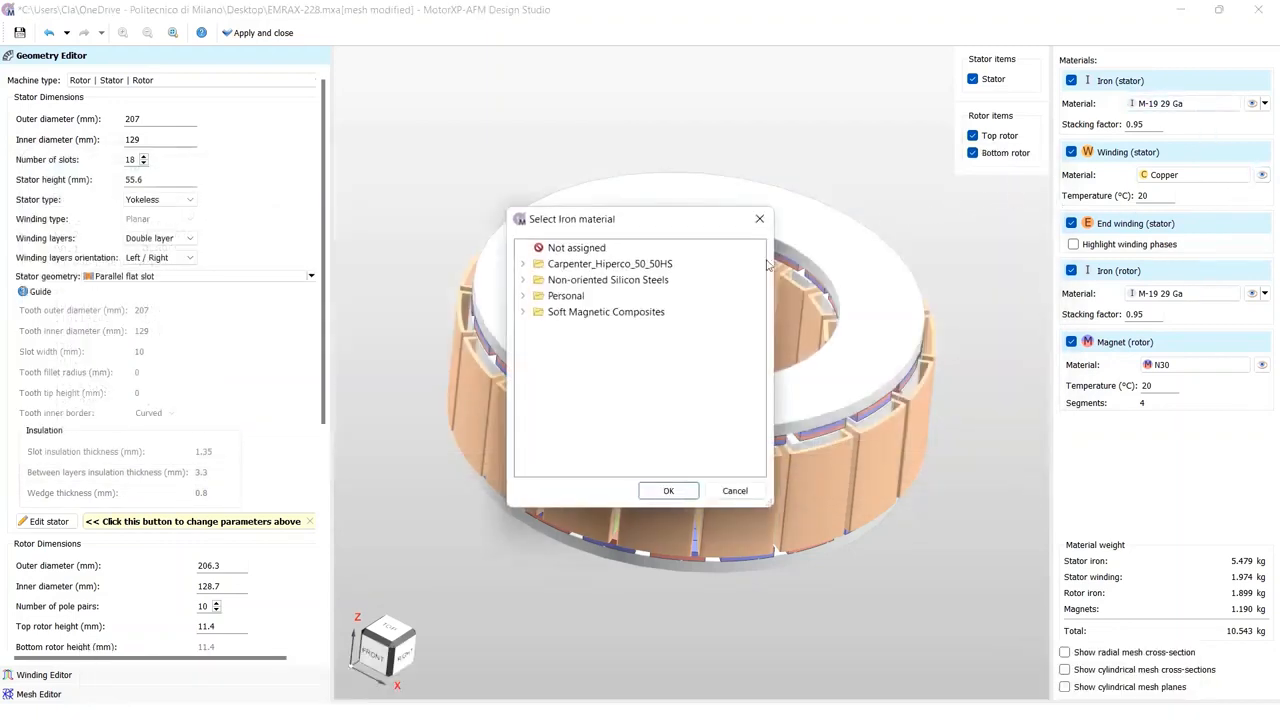
pyautogui.click(523, 265)
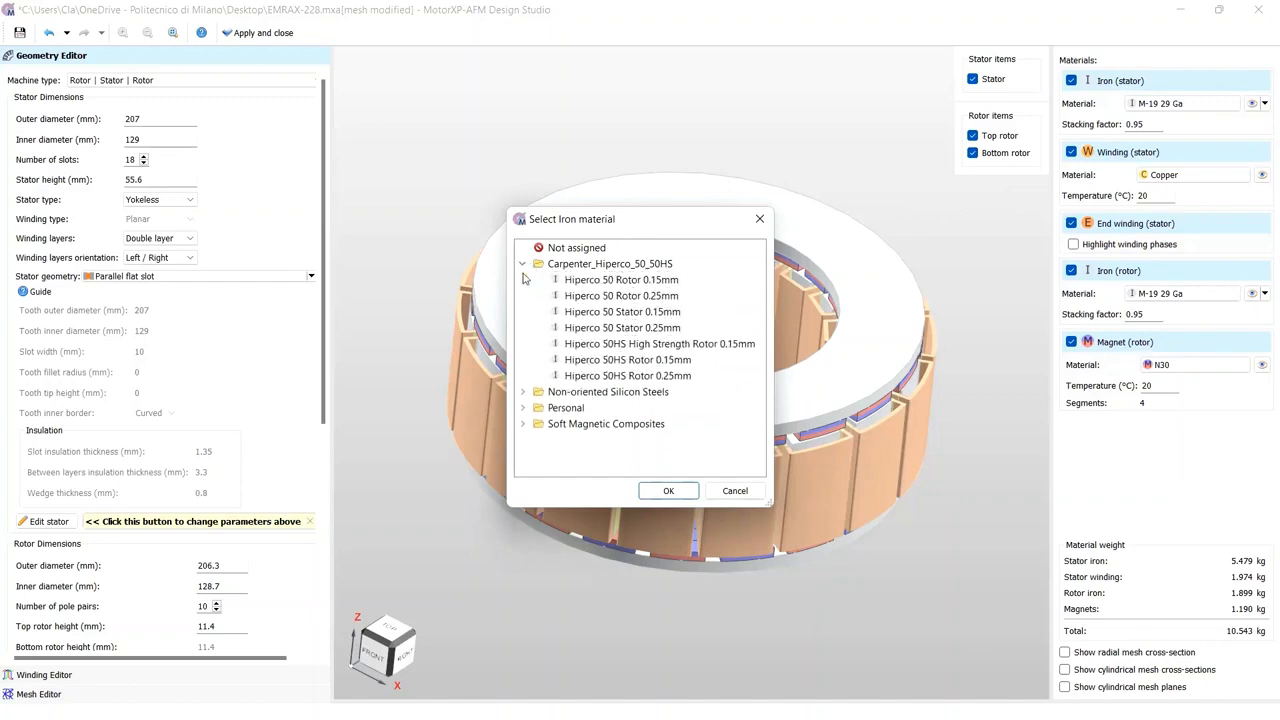
pyautogui.click(523, 264)
pyautogui.click(523, 280)
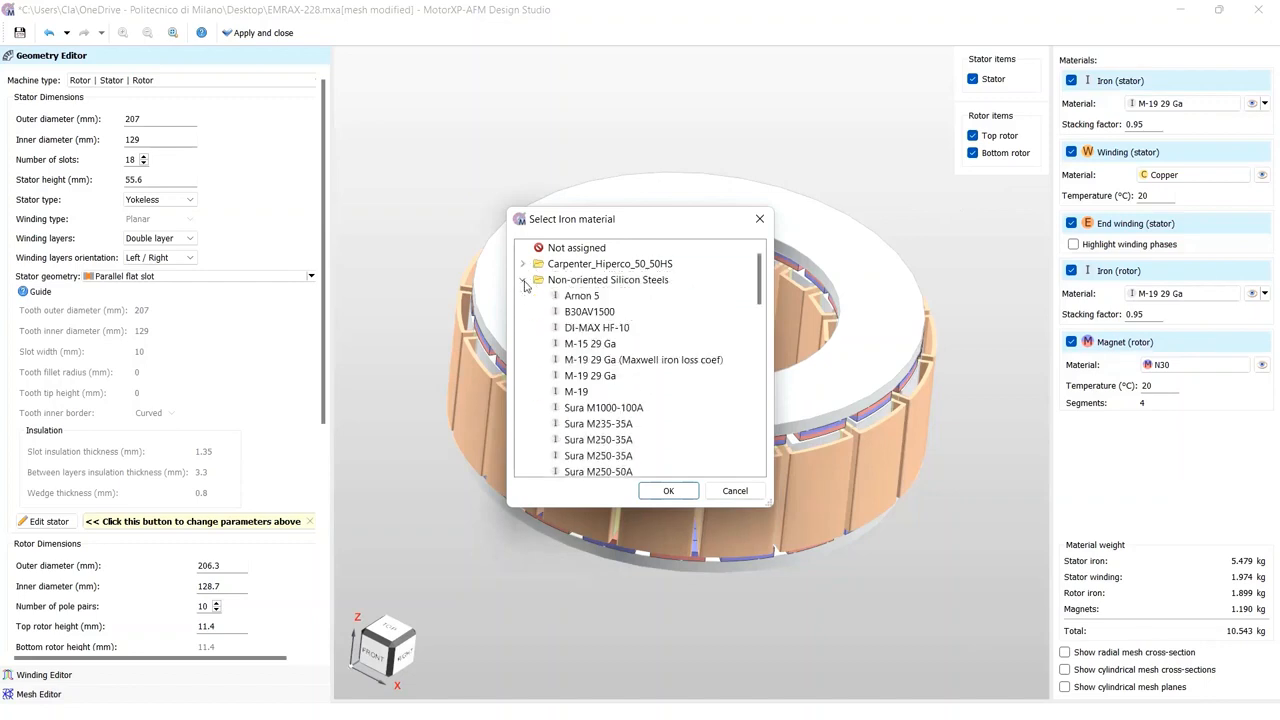
pyautogui.click(523, 280)
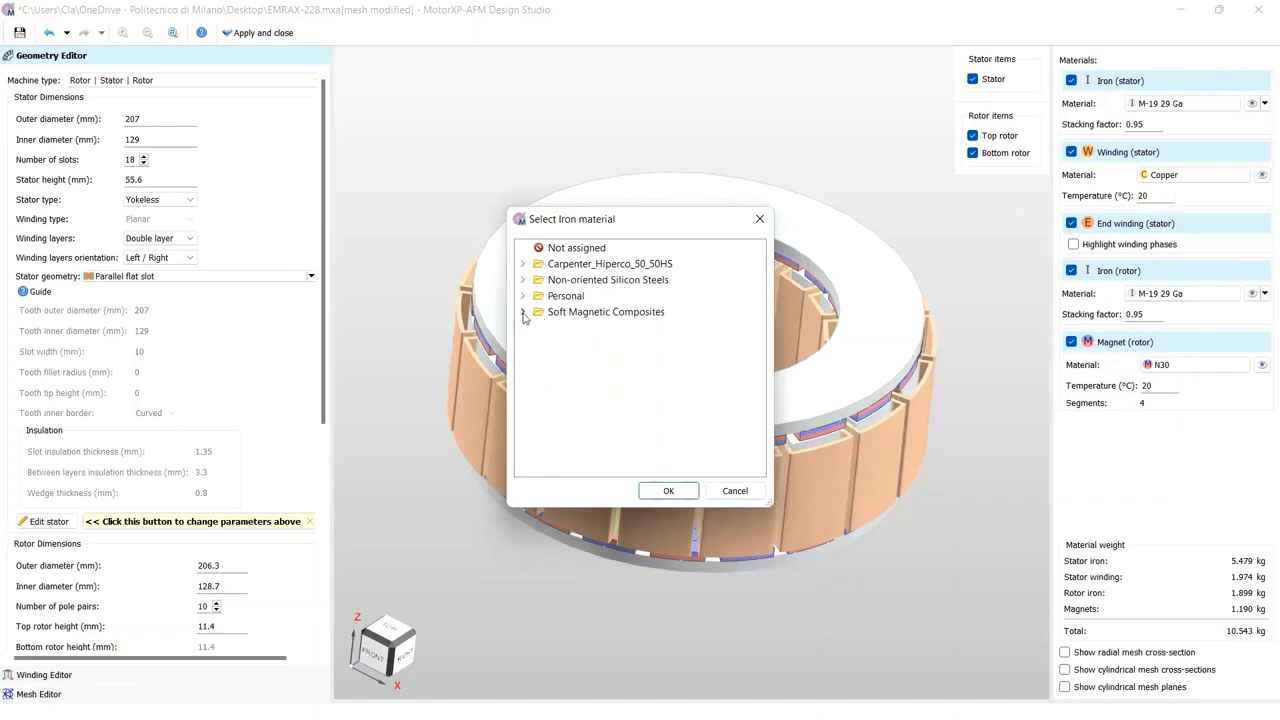
pyautogui.click(523, 312)
pyautogui.click(539, 328)
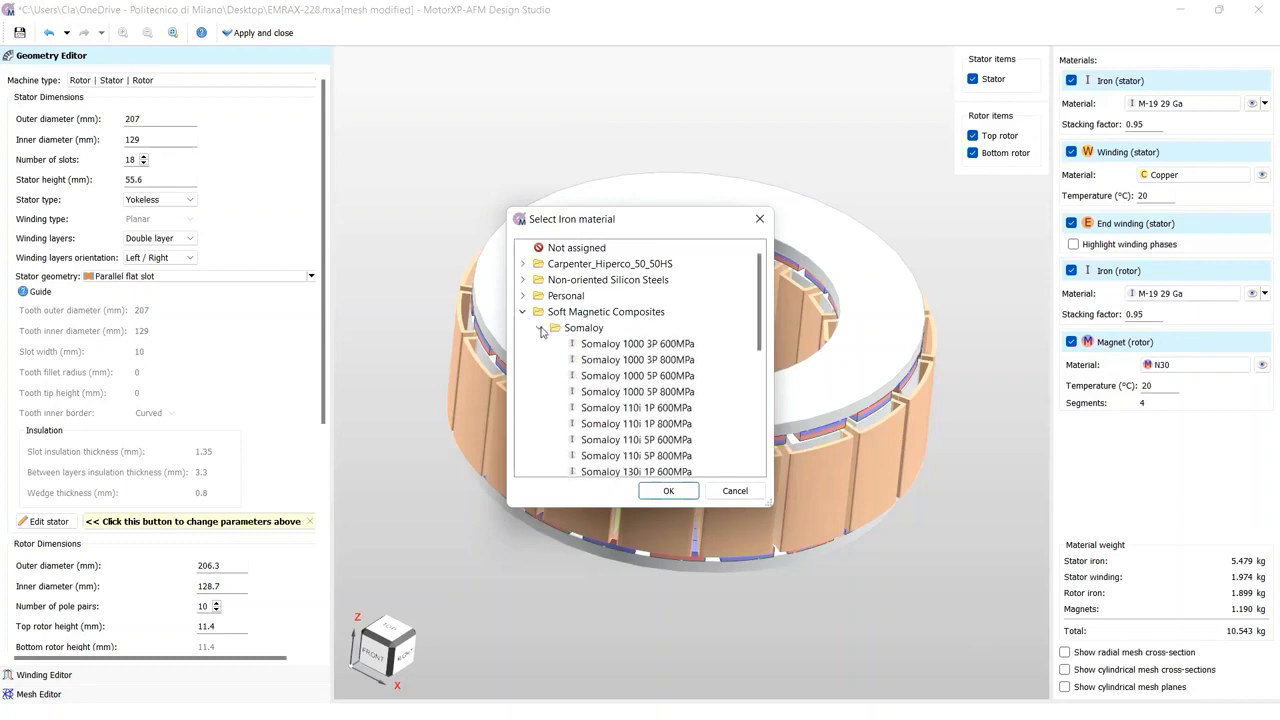
pyautogui.click(539, 328)
pyautogui.click(760, 219)
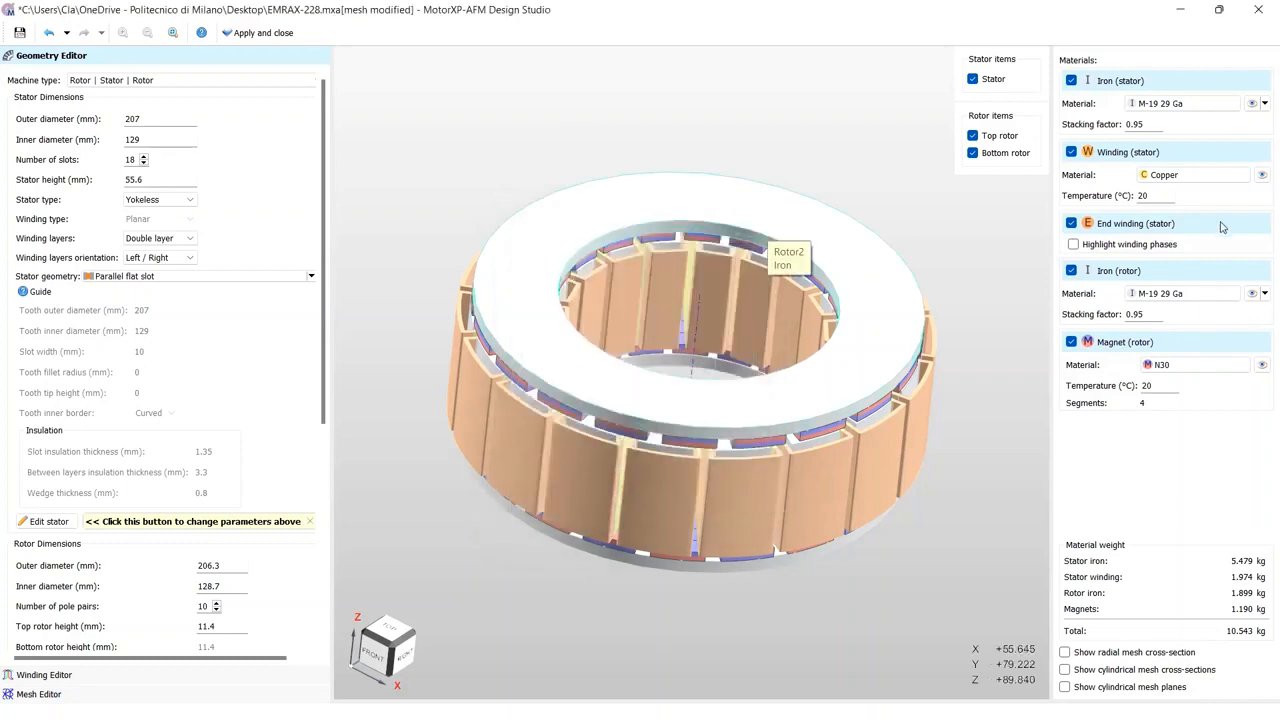
# Step: Change the rotor magnet material to N30SH
pyautogui.click(1208, 366)
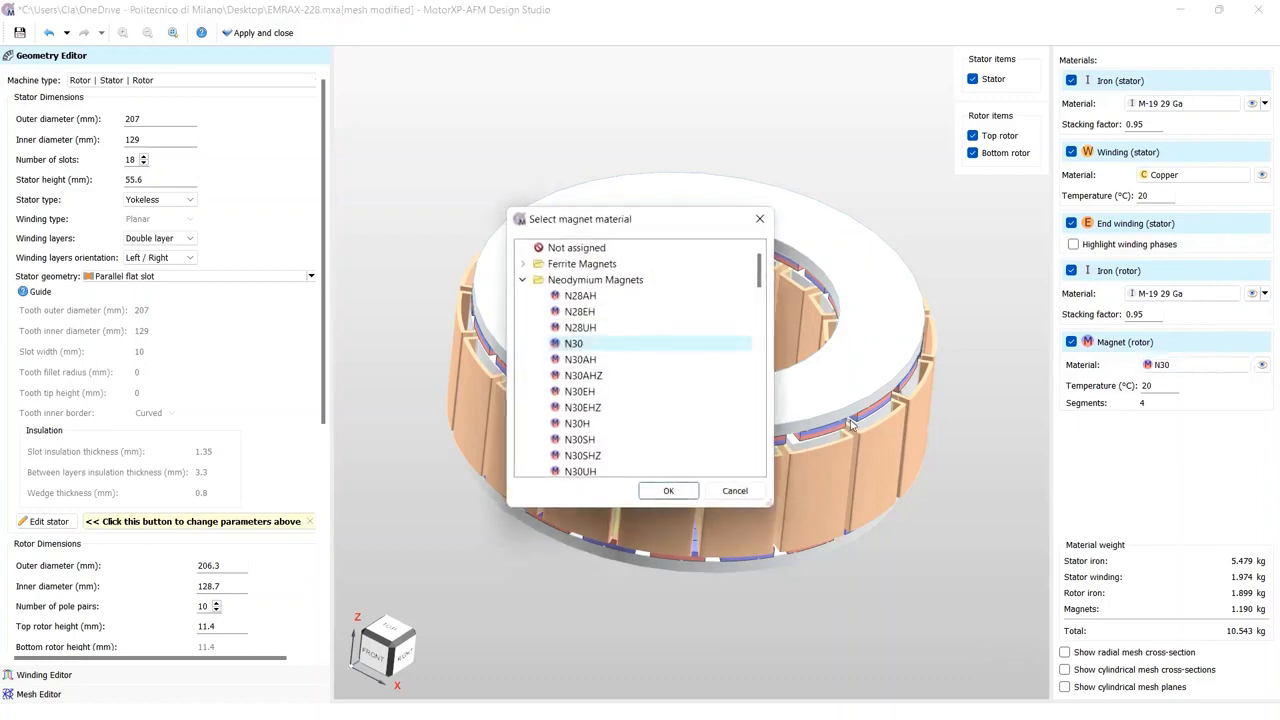
pyautogui.click(685, 439)
pyautogui.click(681, 489)
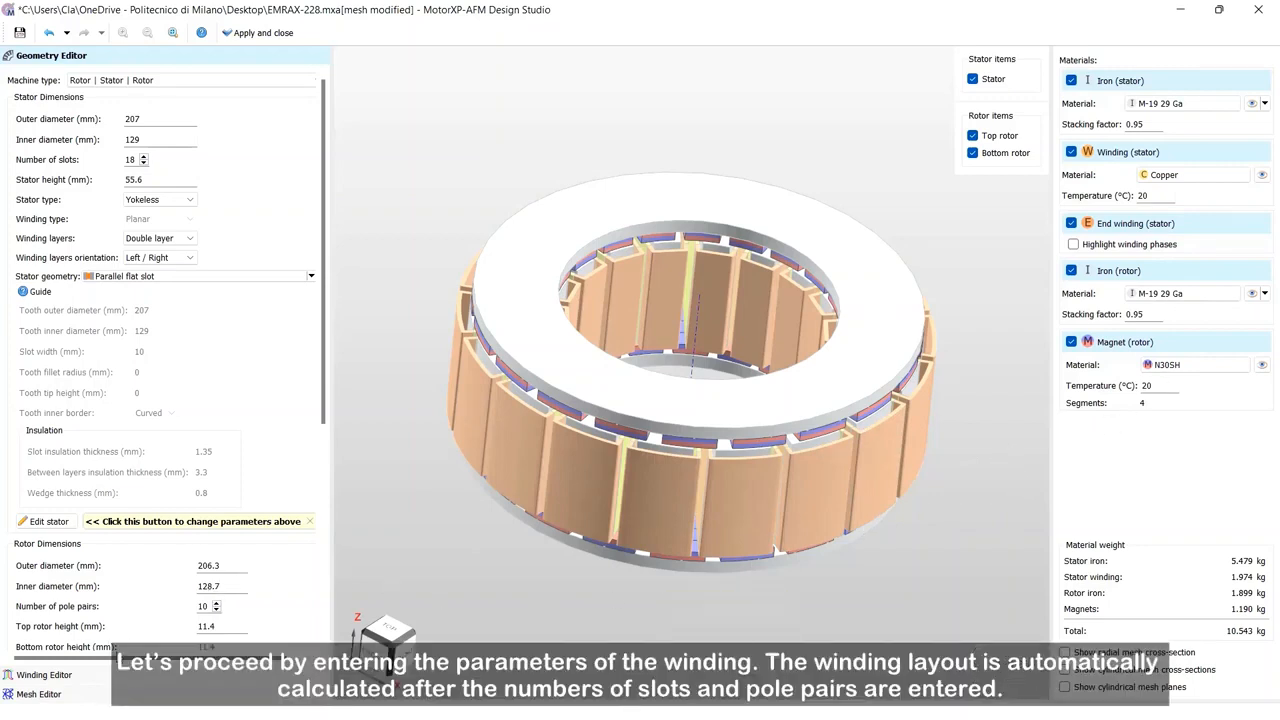
# Step: In the winding editor, set the wire size method to Wire diameter with a 1.6 mm strand diameter
pyautogui.click(99, 675)
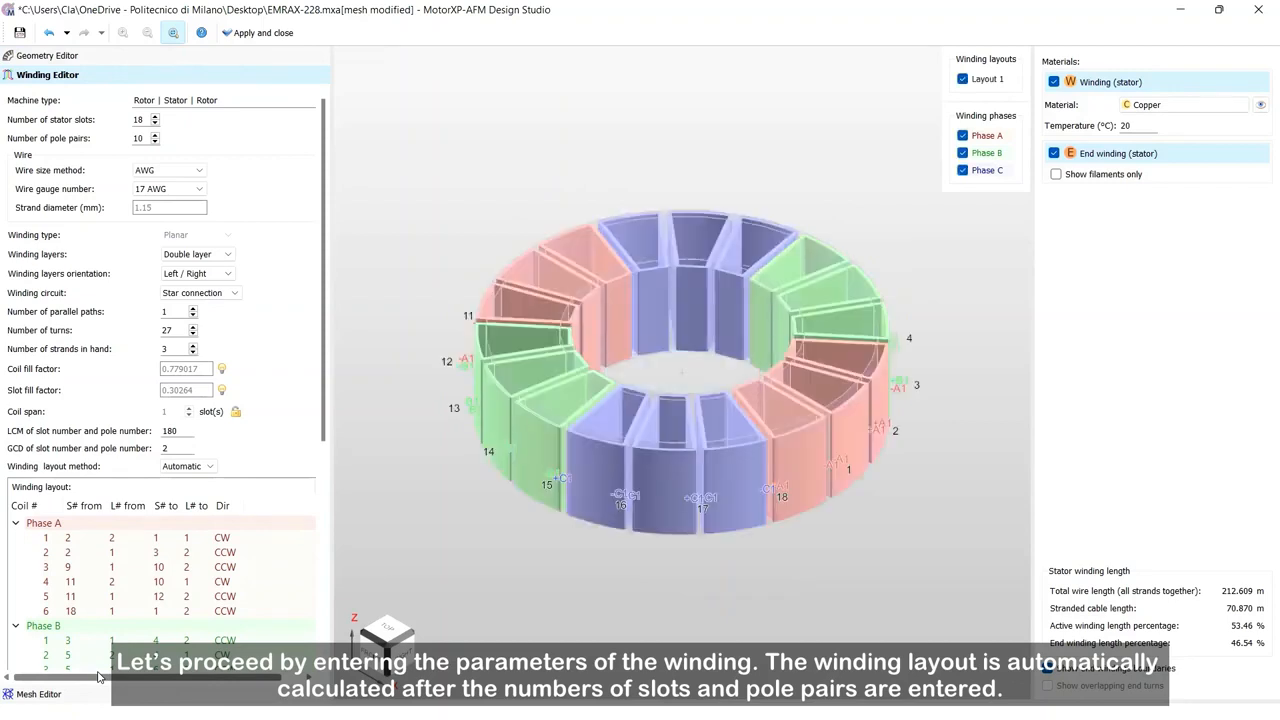
pyautogui.click(198, 171)
pyautogui.click(186, 205)
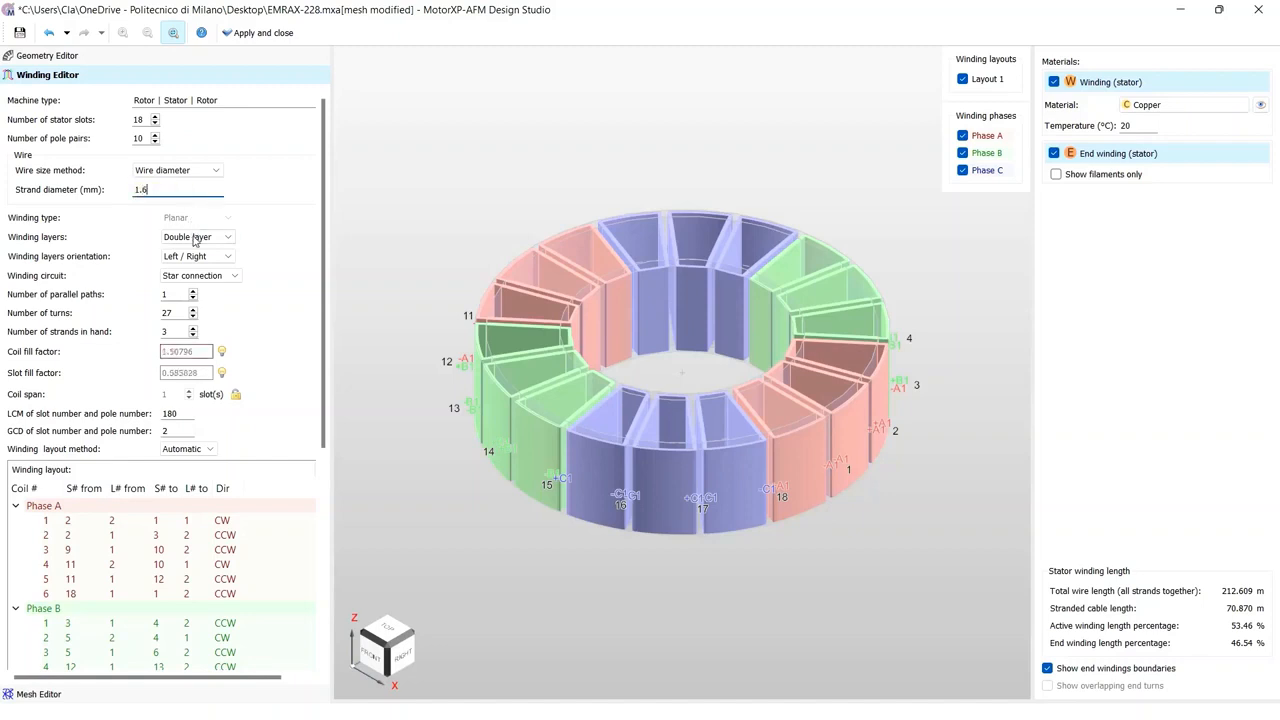
# Step: Set the number of strands in hand to 1
pyautogui.click(194, 239)
pyautogui.click(194, 240)
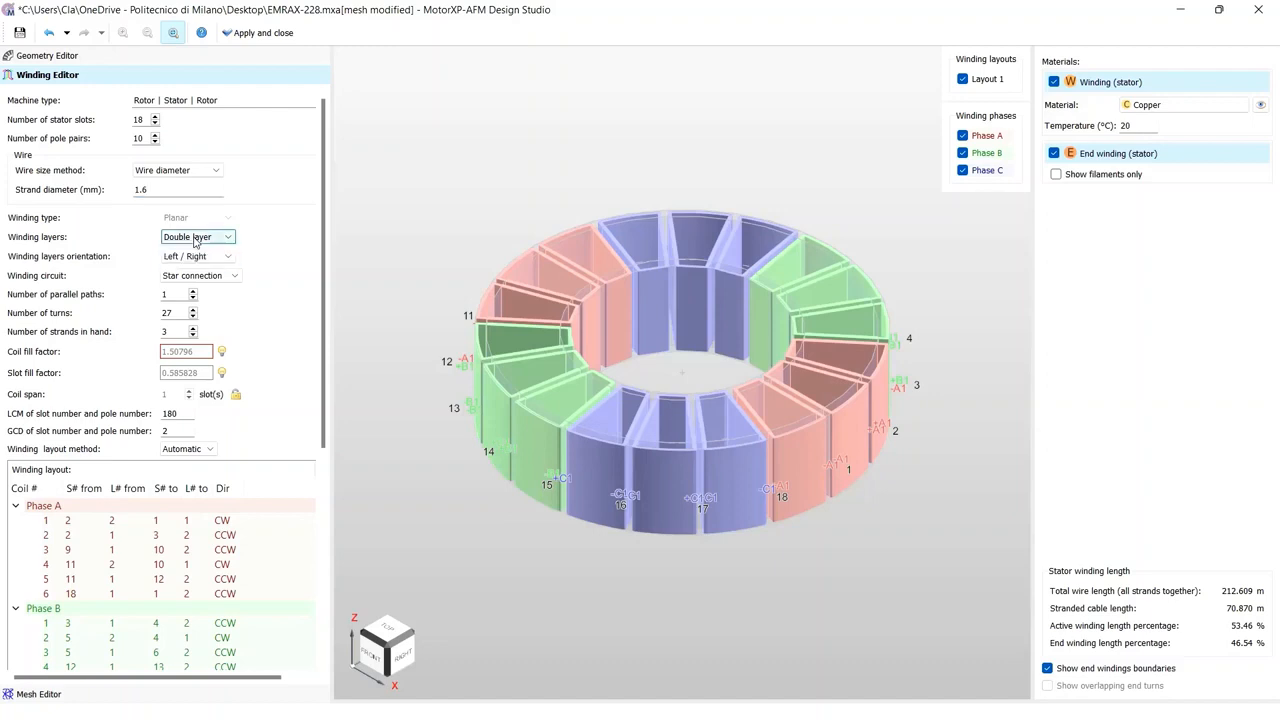
pyautogui.click(204, 279)
pyautogui.click(200, 287)
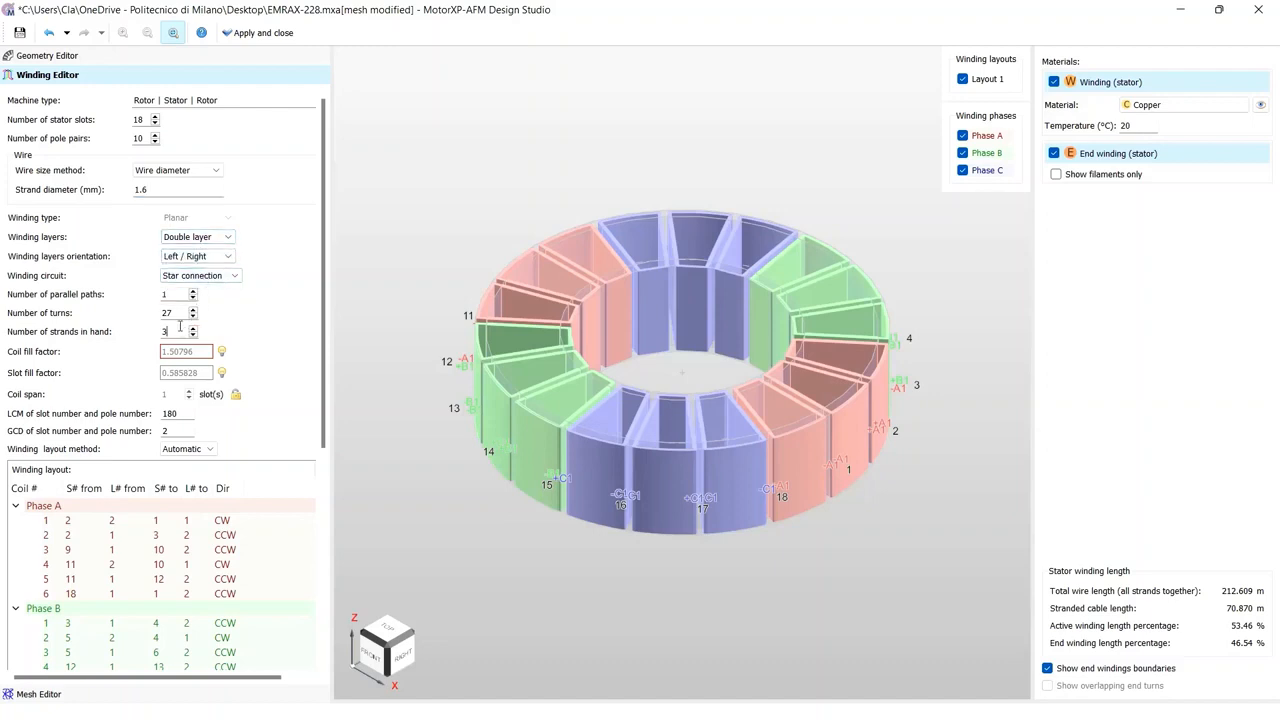
pyautogui.write('1')
pyautogui.press('Return')
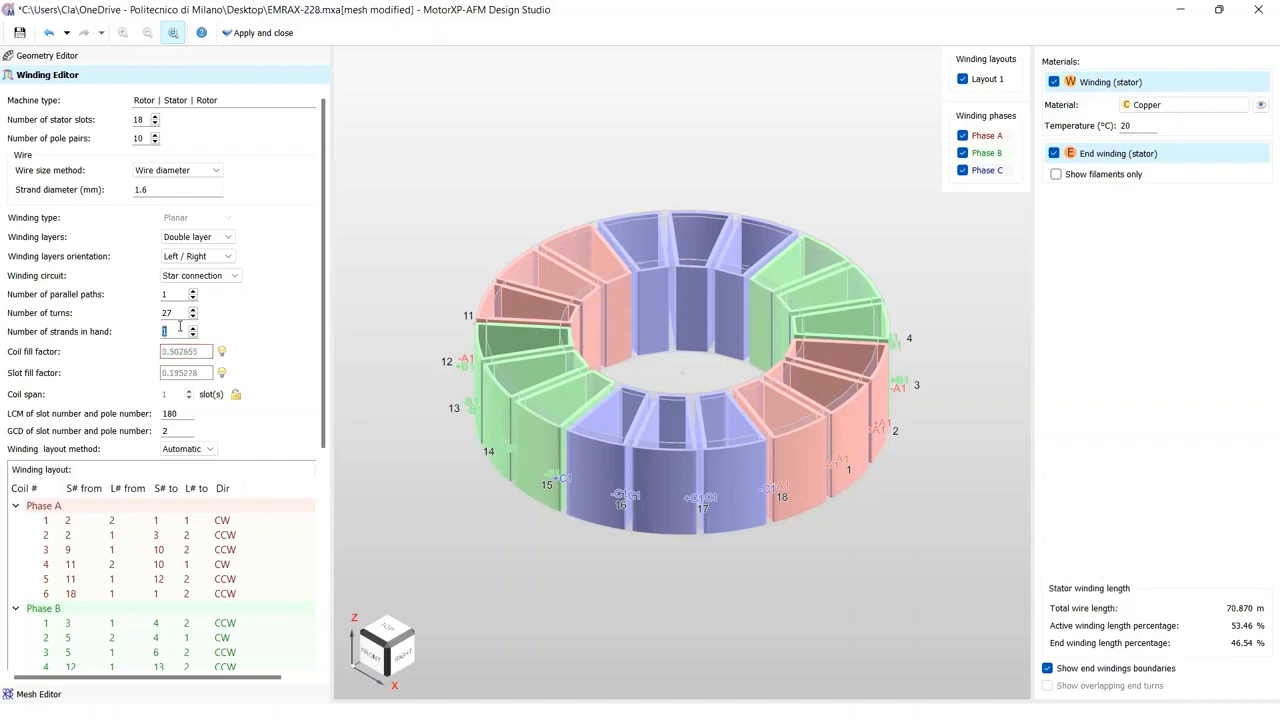
# Step: Open and close the harmonic winding factors chart
pyautogui.moveTo(323, 340); pyautogui.dragTo(322, 545)
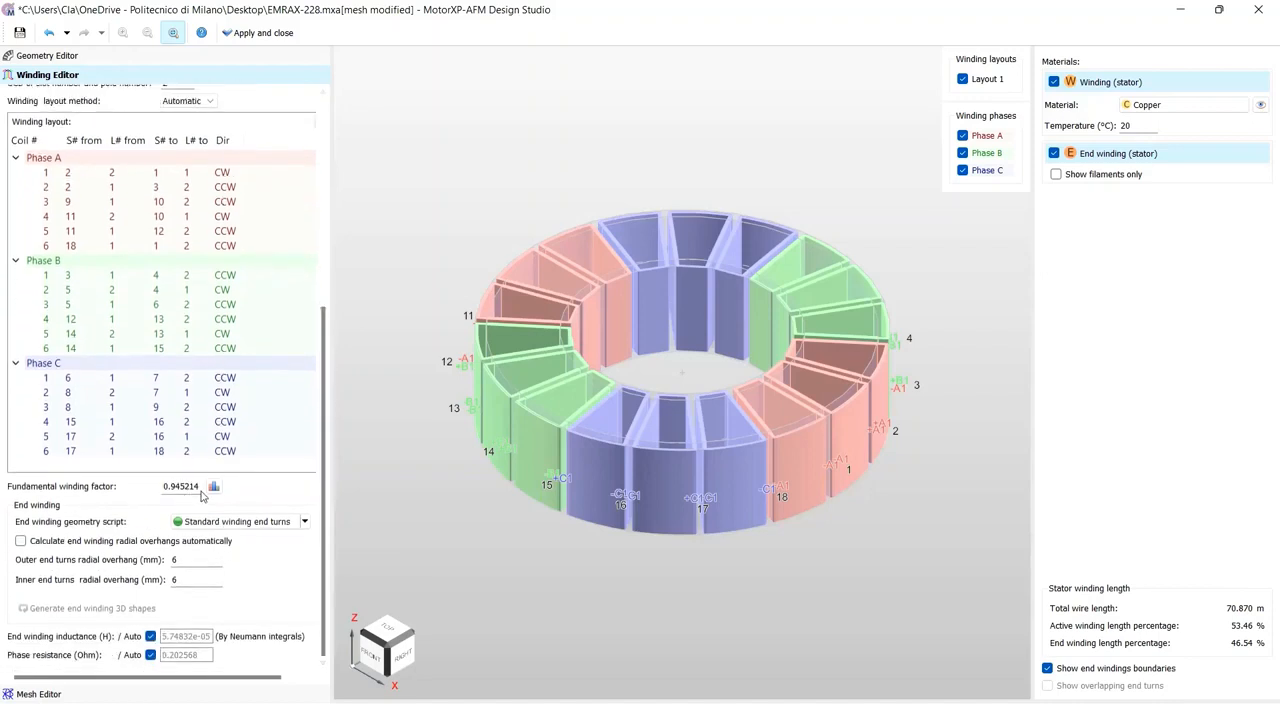
pyautogui.click(213, 487)
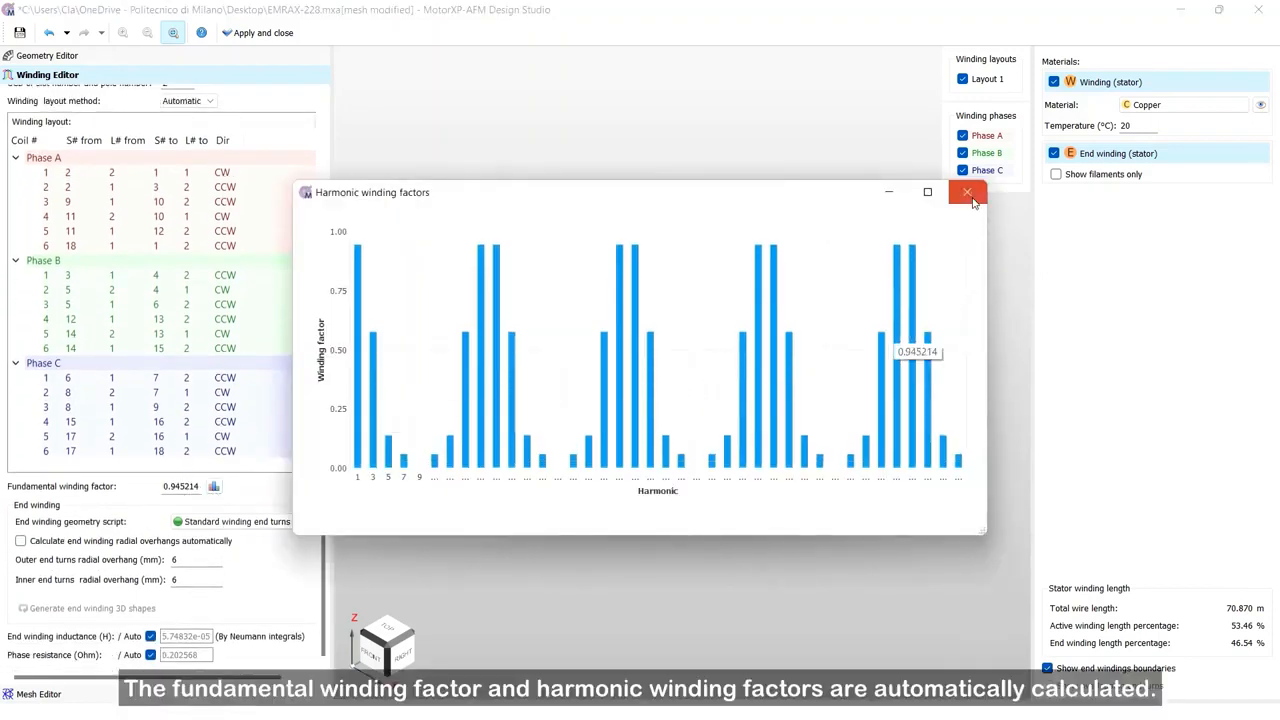
pyautogui.click(966, 191)
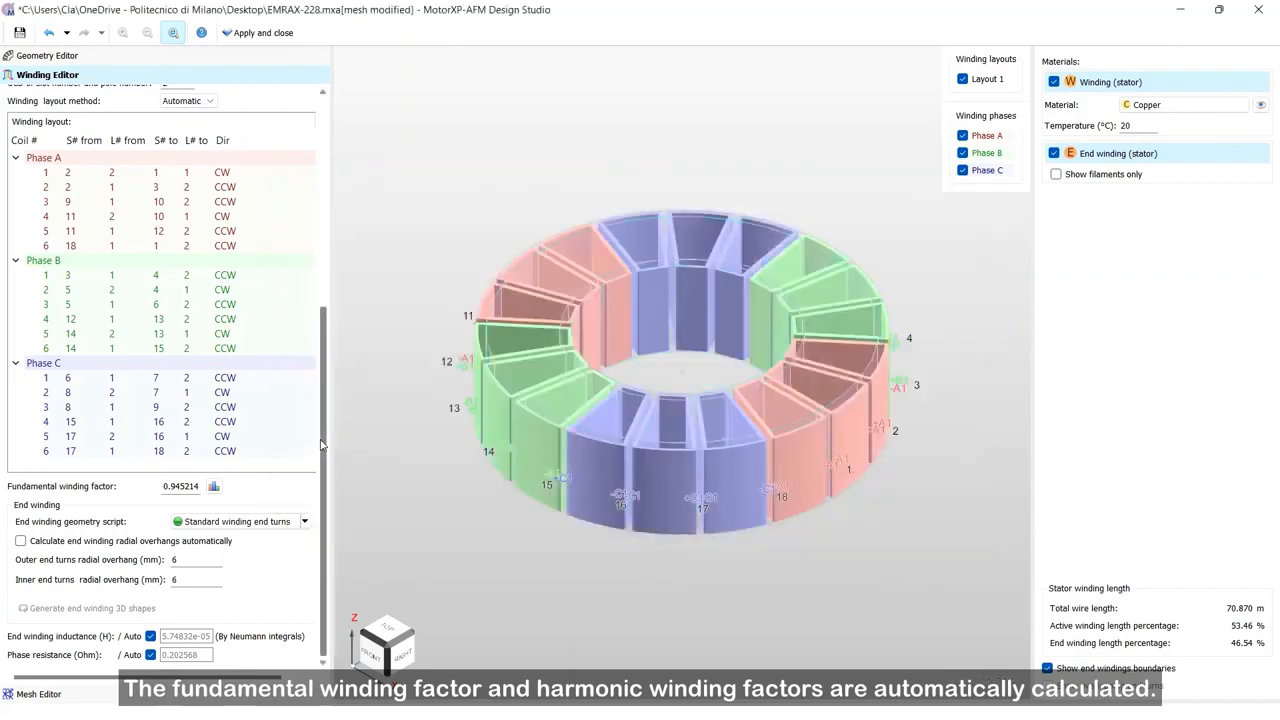
# Step: Enable automatic calculation of end winding radial overhangs and generate the end winding 3D shapes
pyautogui.click(53, 546)
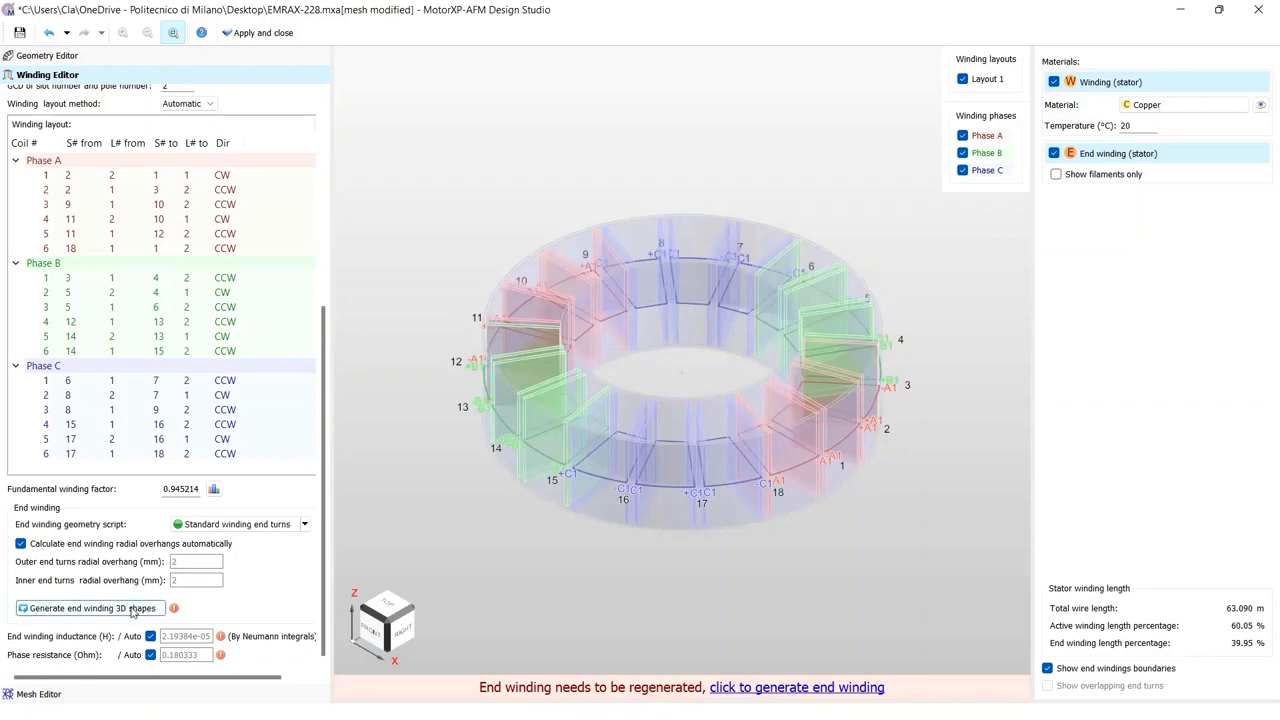
pyautogui.click(133, 610)
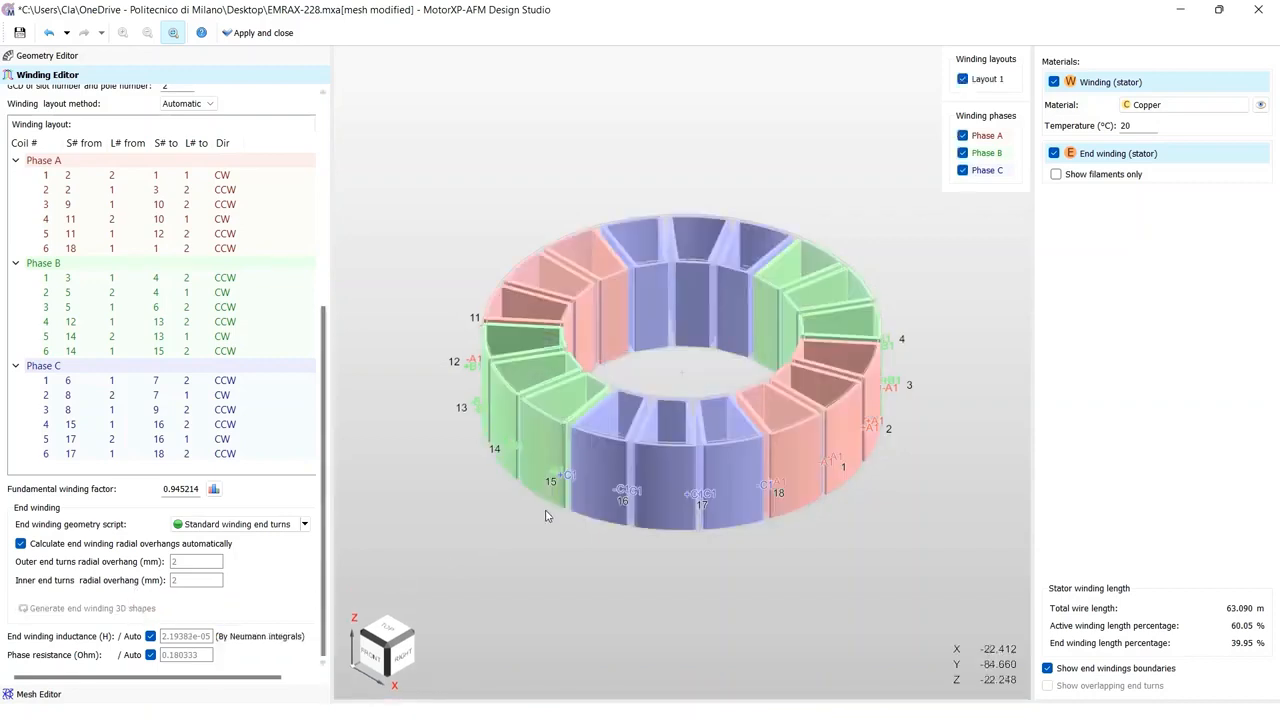
pyautogui.moveTo(546, 516); pyautogui.dragTo(446, 543)
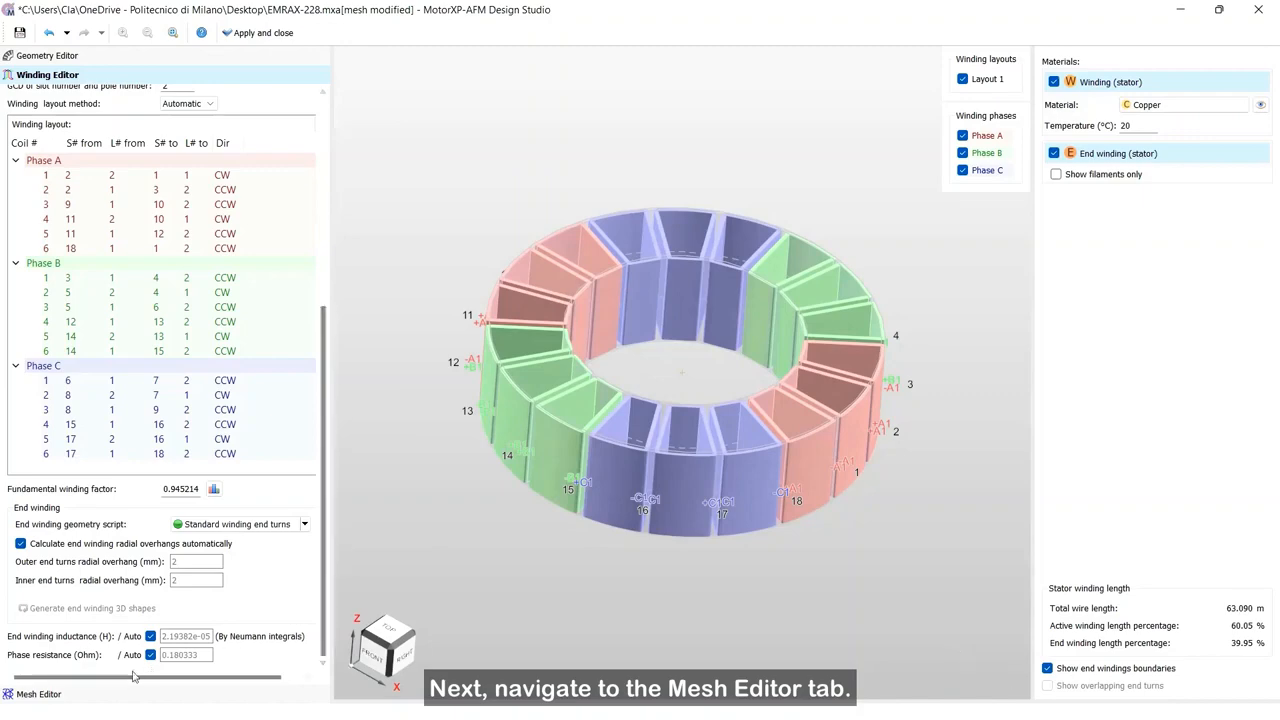
# Step: Open the Mesh Editor, show subdomains with material types, and switch the mesh display to 3D view
pyautogui.click(106, 692)
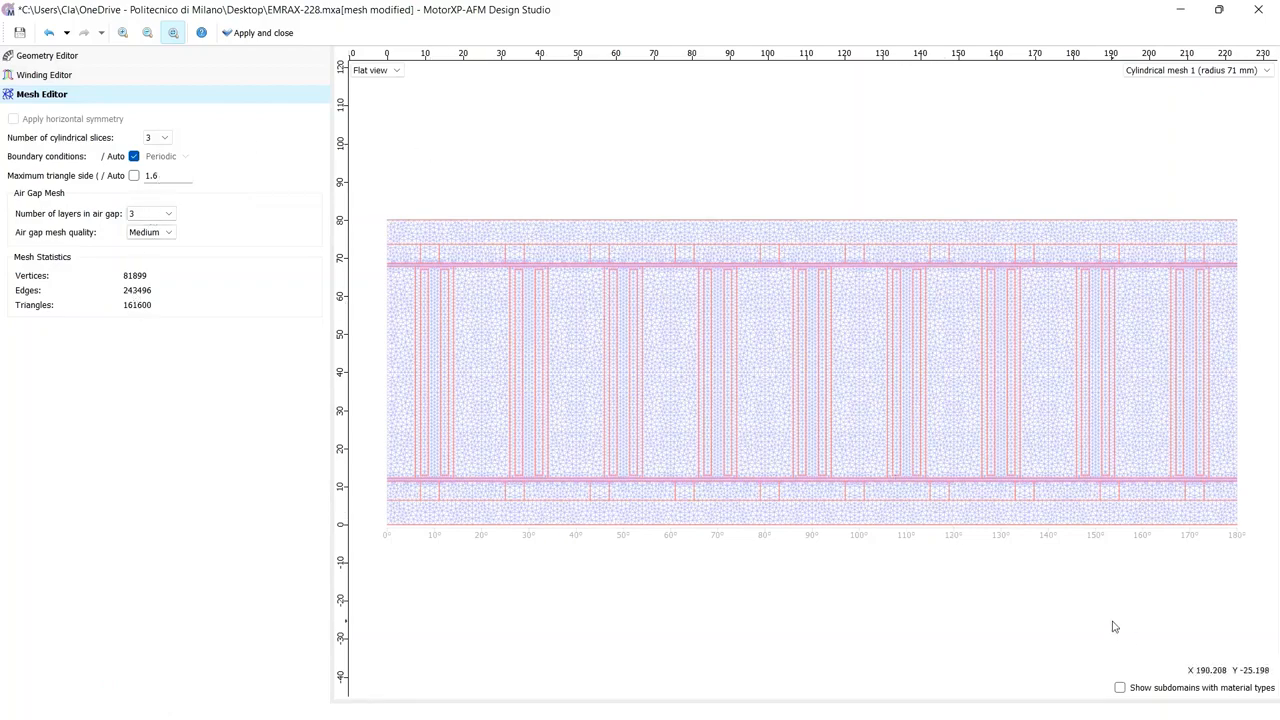
pyautogui.click(1119, 688)
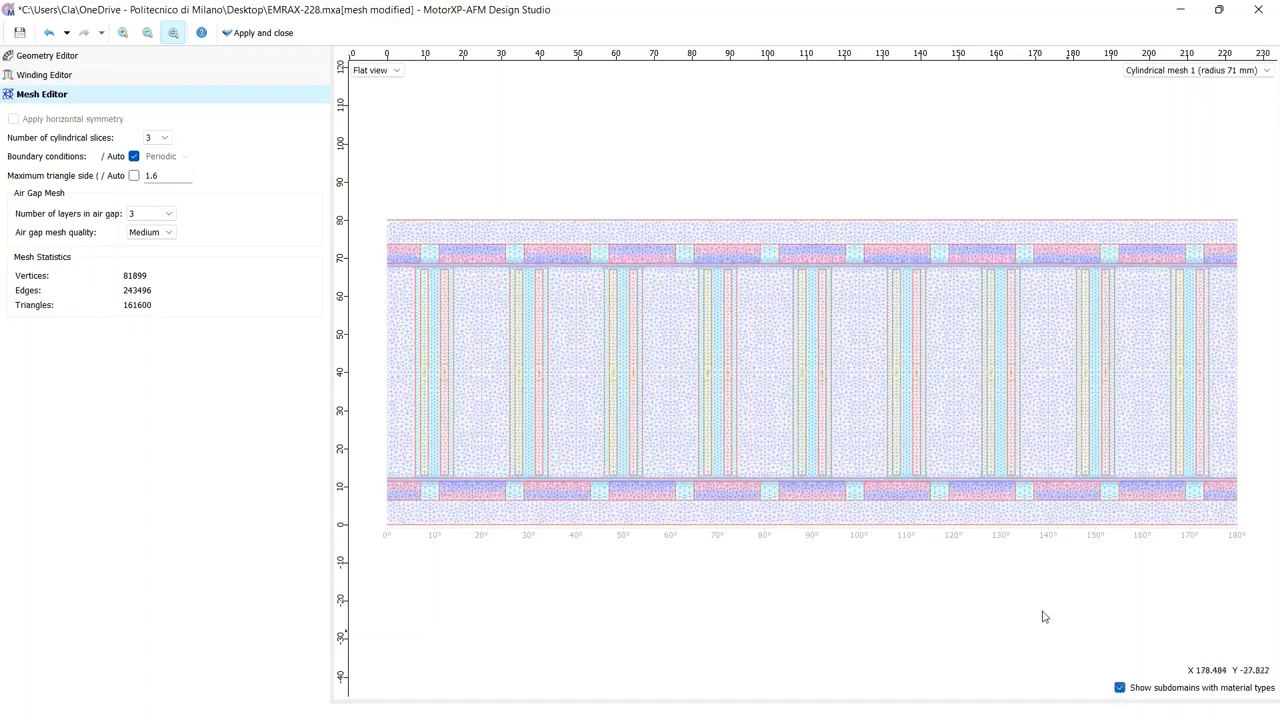
pyautogui.click(384, 72)
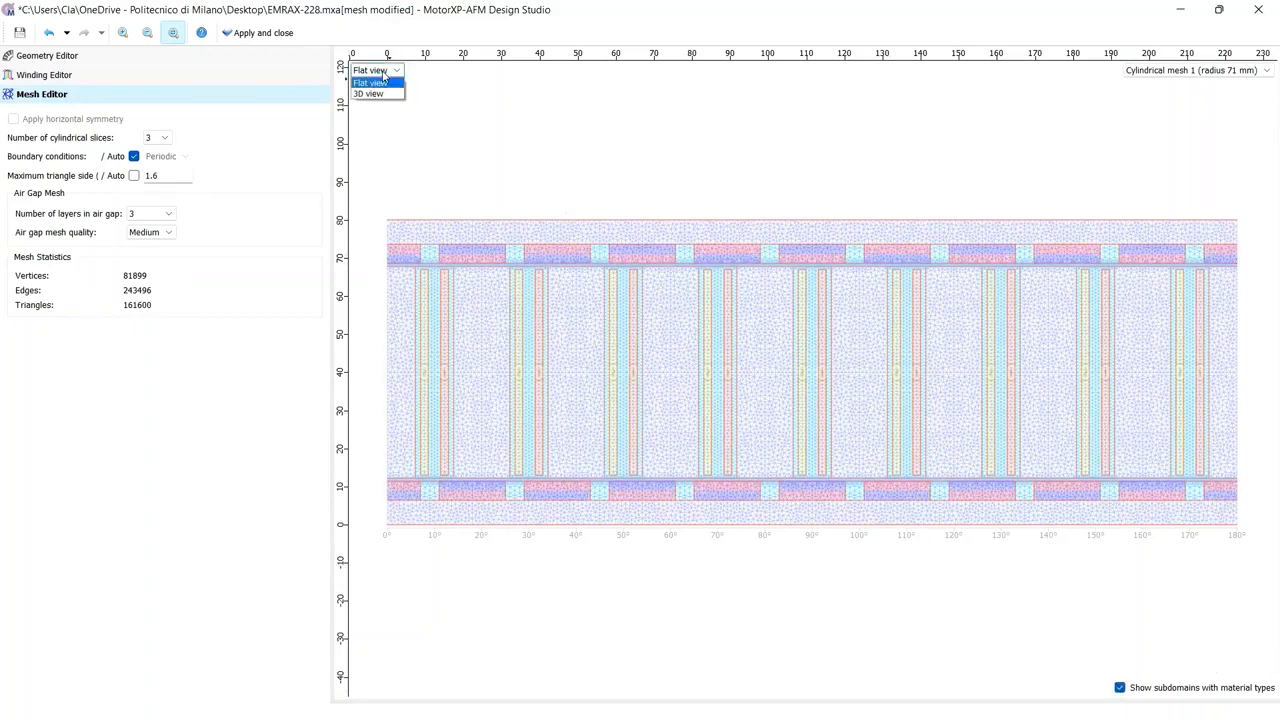
pyautogui.click(388, 95)
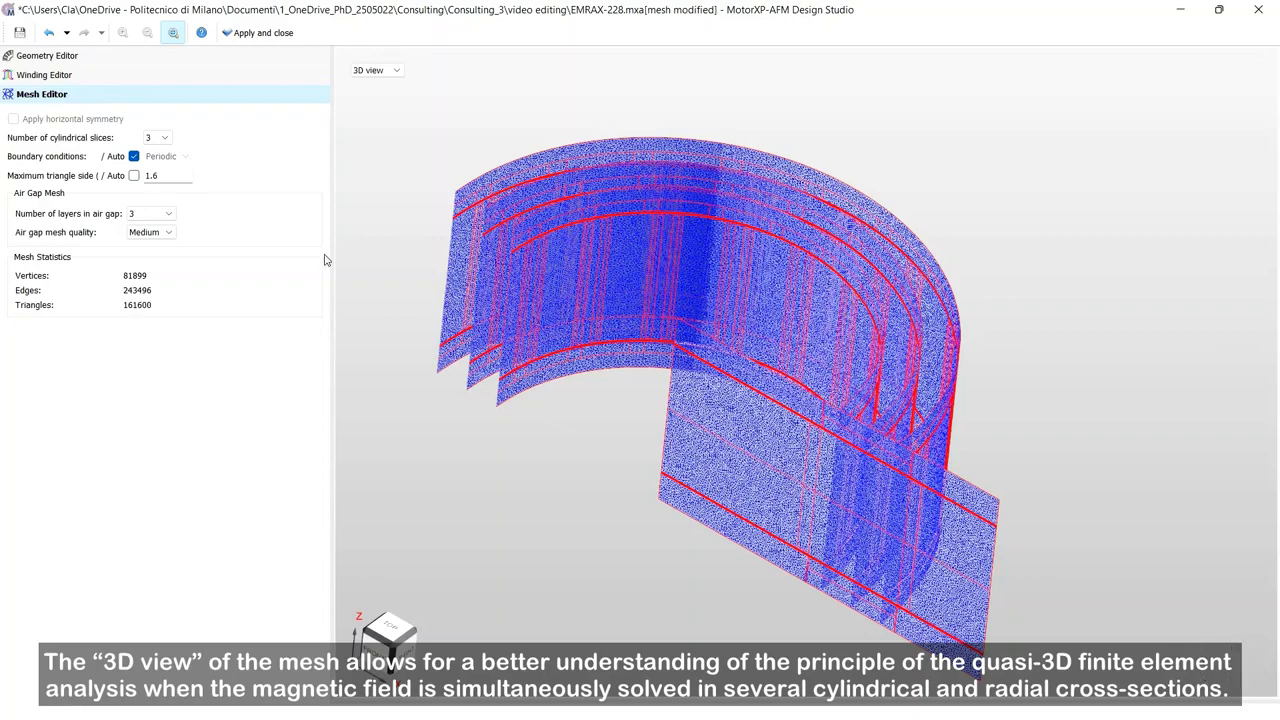
# Step: Set the maximum triangle side of the mesh to 6
pyautogui.click(179, 172)
pyautogui.press('BackSpace')
pyautogui.press('BackSpace')
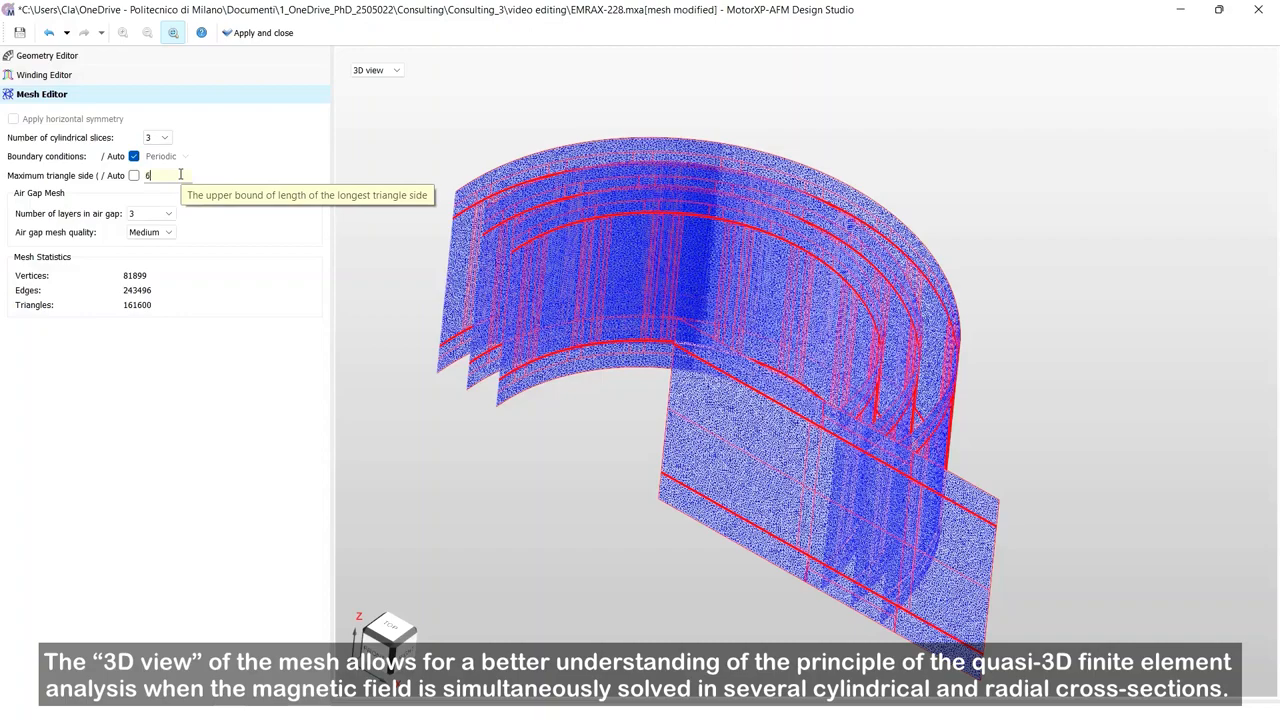
pyautogui.press('Return')
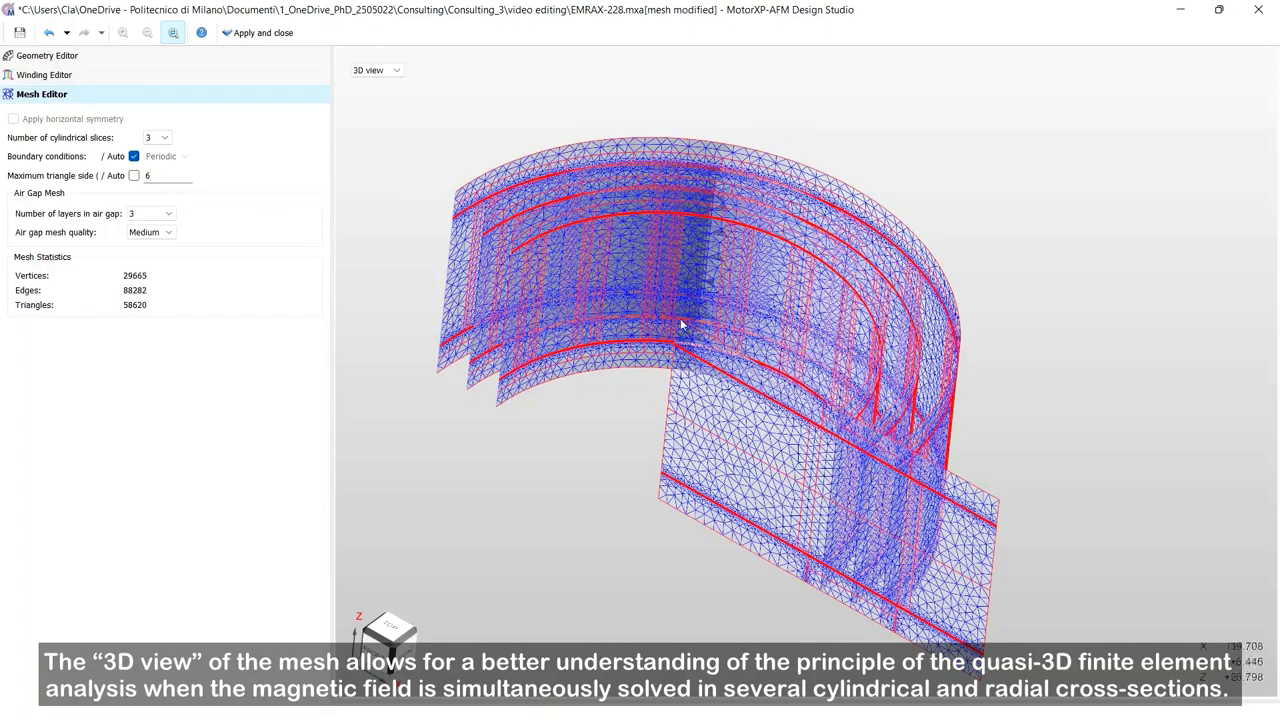
pyautogui.moveTo(683, 323); pyautogui.dragTo(690, 400)
# Step: Set the number of cylindrical mesh slices to 2
pyautogui.click(165, 138)
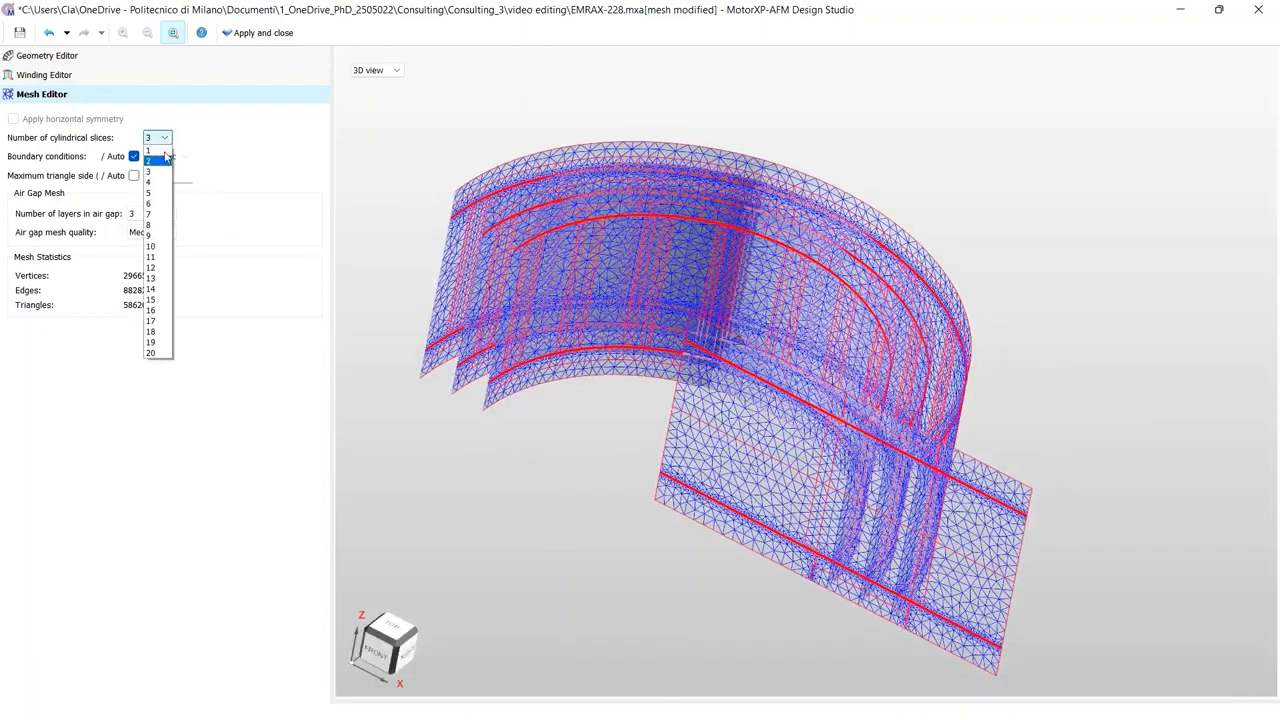
pyautogui.click(163, 163)
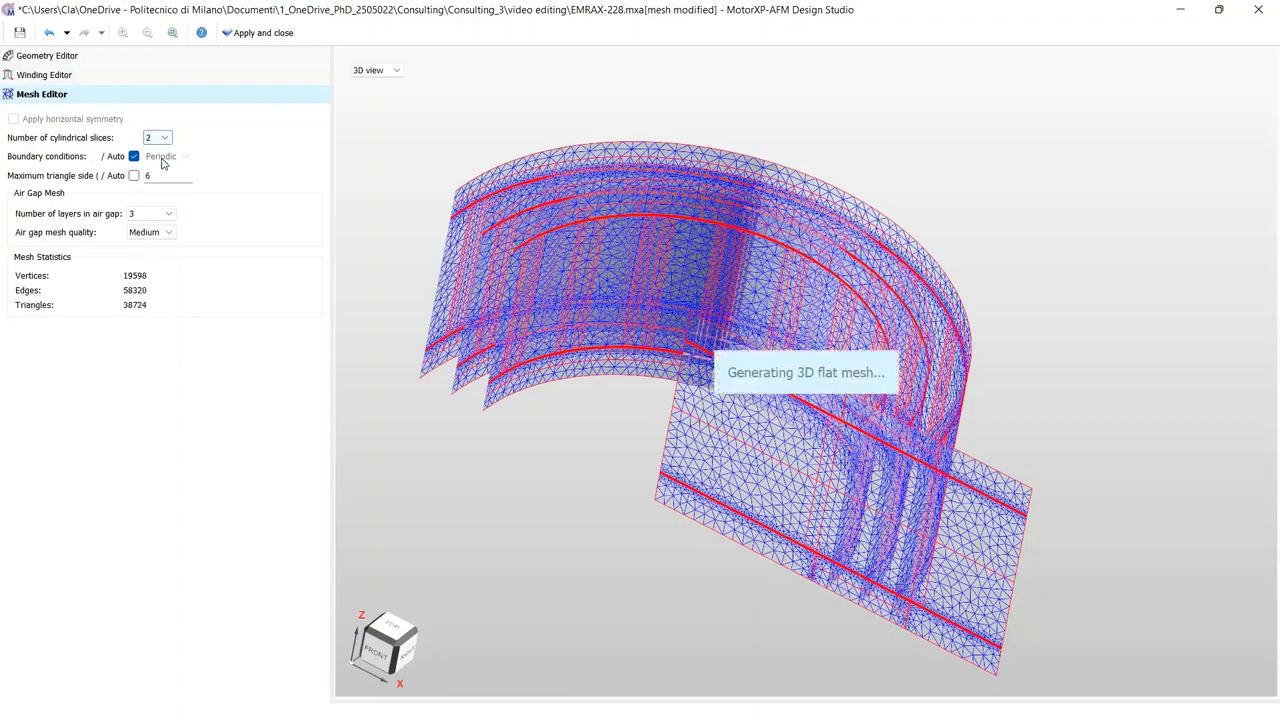
pyautogui.moveTo(620, 335); pyautogui.dragTo(603, 294)
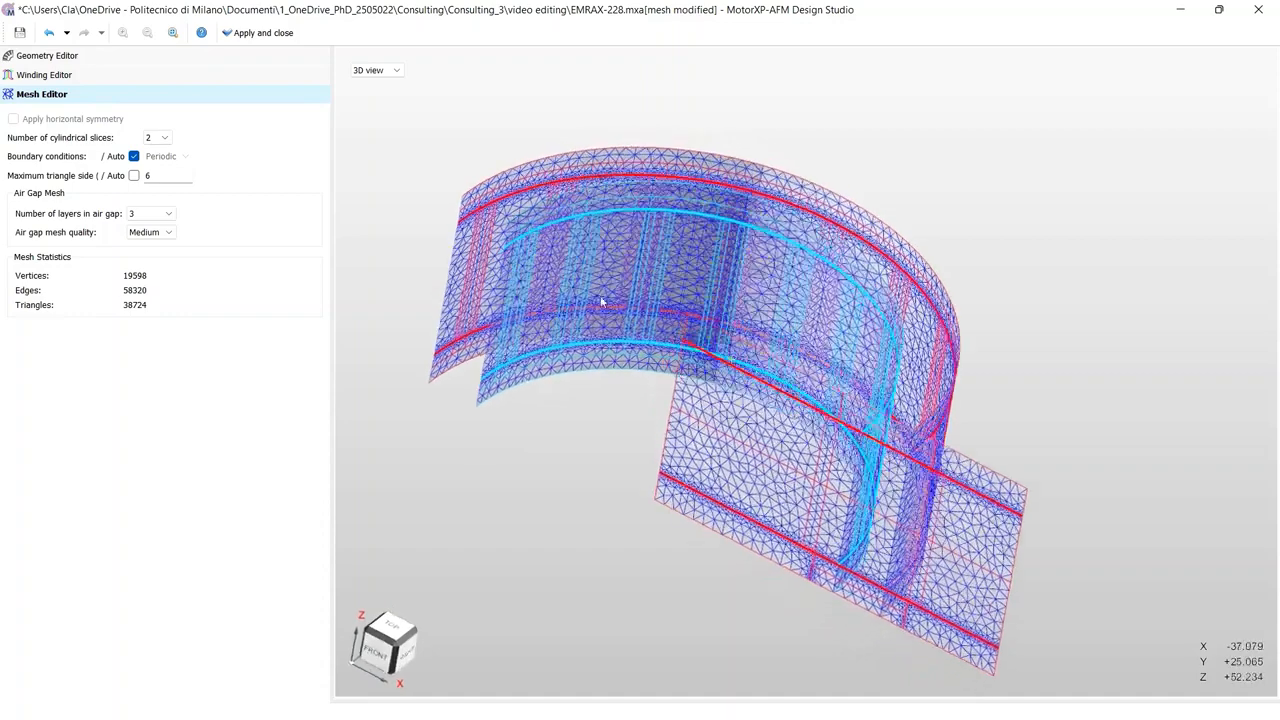
# Step: Set the number of cylindrical mesh slices to 1
pyautogui.click(163, 138)
pyautogui.click(160, 151)
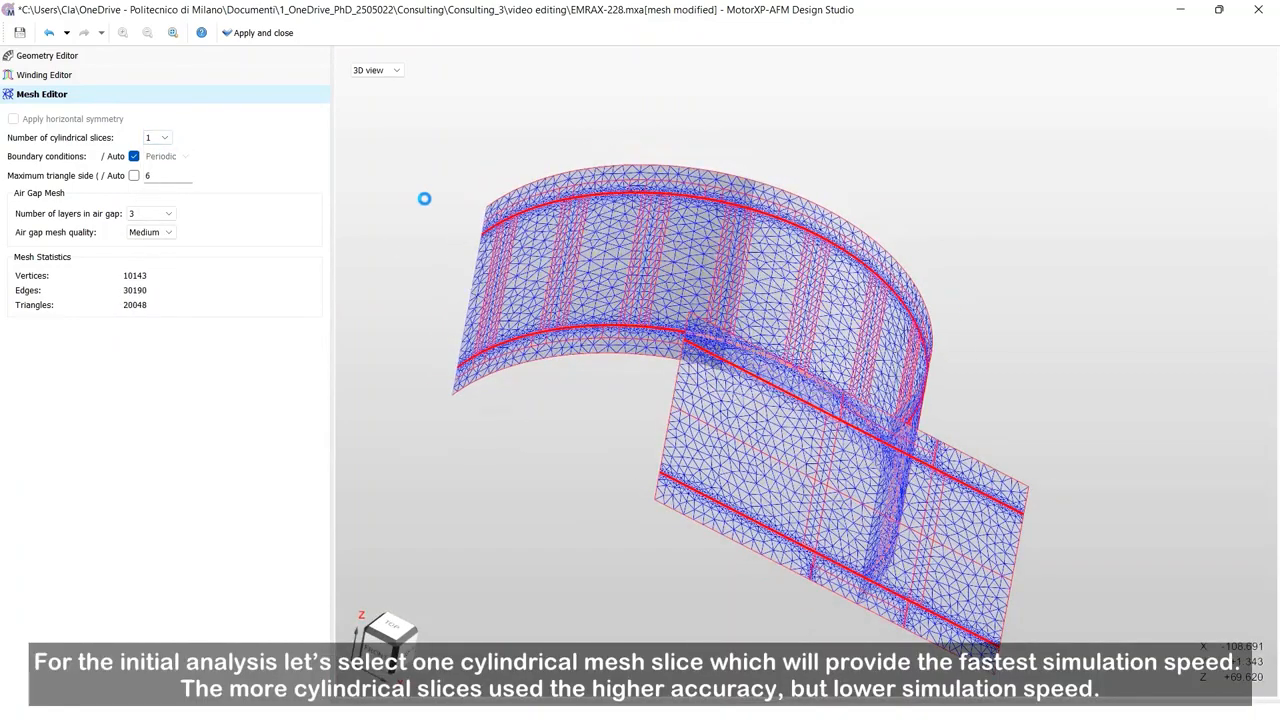
pyautogui.moveTo(742, 348); pyautogui.dragTo(780, 300)
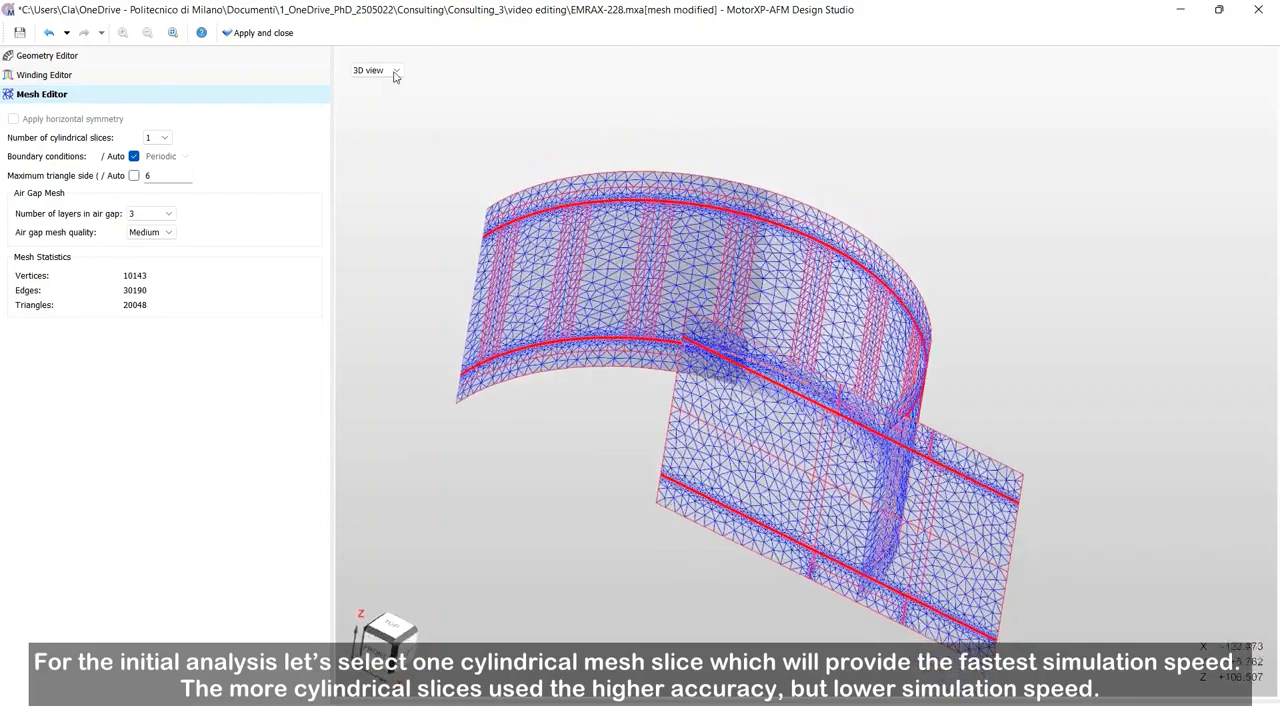
# Step: Switch back to flat view with material subdomains shown and display the radial mesh
pyautogui.click(391, 72)
pyautogui.click(391, 87)
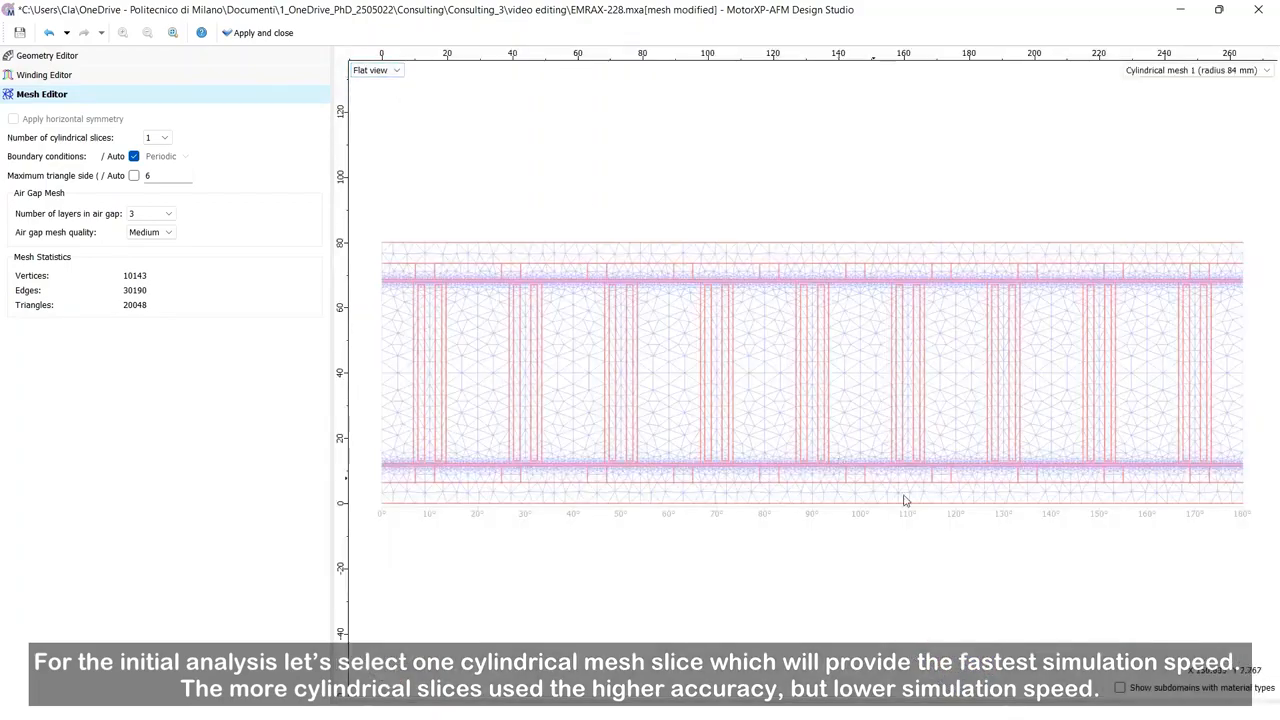
pyautogui.click(1120, 689)
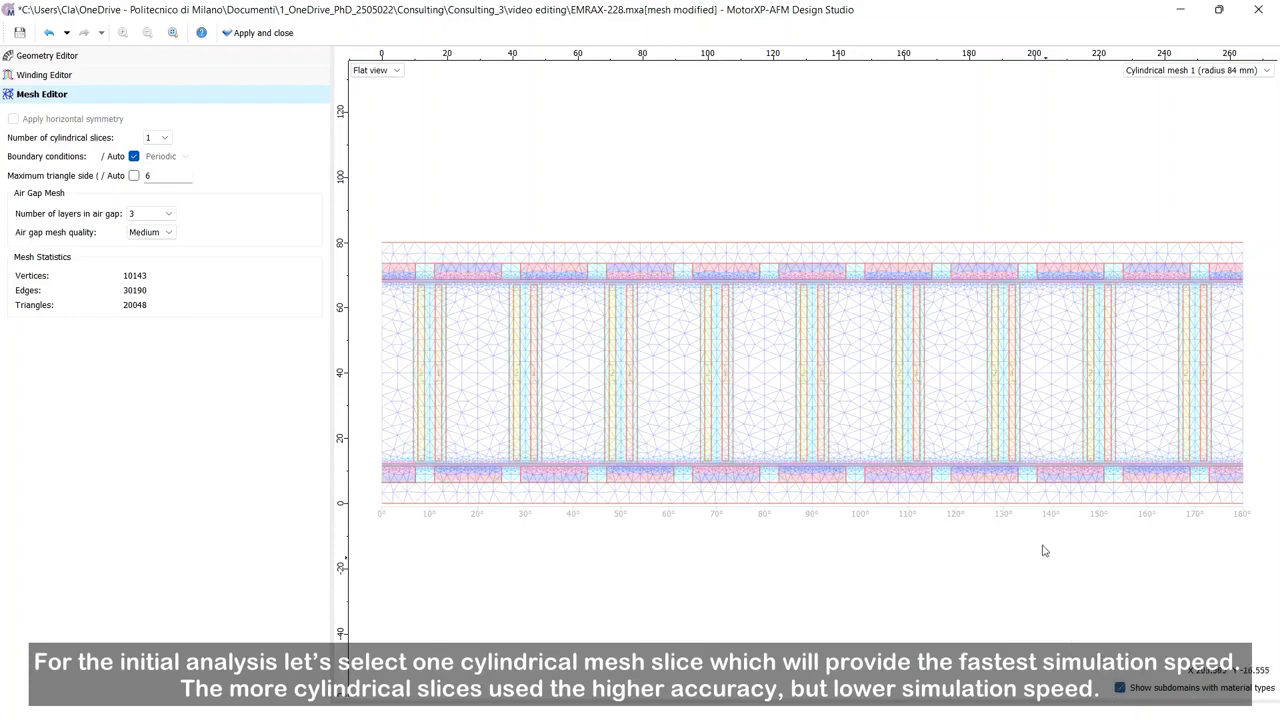
pyautogui.click(1199, 72)
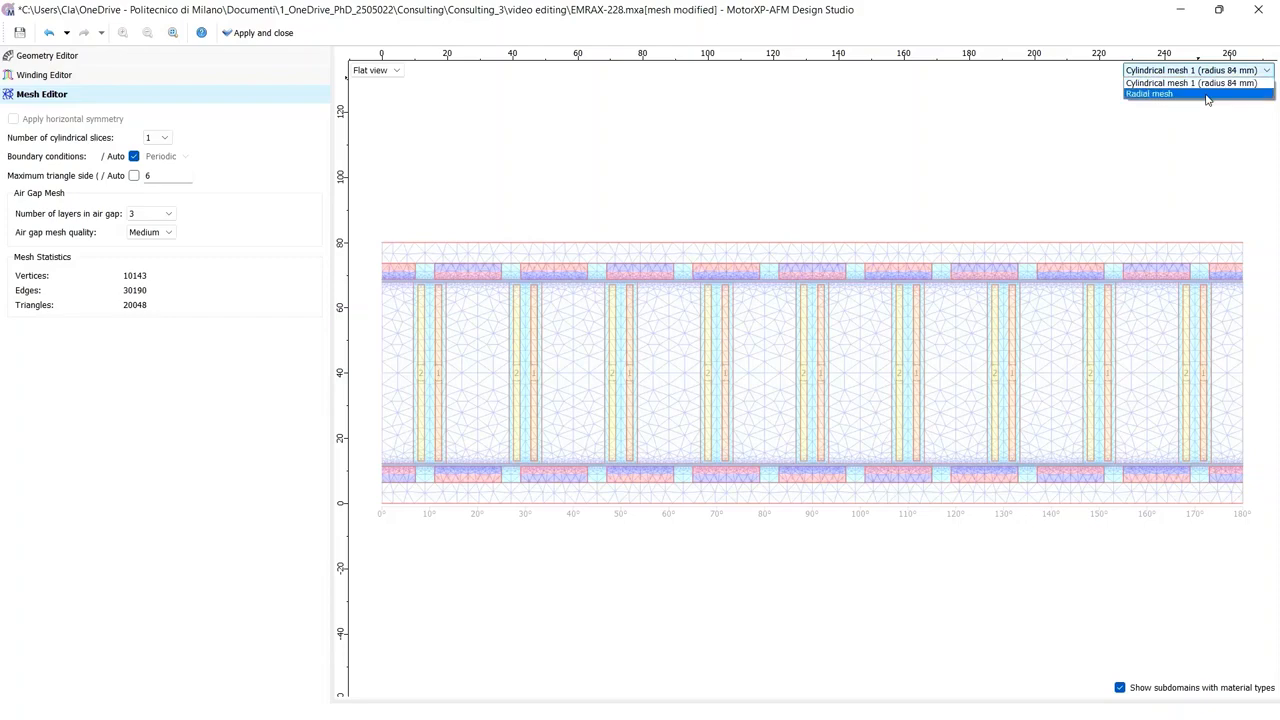
pyautogui.click(1150, 94)
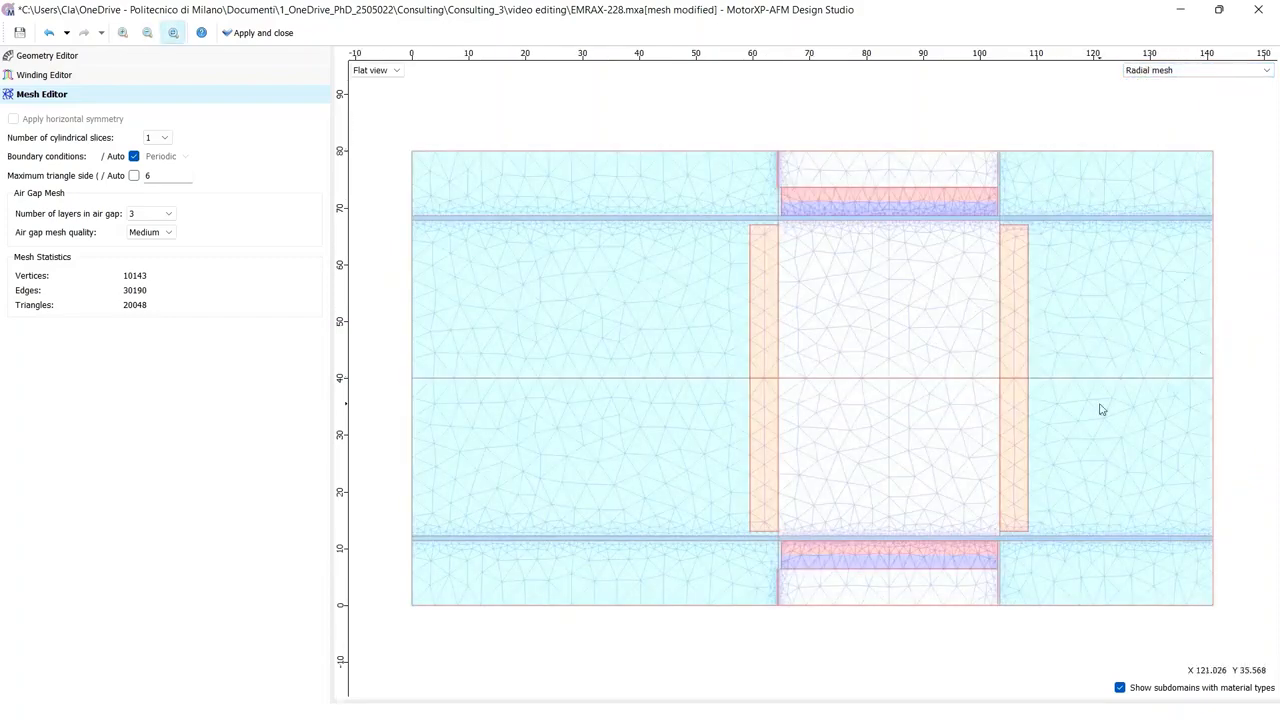
# Step: Save the project and apply and close the design studio
pyautogui.hotkey('ctrl', 's')
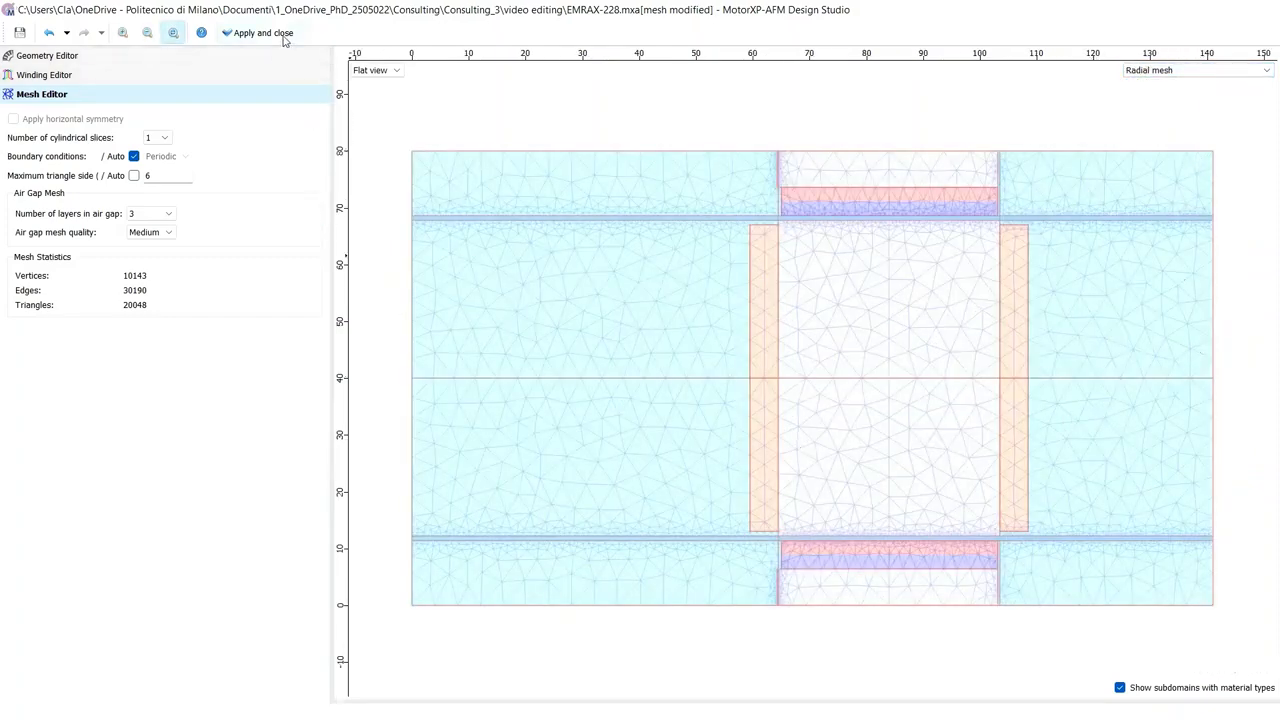
pyautogui.click(285, 38)
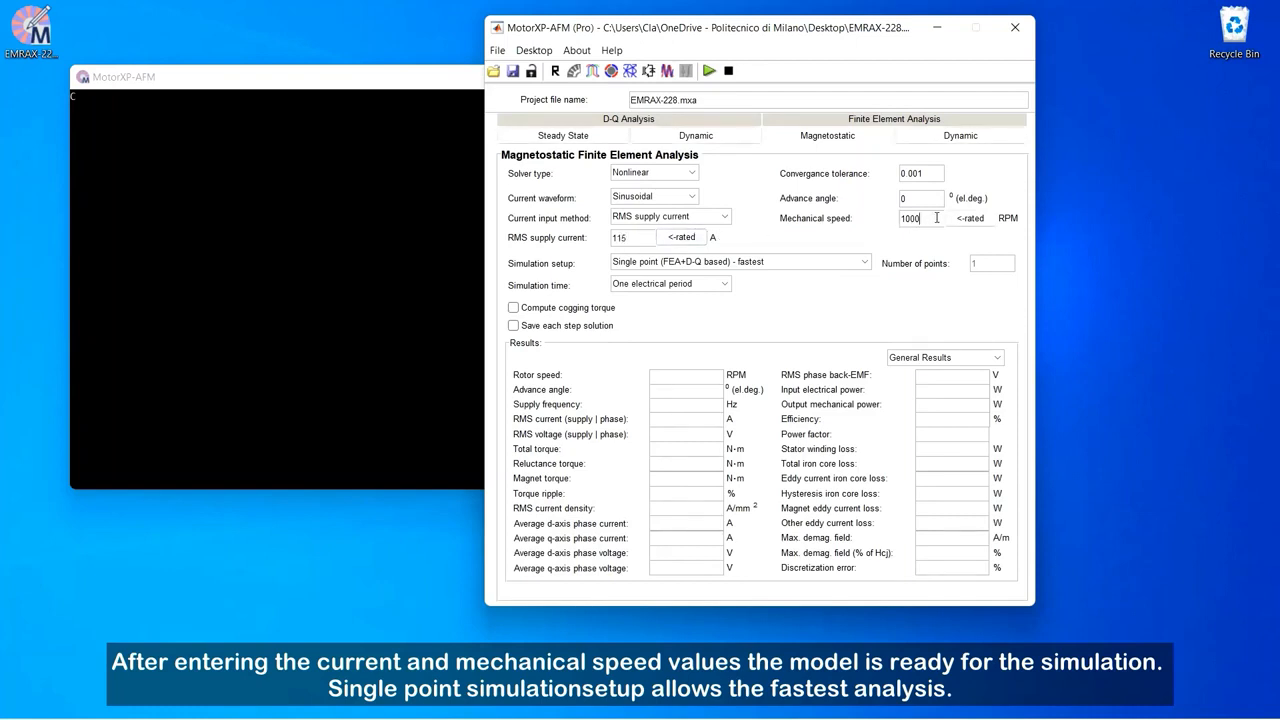
# Step: Set the mechanical speed to 5500 RPM and run the magnetostatic finite element simulation
pyautogui.moveTo(936, 217); pyautogui.dragTo(861, 219)
pyautogui.write('55')
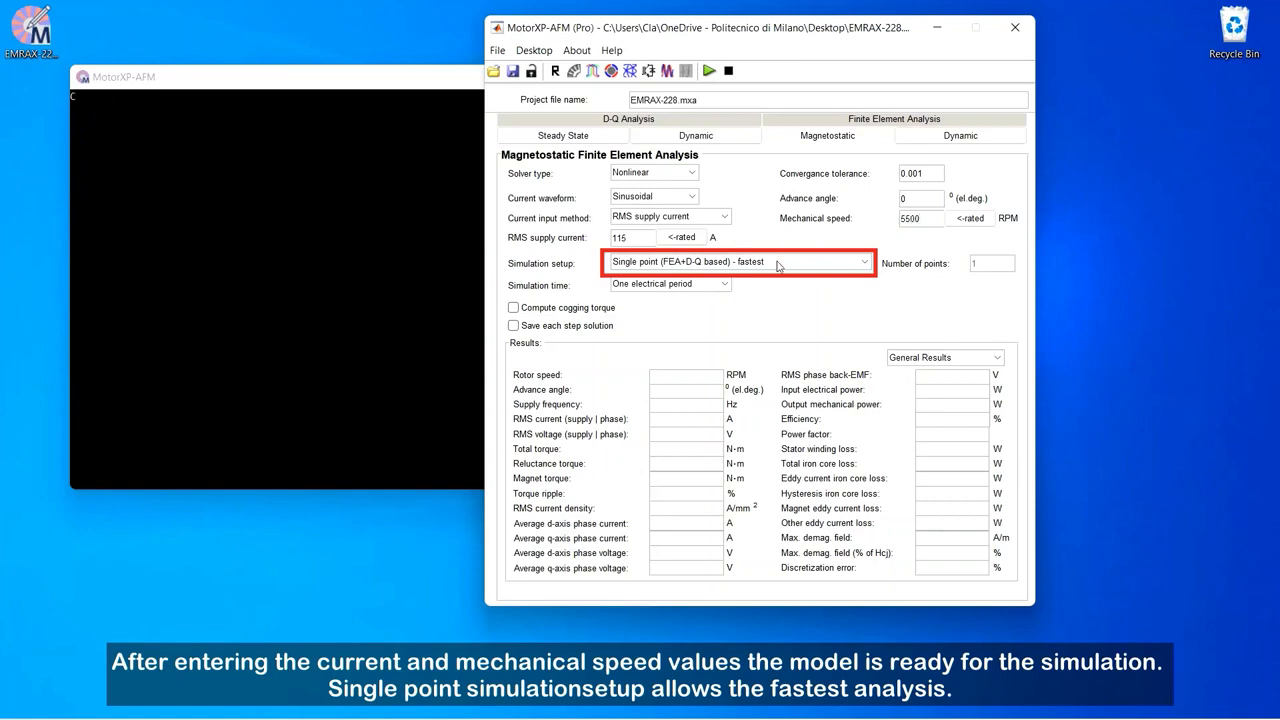
pyautogui.click(709, 71)
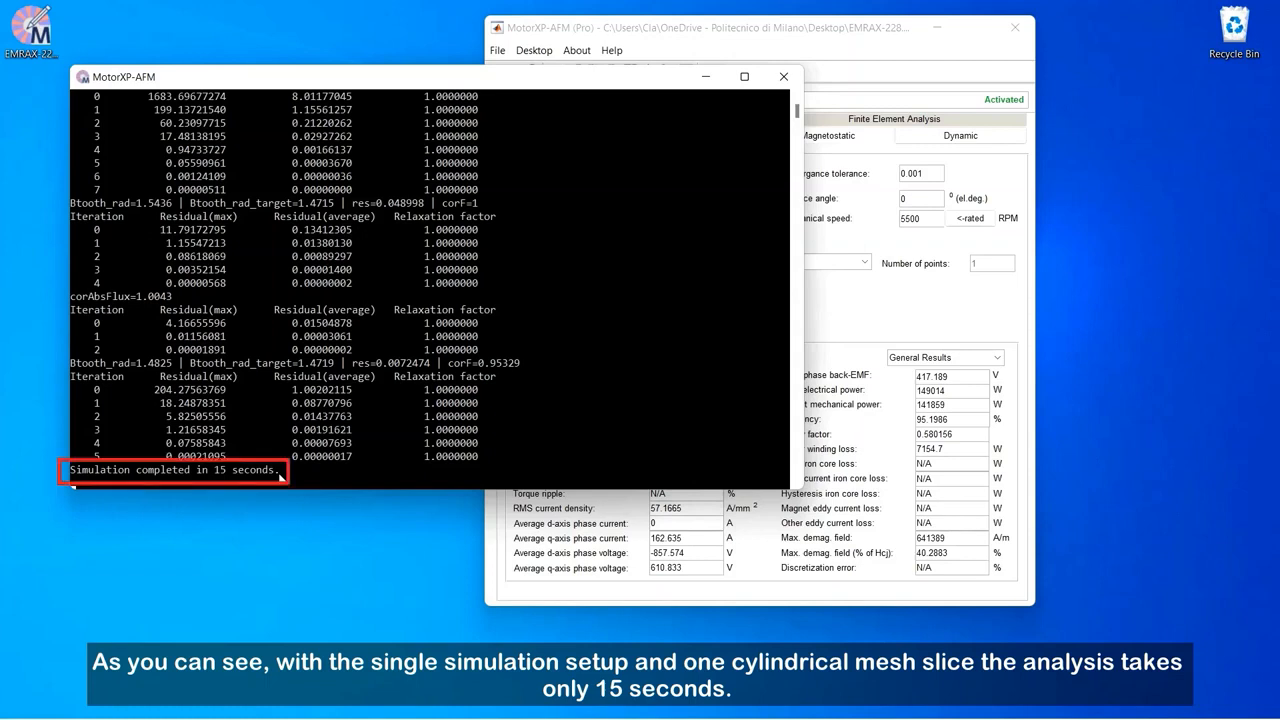
# Step: Return to the main window and unlock the project file so the mesh can be edited
pyautogui.click(672, 47)
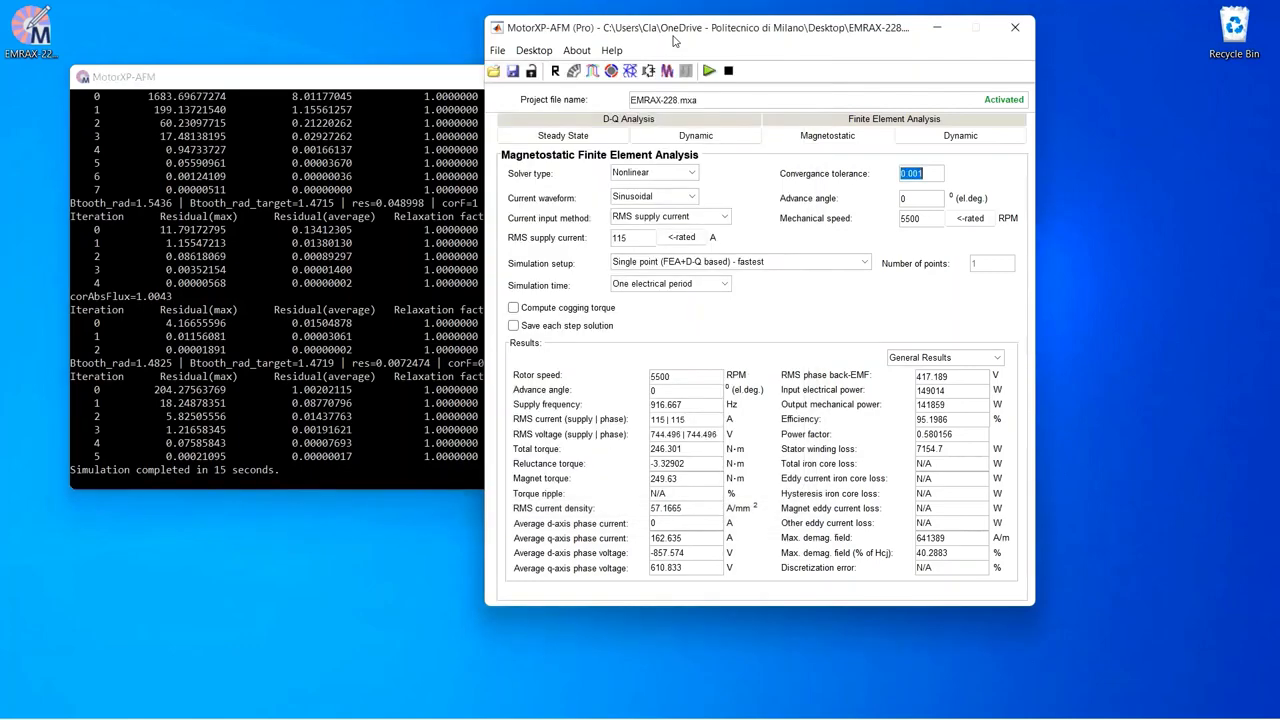
pyautogui.click(629, 71)
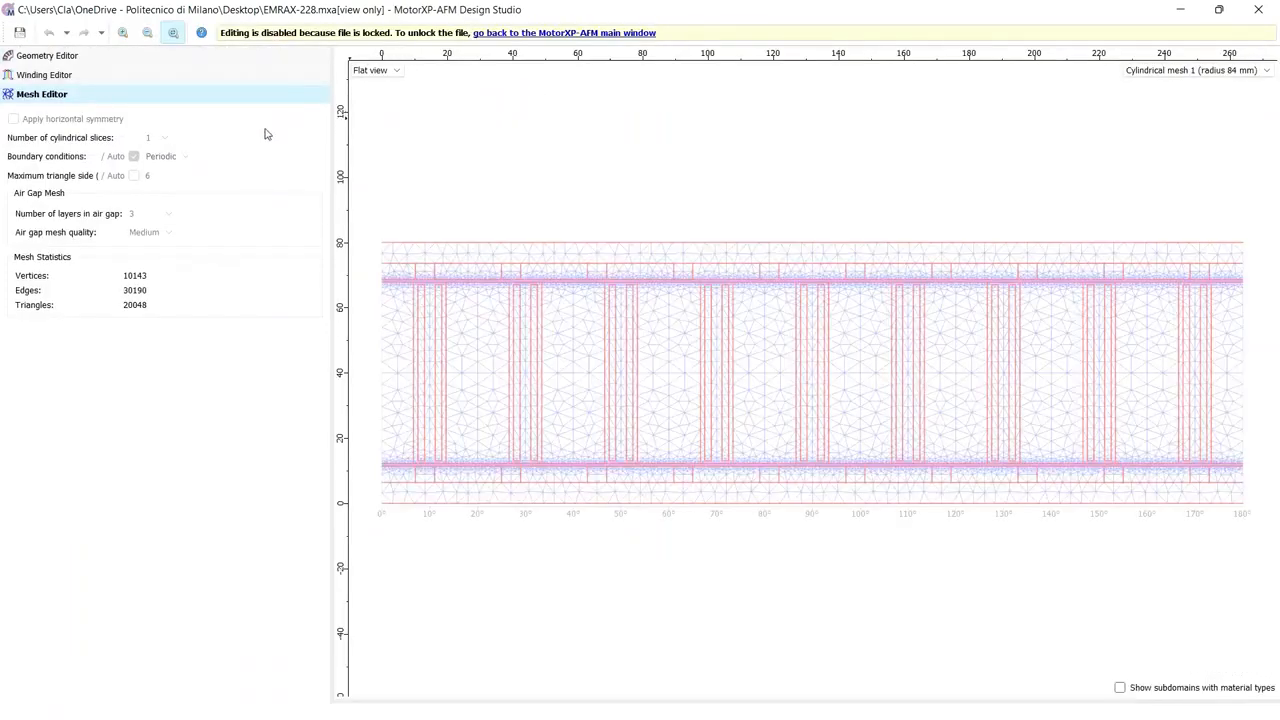
pyautogui.click(499, 33)
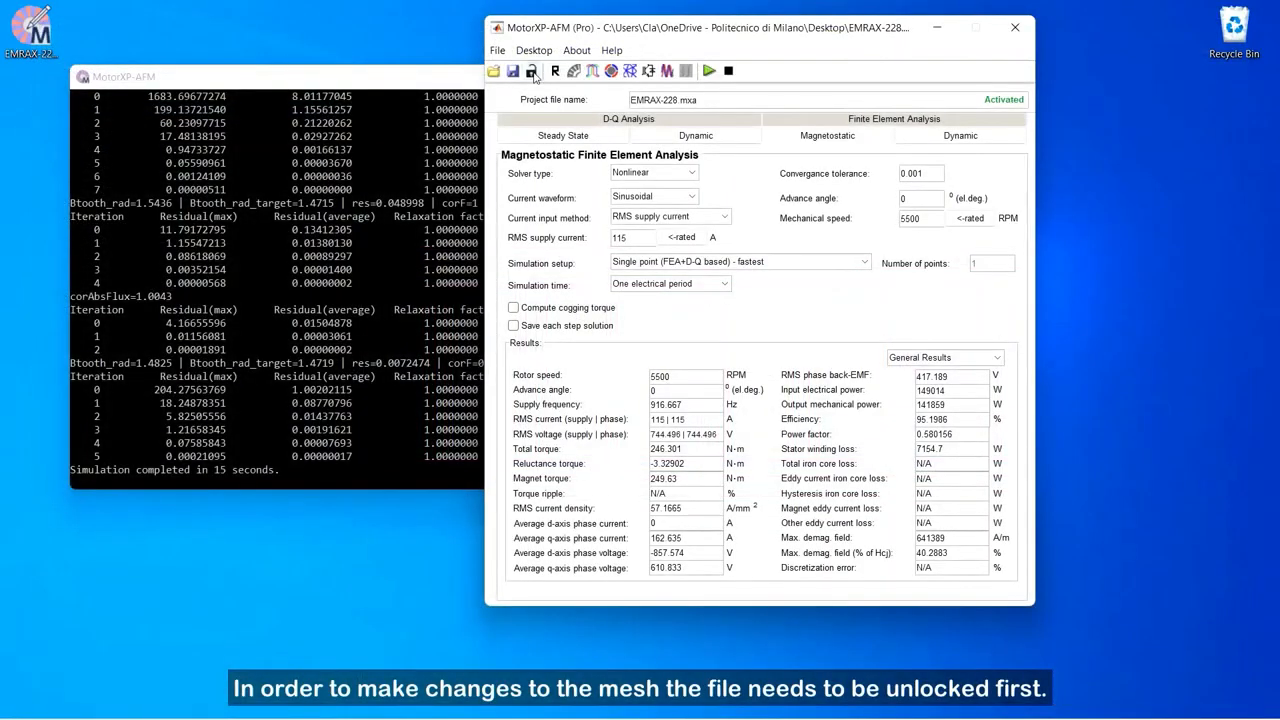
pyautogui.click(533, 77)
pyautogui.click(729, 286)
# Step: Reopen the Mesh Editor in 3D view and set the number of cylindrical slices to 3
pyautogui.click(632, 77)
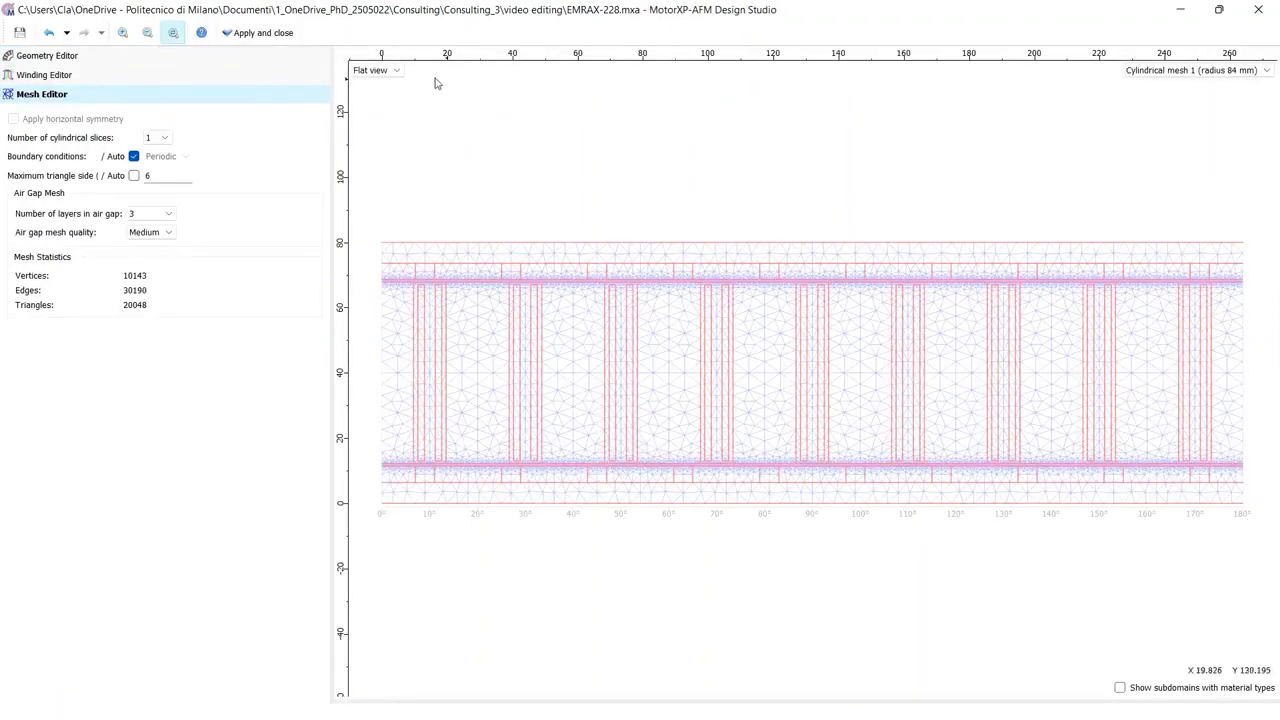
pyautogui.click(394, 73)
pyautogui.click(388, 93)
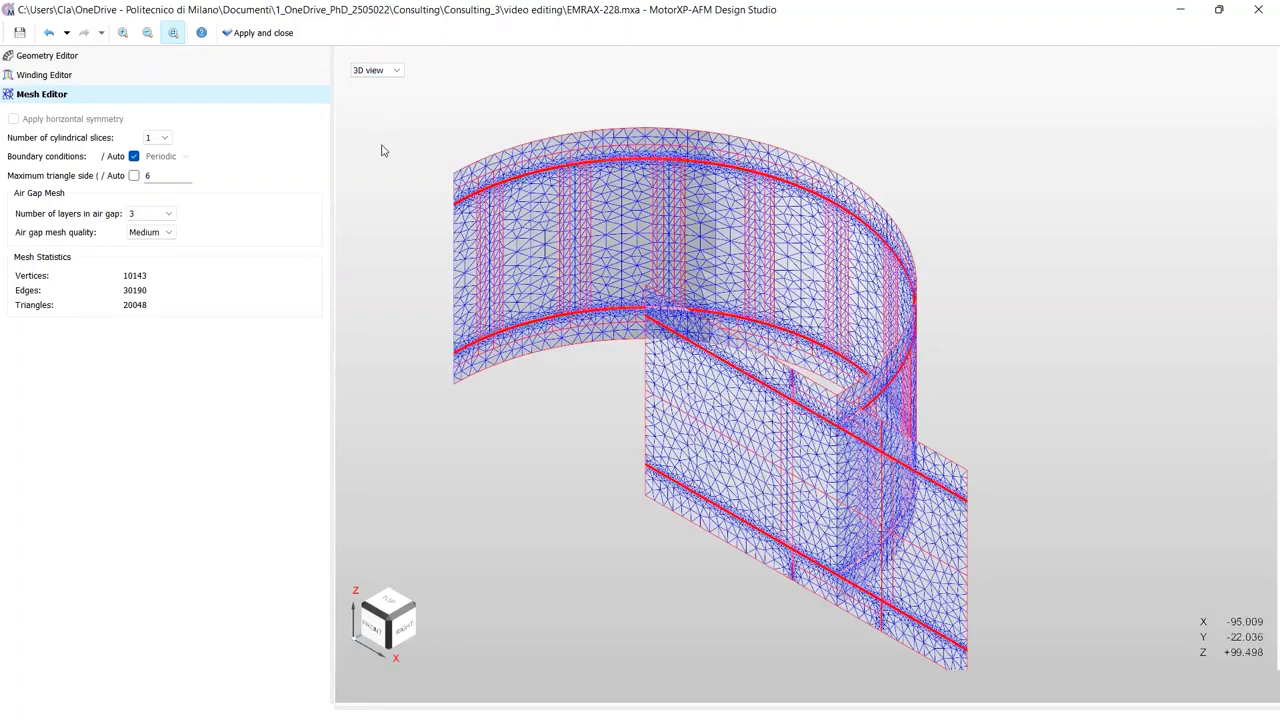
pyautogui.click(166, 141)
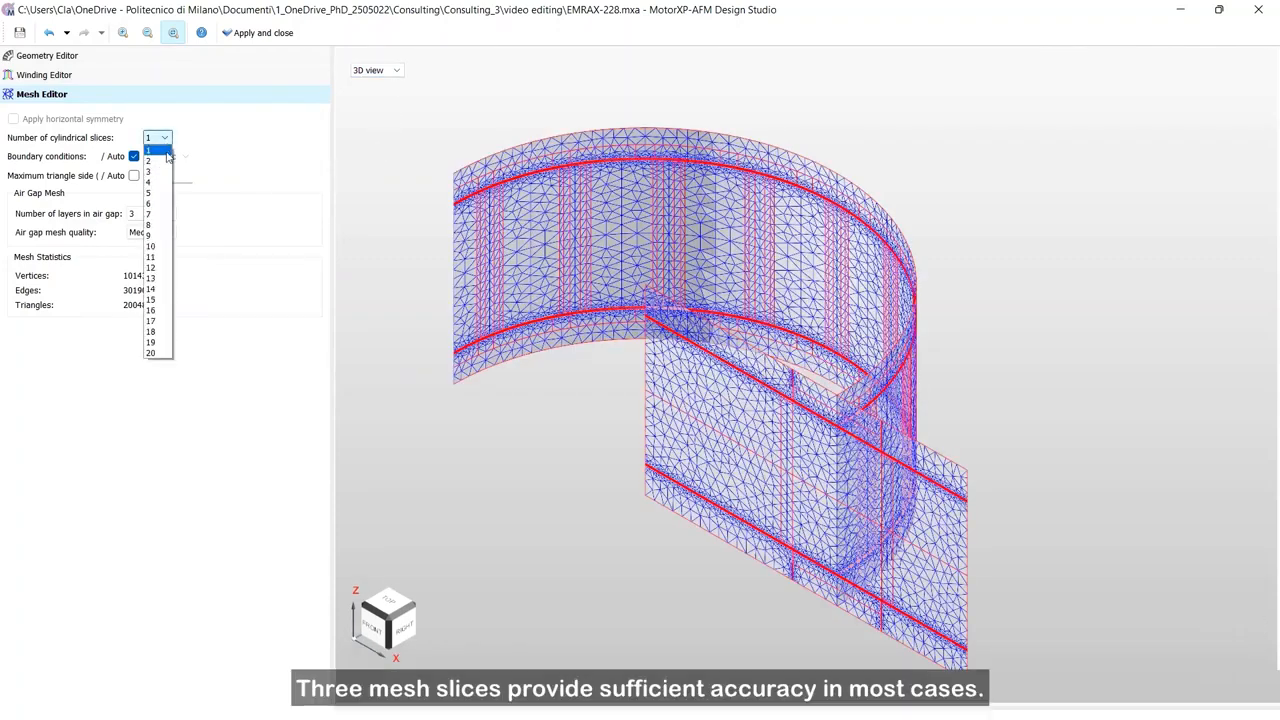
pyautogui.click(165, 174)
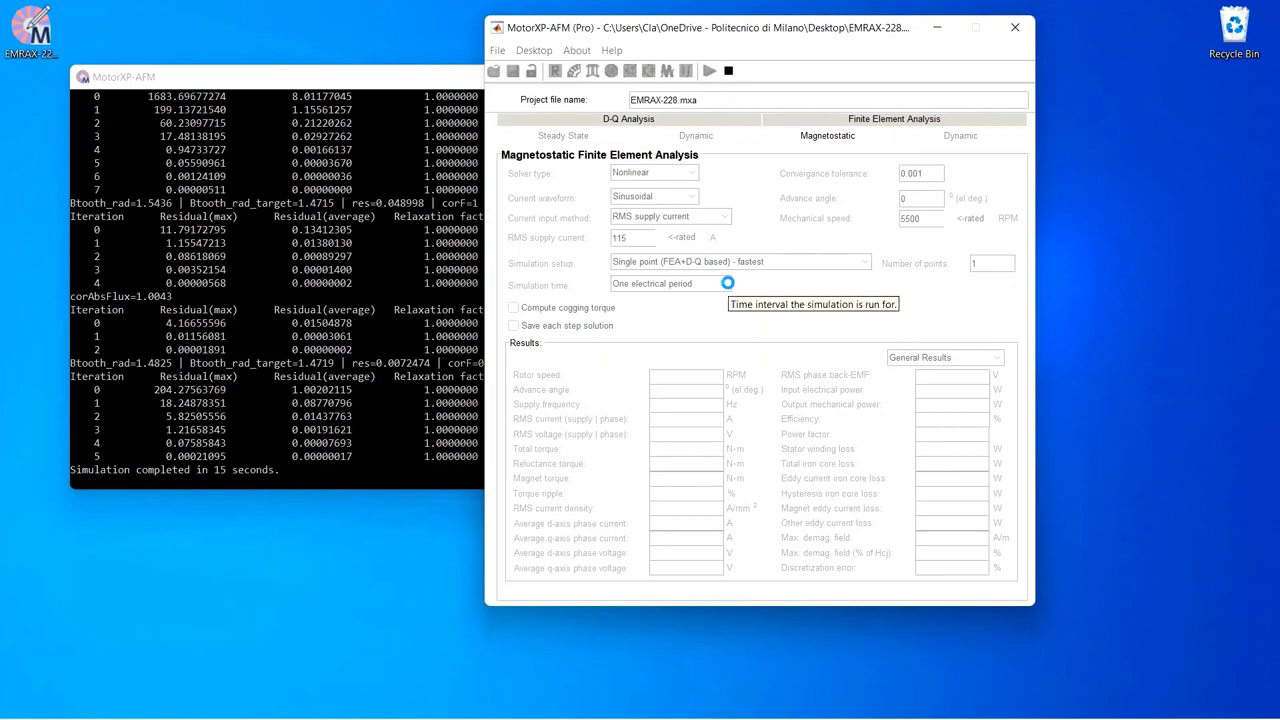
# Step: Set the simulation setup to Multiple points (4 points per cogging) - medium accuracy
pyautogui.click(723, 285)
pyautogui.click(723, 285)
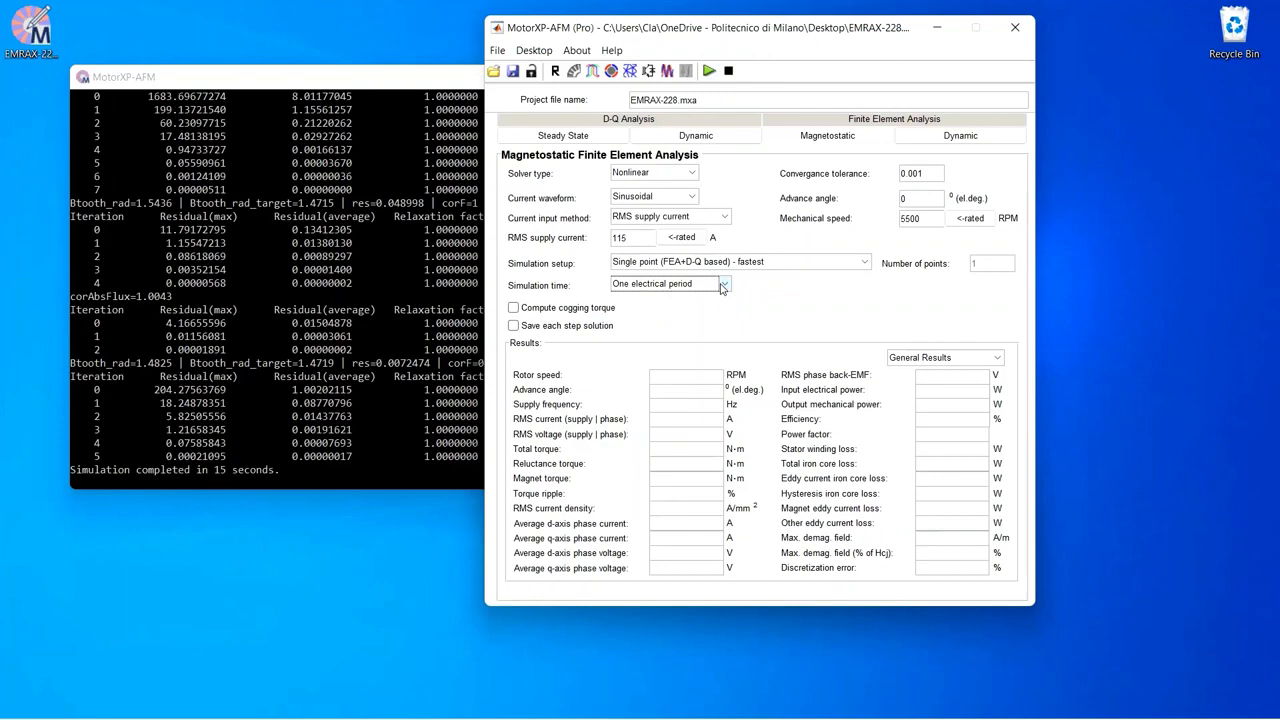
pyautogui.click(795, 271)
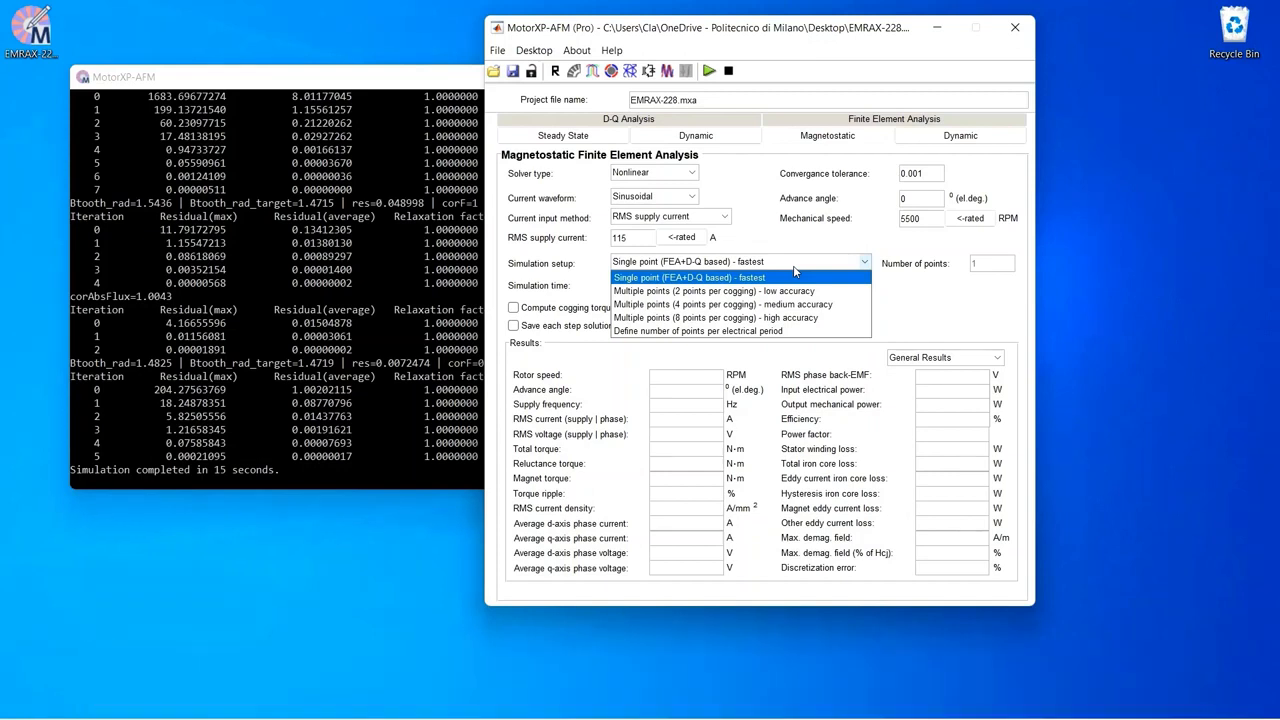
pyautogui.click(797, 304)
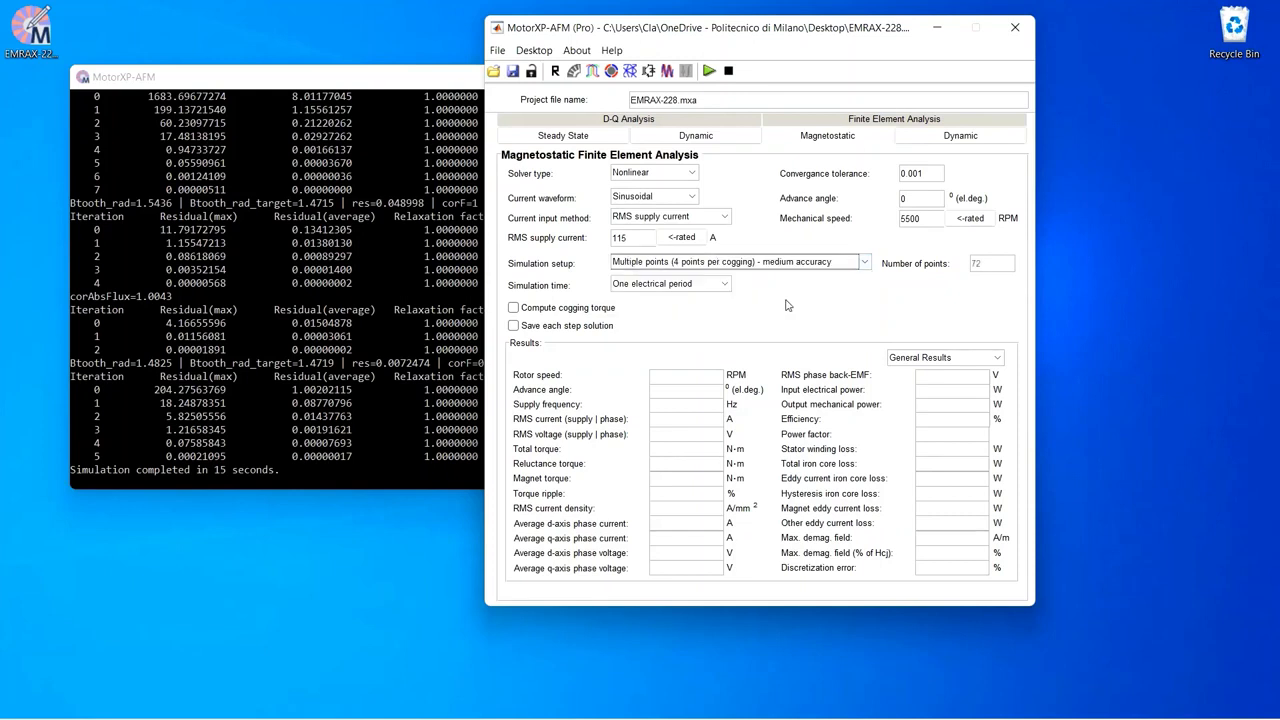
# Step: Enable saving each step solution and run the magnetostatic simulation again
pyautogui.click(599, 328)
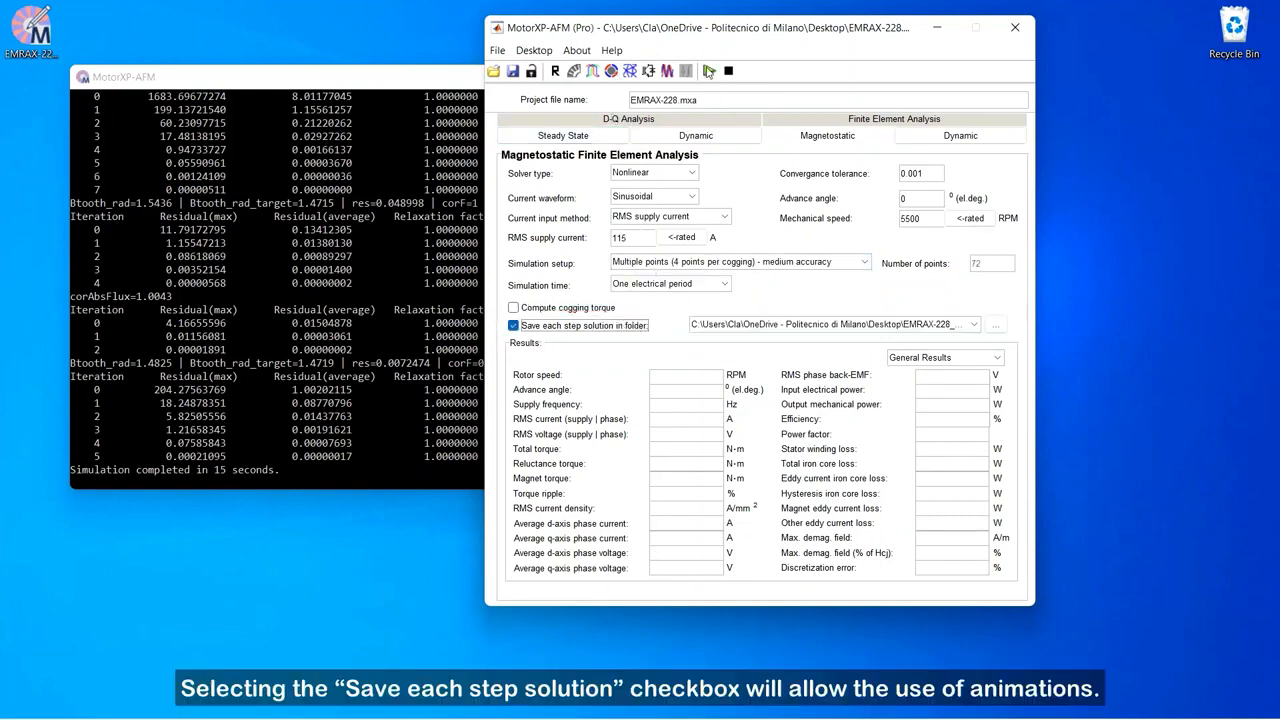
pyautogui.click(708, 72)
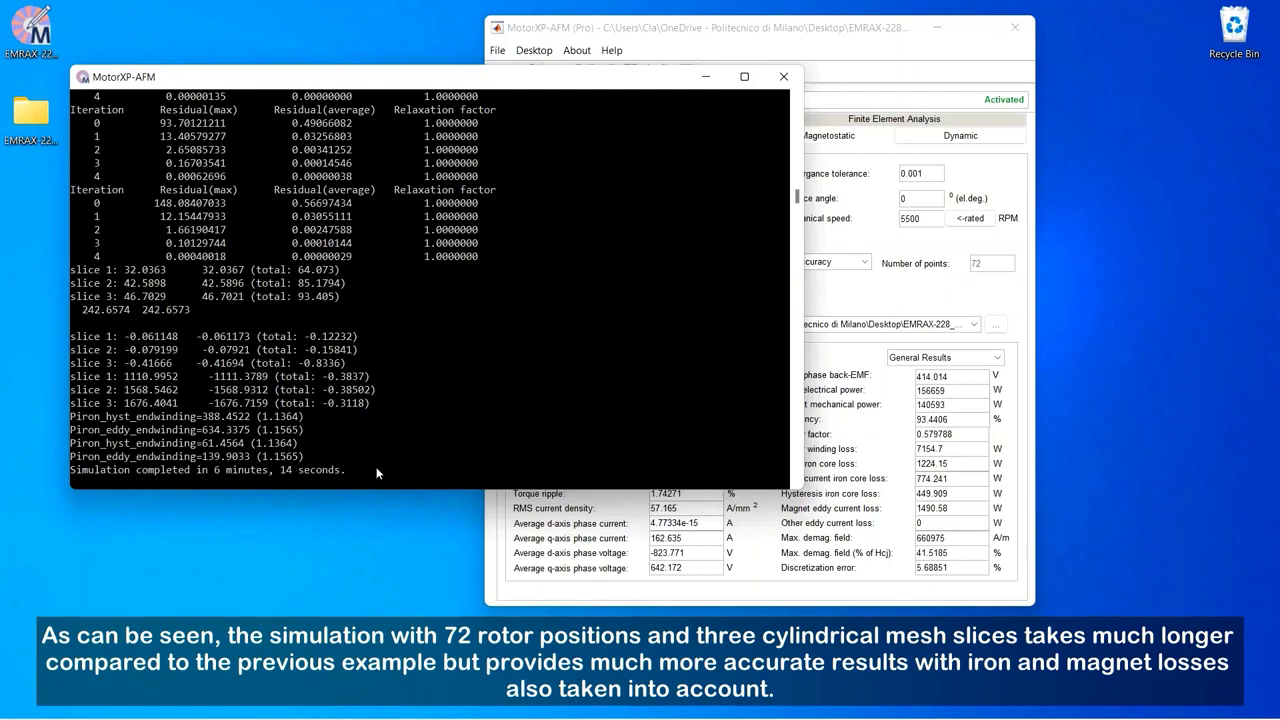
pyautogui.click(705, 42)
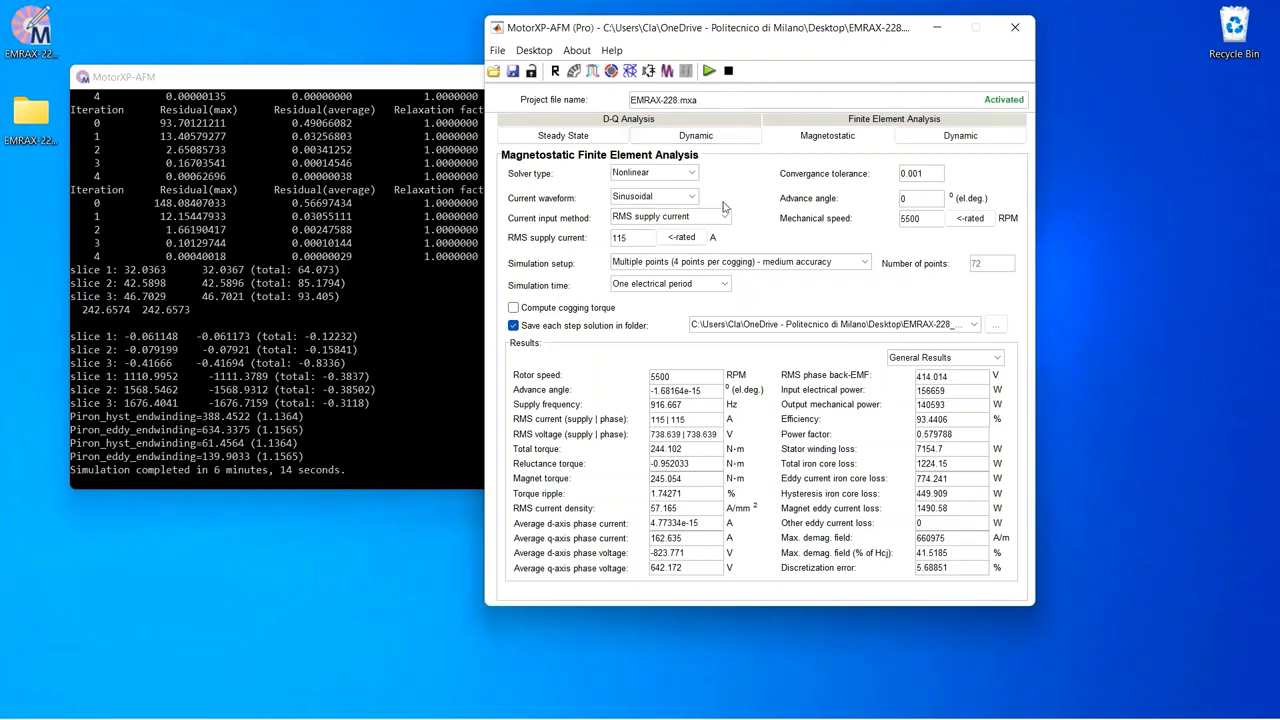
# Step: Review the machine constants and flux density levels among the simulation results
pyautogui.click(923, 358)
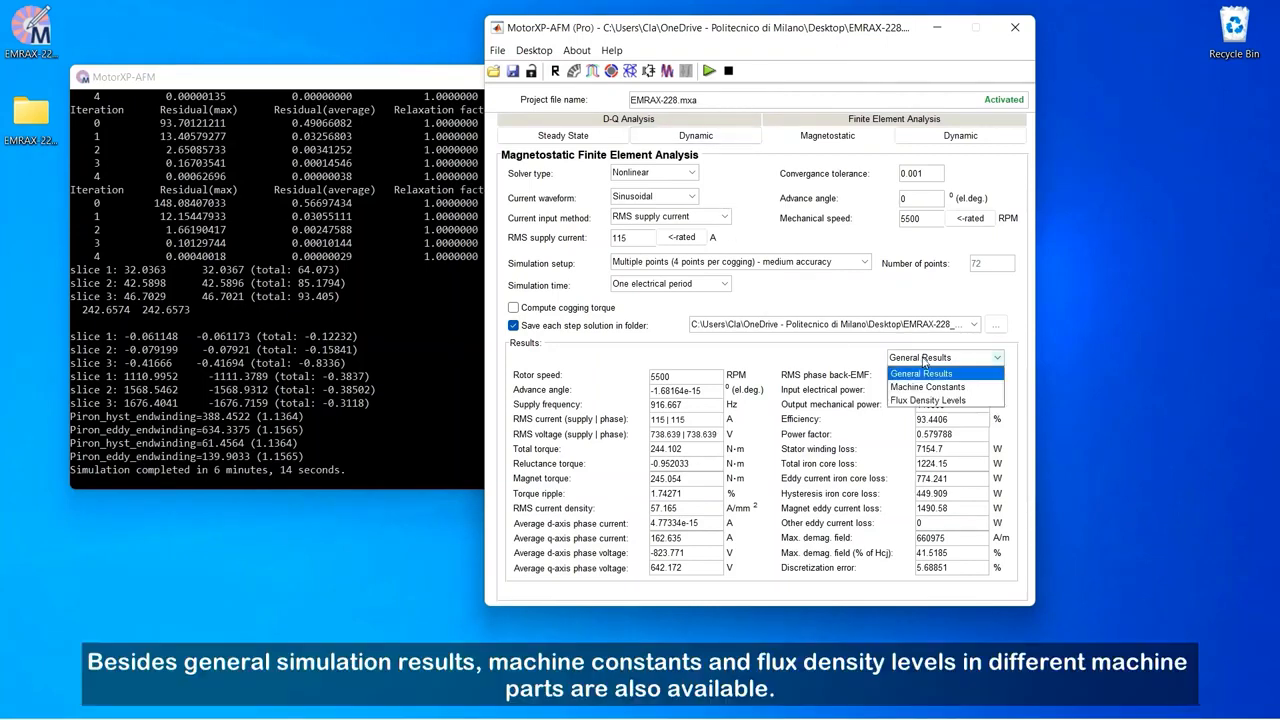
pyautogui.click(924, 391)
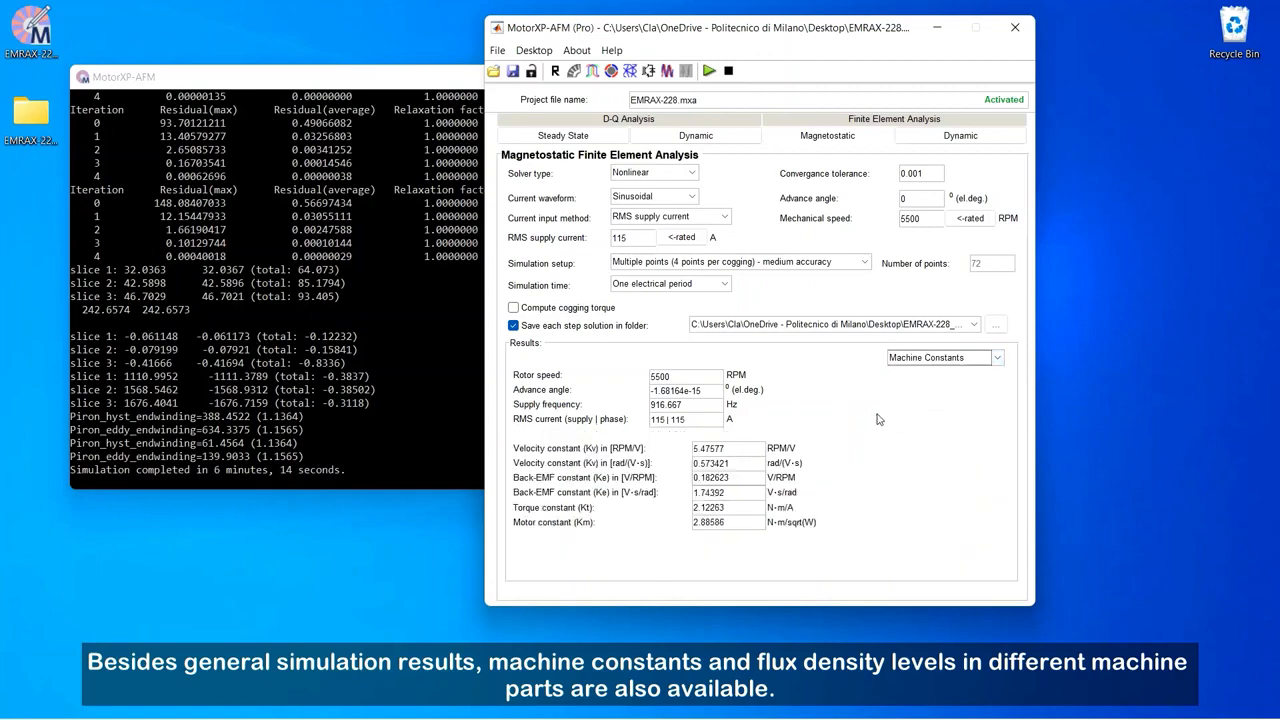
pyautogui.click(943, 360)
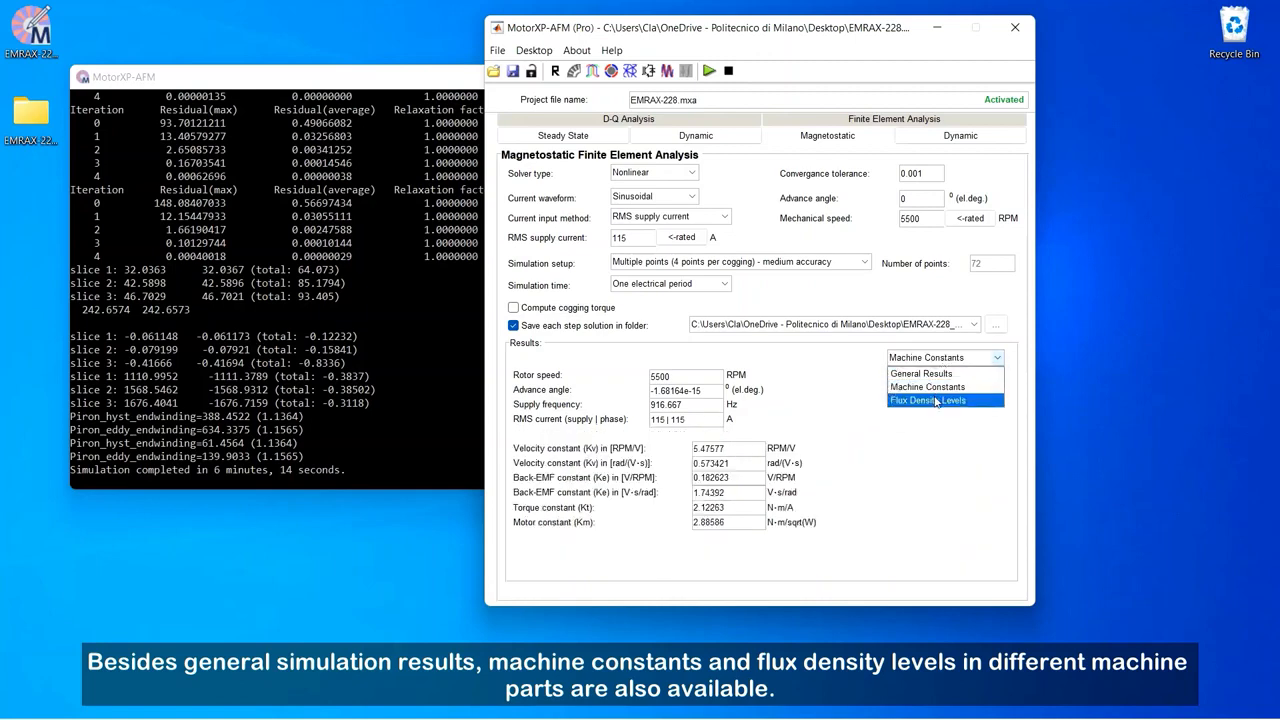
pyautogui.click(936, 401)
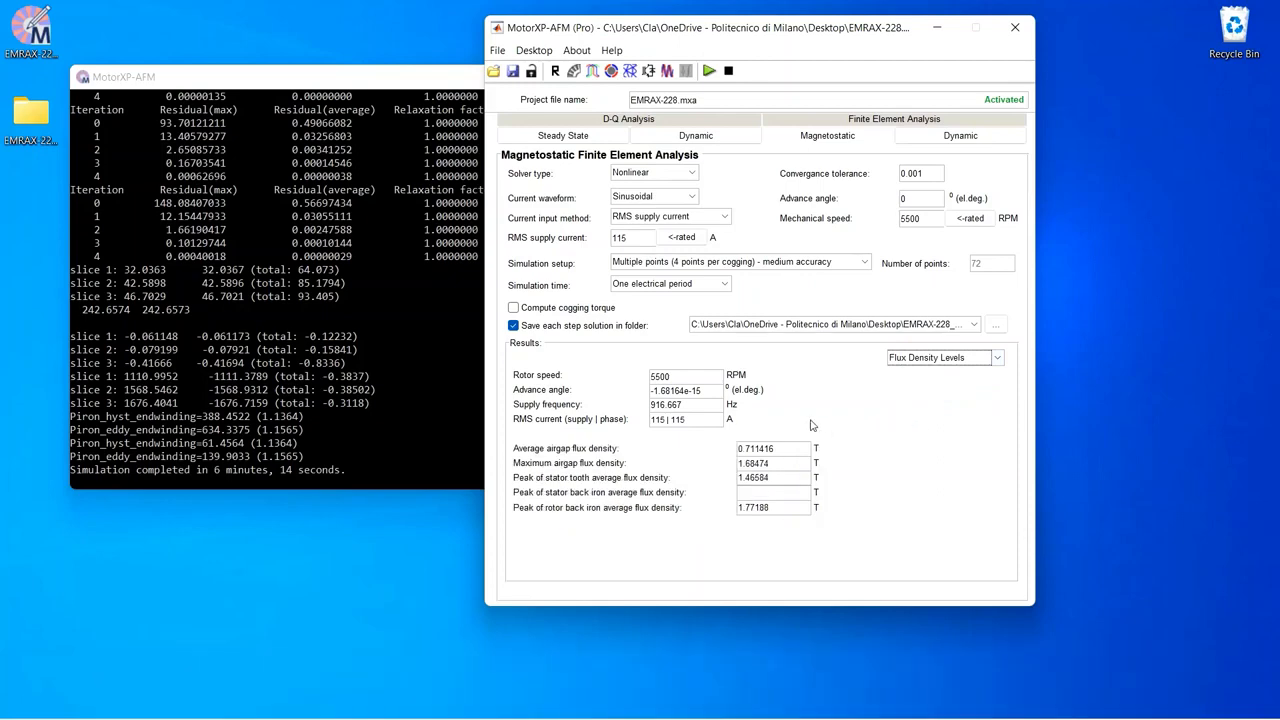
# Step: Open the plot wizard and plot the three phase back-EMF waveforms BackEMFa, BackEMFb and BackEMFc versus time
pyautogui.click(667, 71)
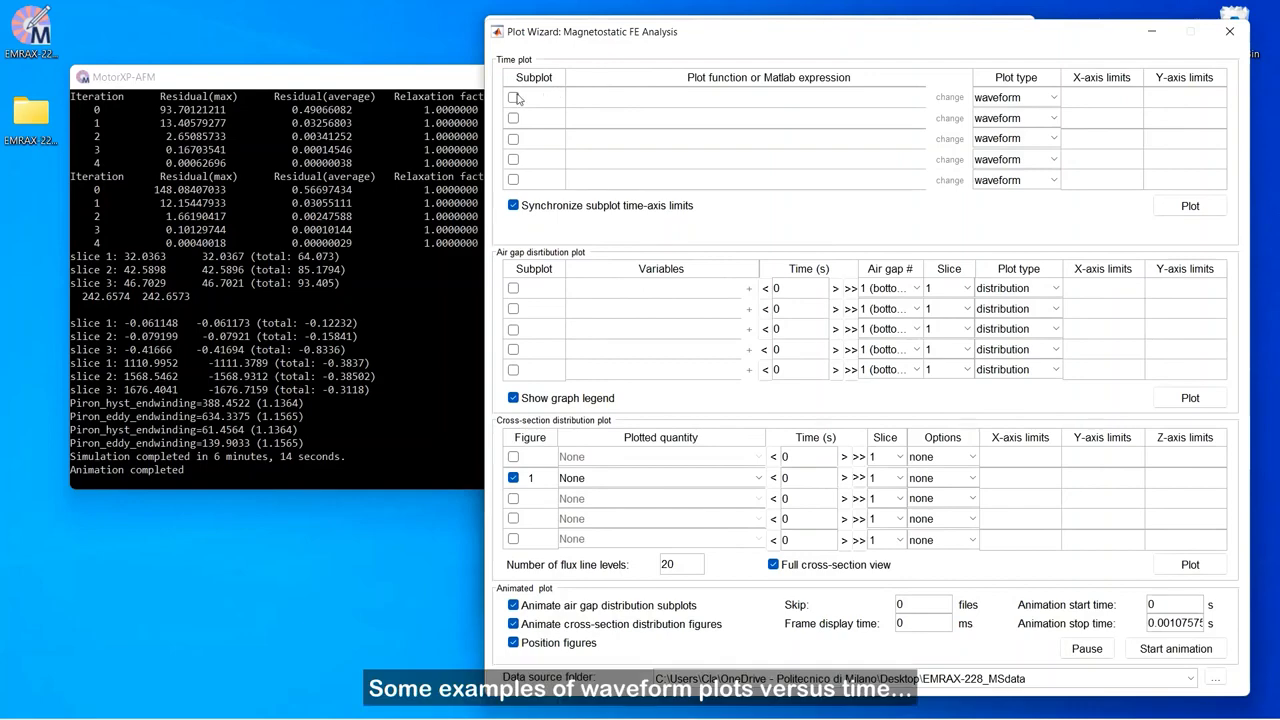
pyautogui.click(514, 97)
pyautogui.click(945, 98)
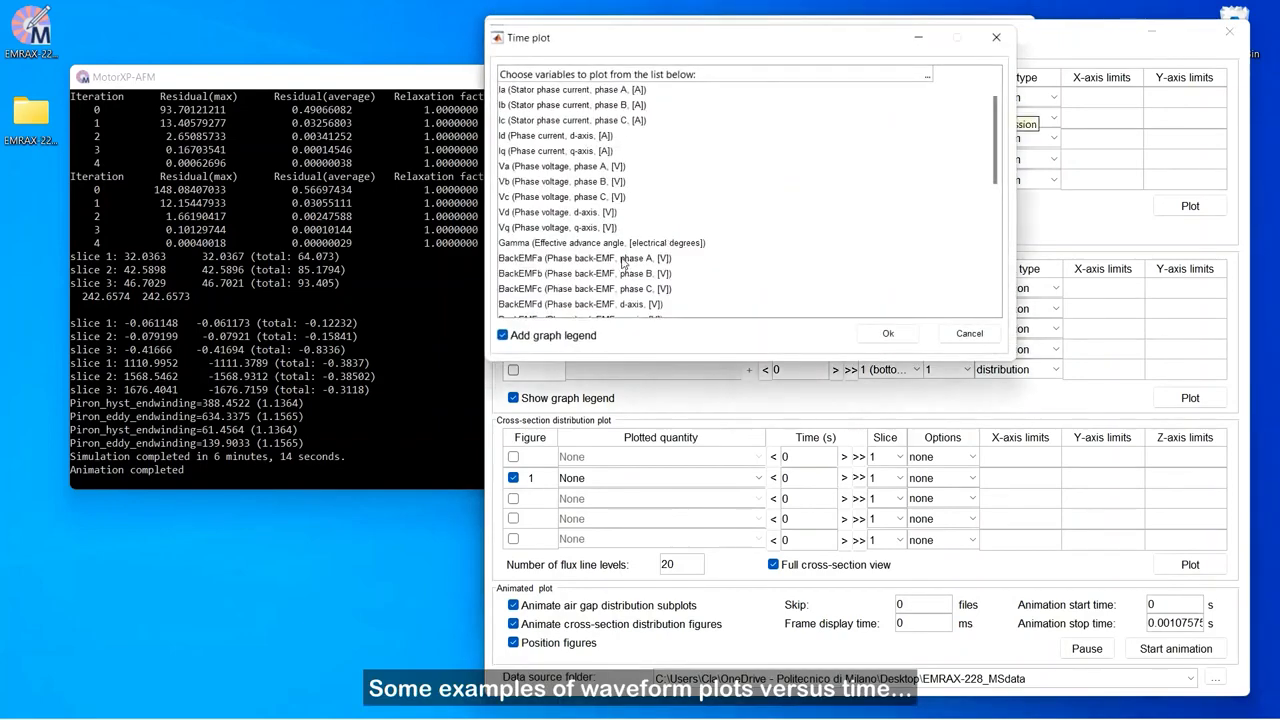
pyautogui.moveTo(622, 262); pyautogui.dragTo(622, 290)
pyautogui.click(888, 333)
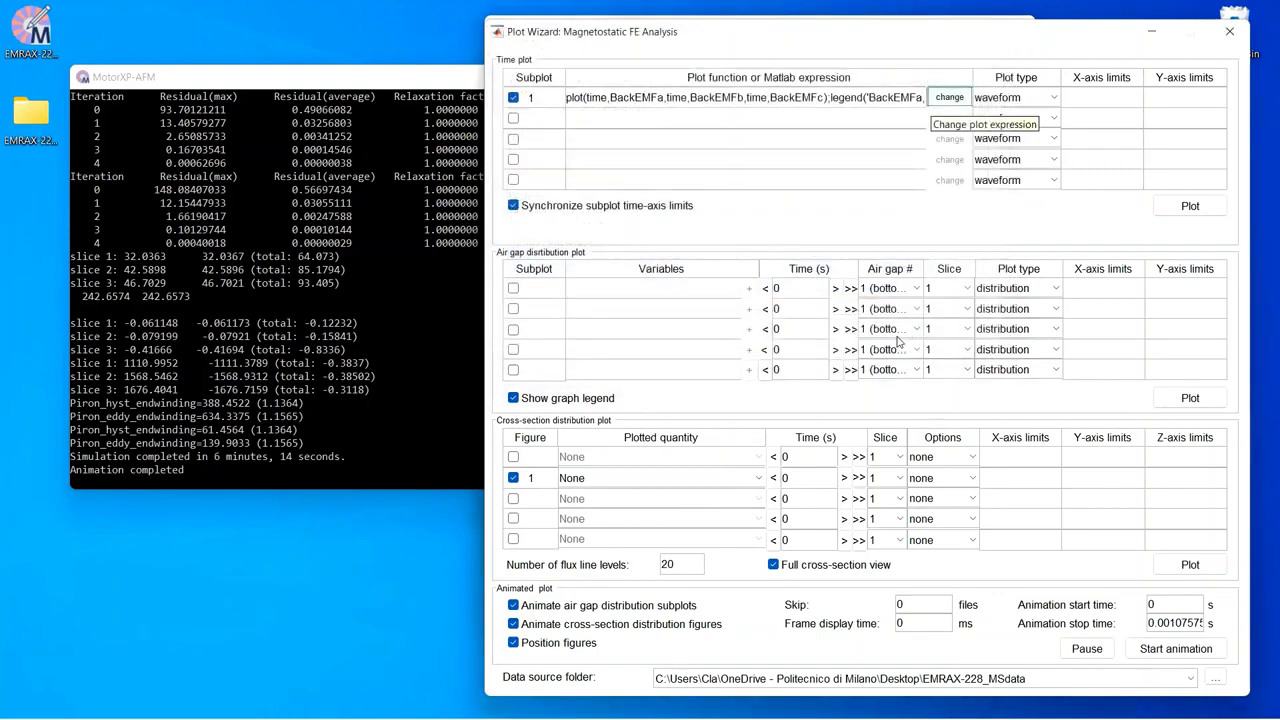
pyautogui.click(1188, 206)
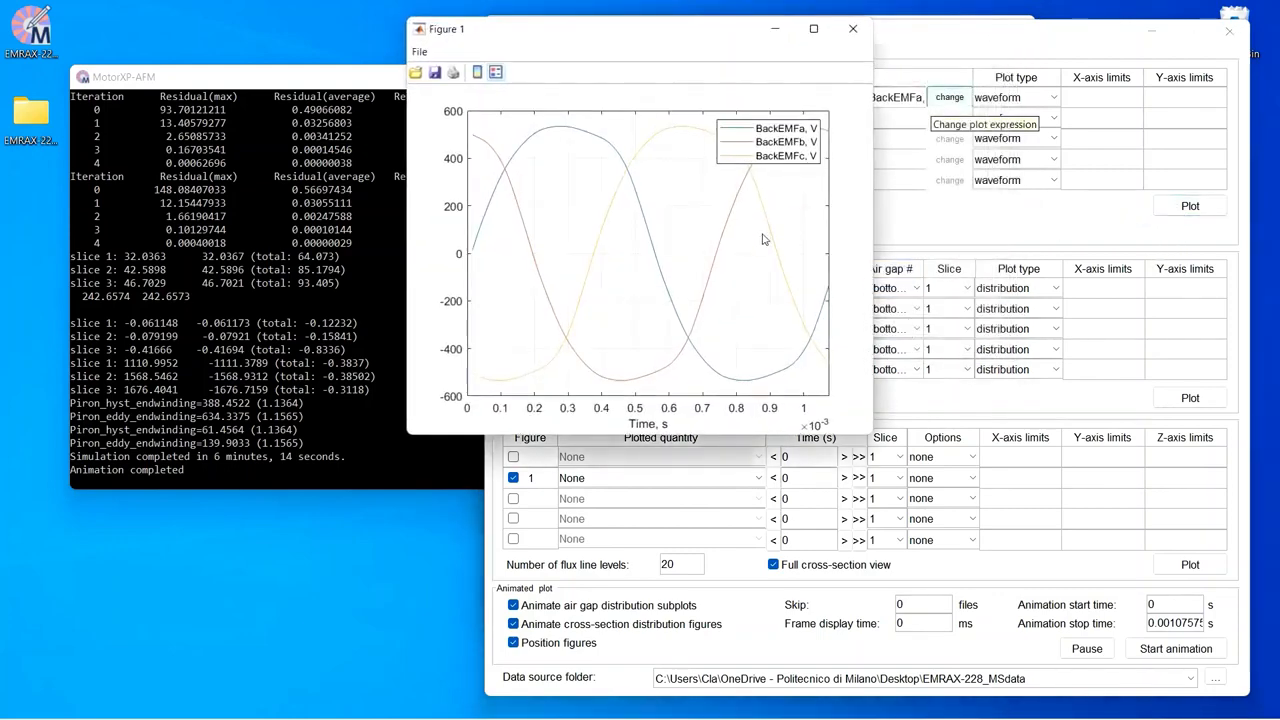
pyautogui.click(813, 28)
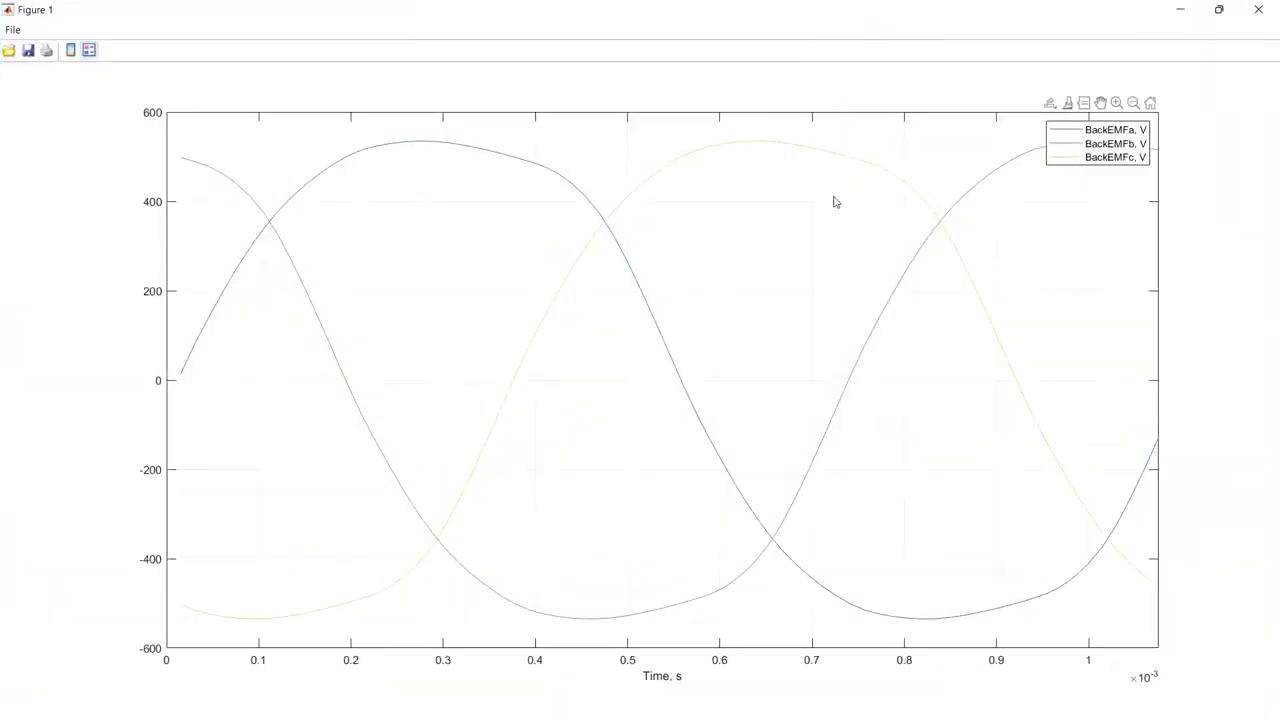
pyautogui.click(1258, 9)
# Step: Plot the Maxwell stress tensor torque Torque_maxwell versus time in the second time subplot instead
pyautogui.click(513, 97)
pyautogui.click(513, 118)
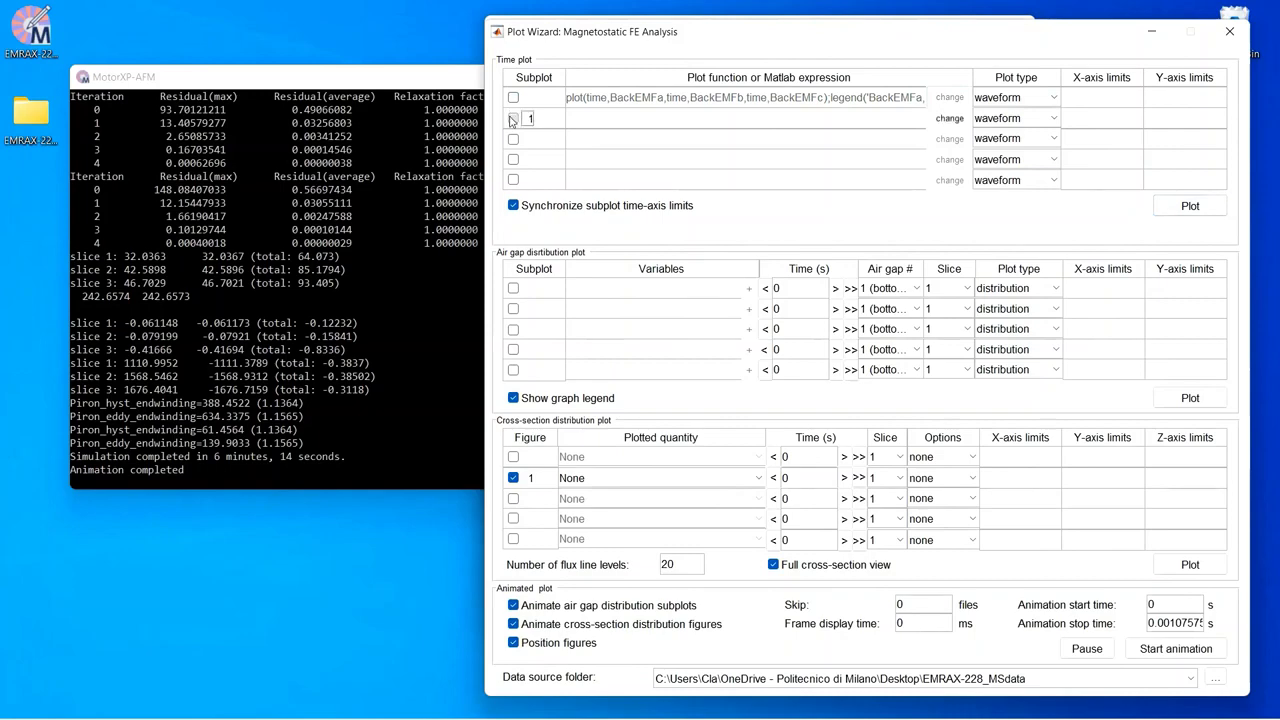
pyautogui.click(950, 118)
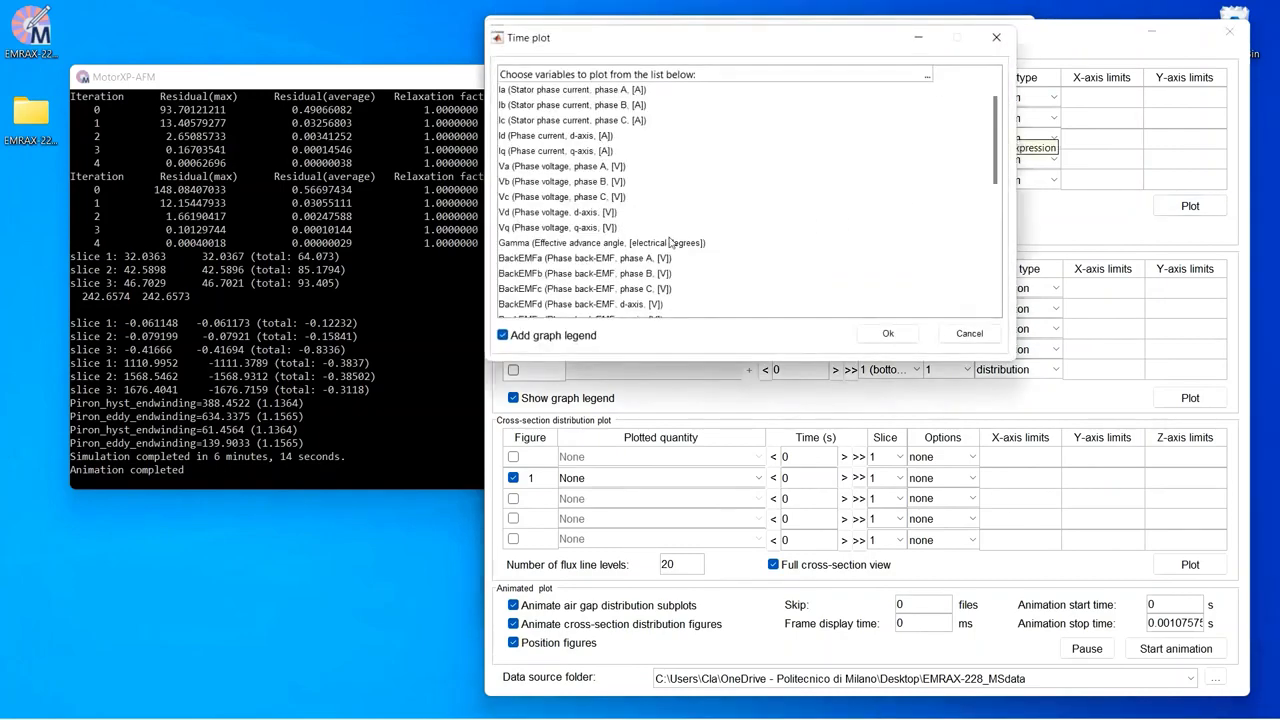
pyautogui.scroll(-3, 620, 242)
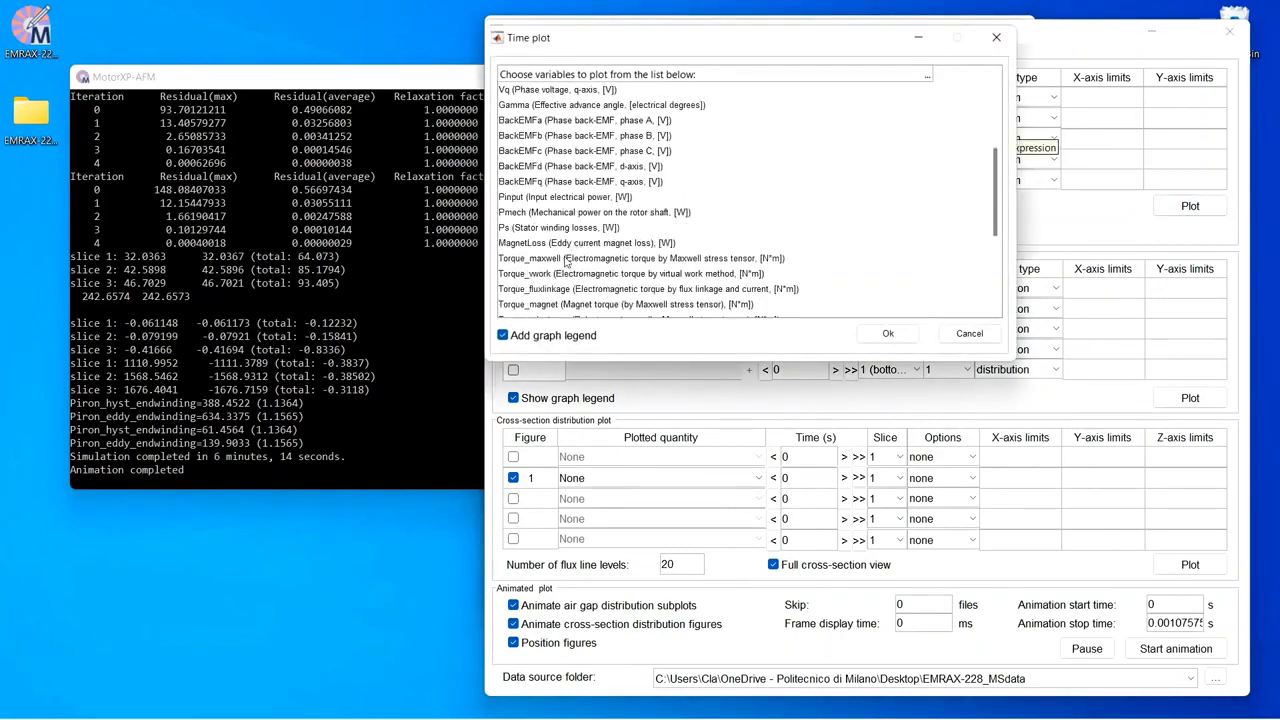
pyautogui.click(566, 259)
pyautogui.click(886, 333)
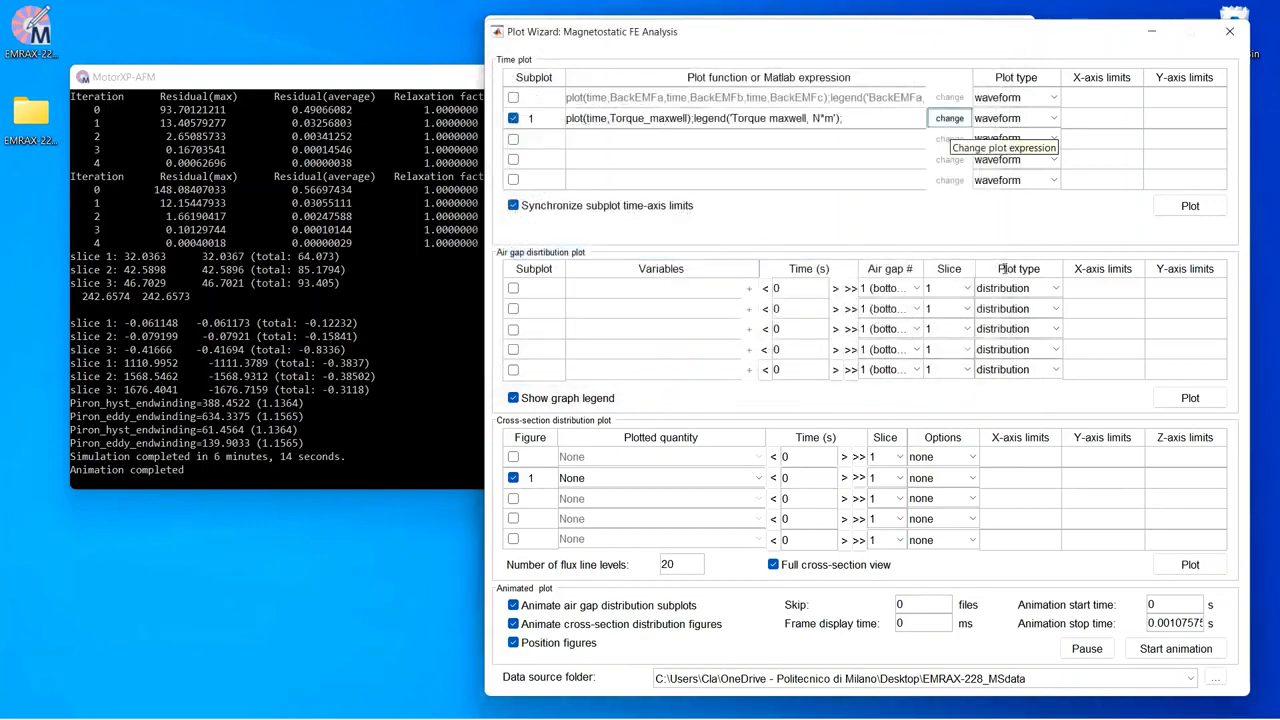
pyautogui.click(1189, 205)
pyautogui.click(811, 27)
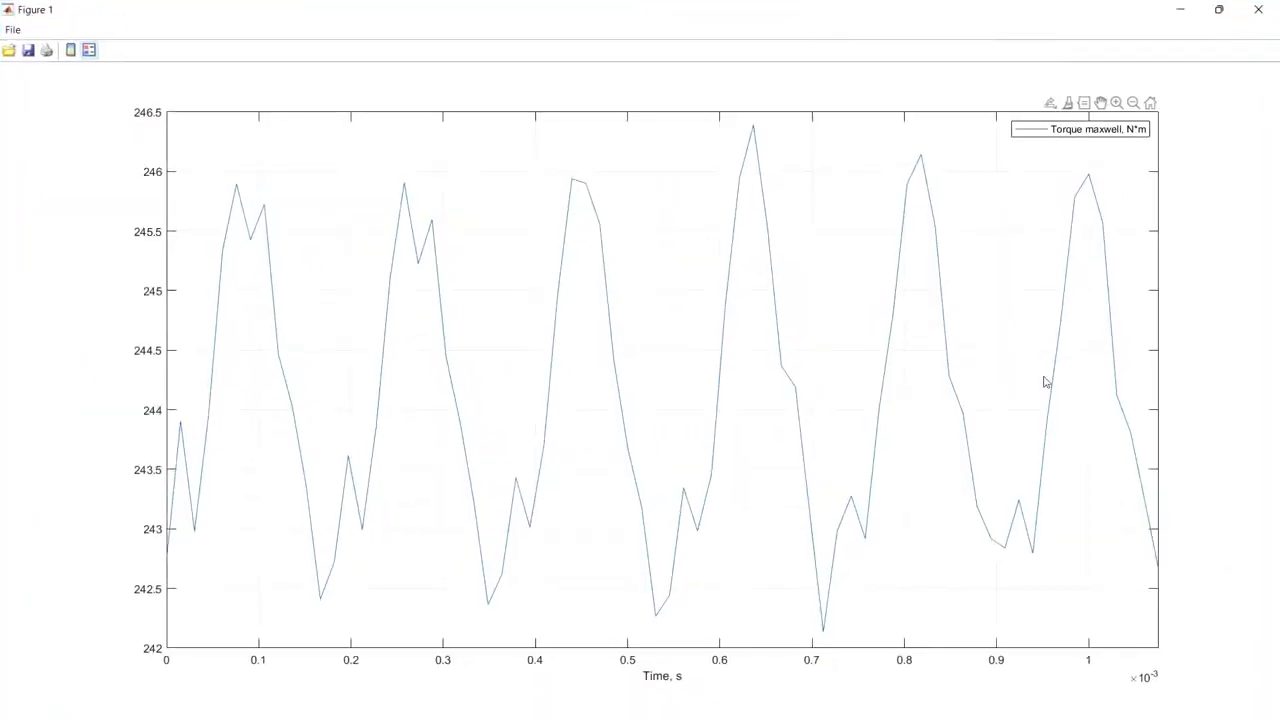
pyautogui.click(1258, 10)
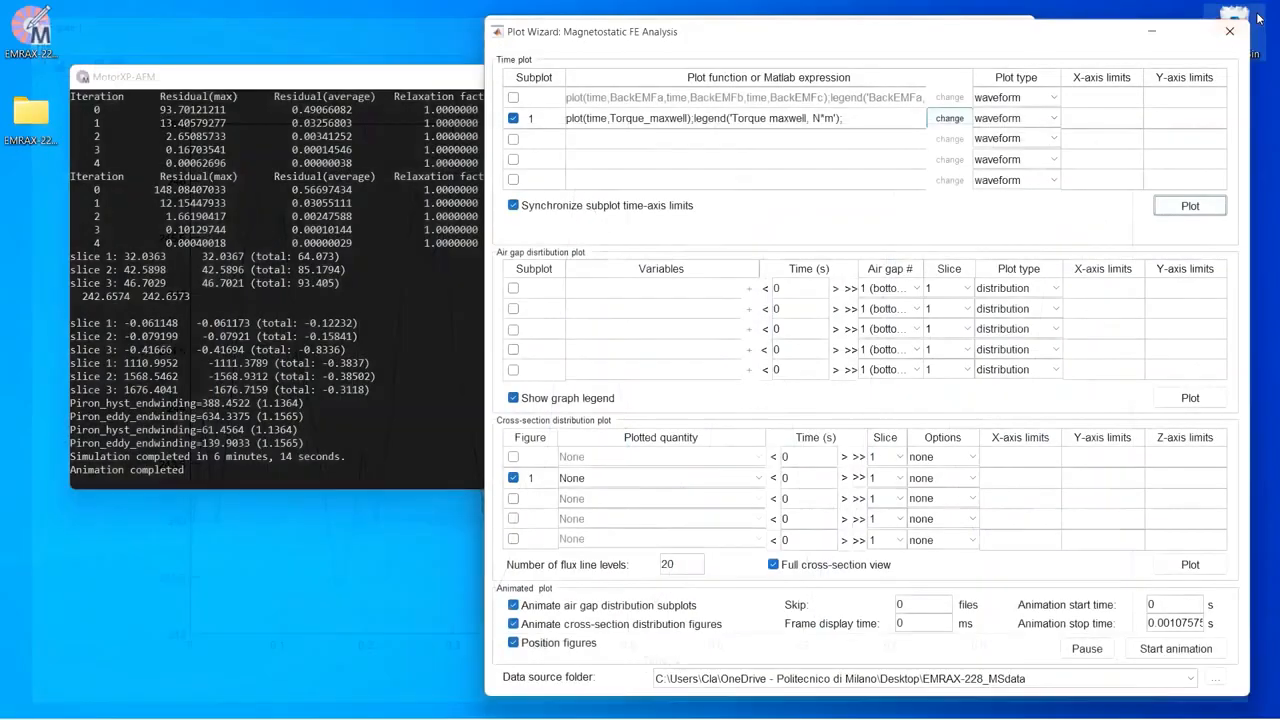
# Step: Plot the tangential and normal air gap flux density distributions Bt and Bn in the first air gap subplot
pyautogui.click(513, 118)
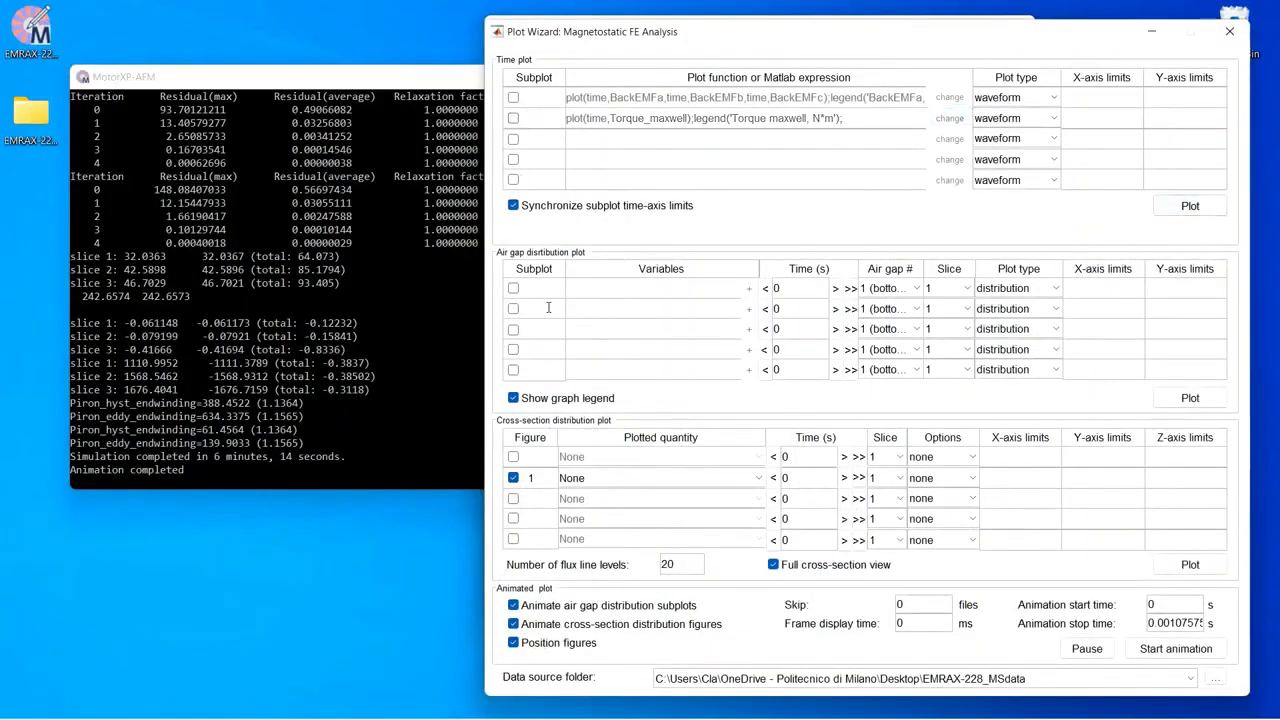
pyautogui.click(513, 288)
pyautogui.click(748, 289)
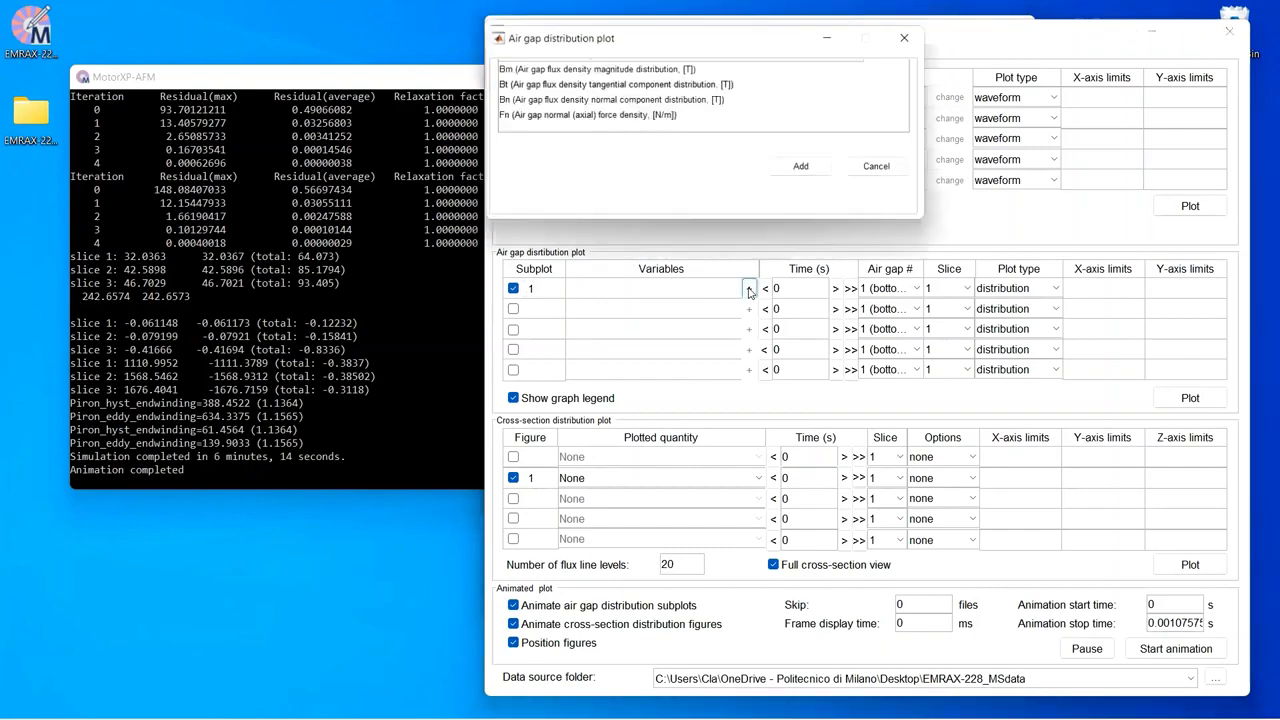
pyautogui.moveTo(600, 85); pyautogui.dragTo(608, 99)
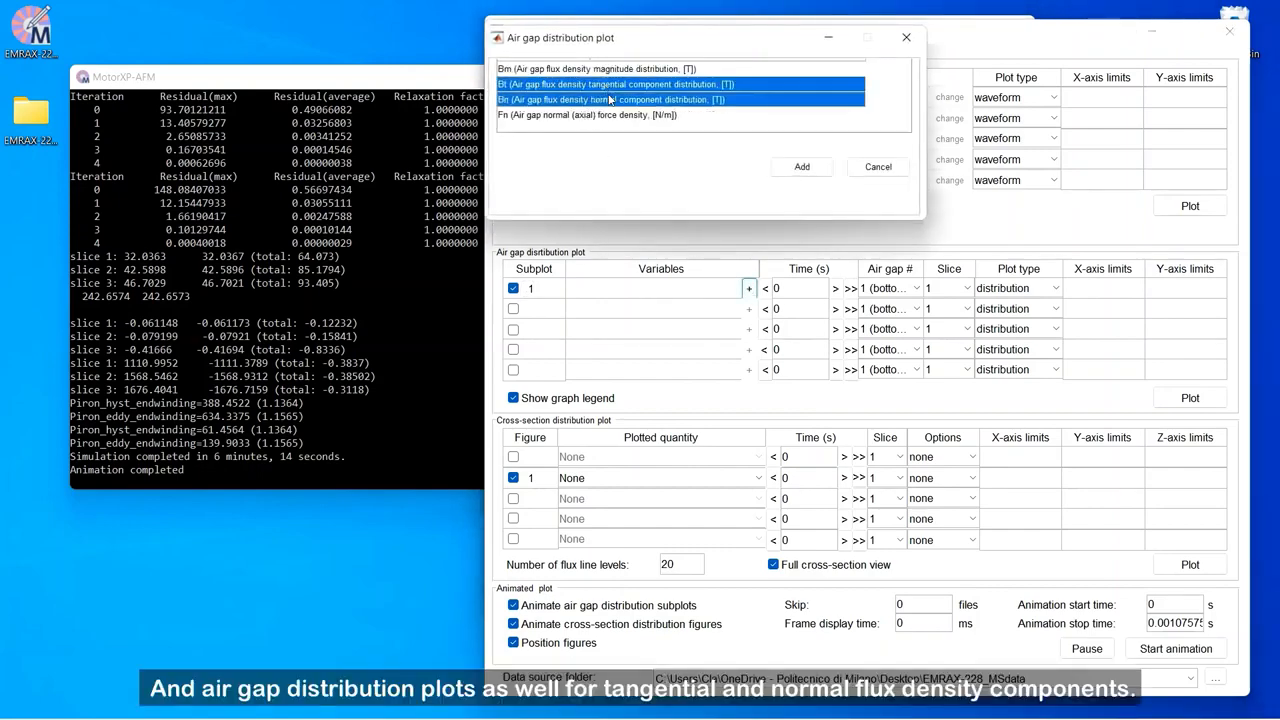
pyautogui.click(801, 166)
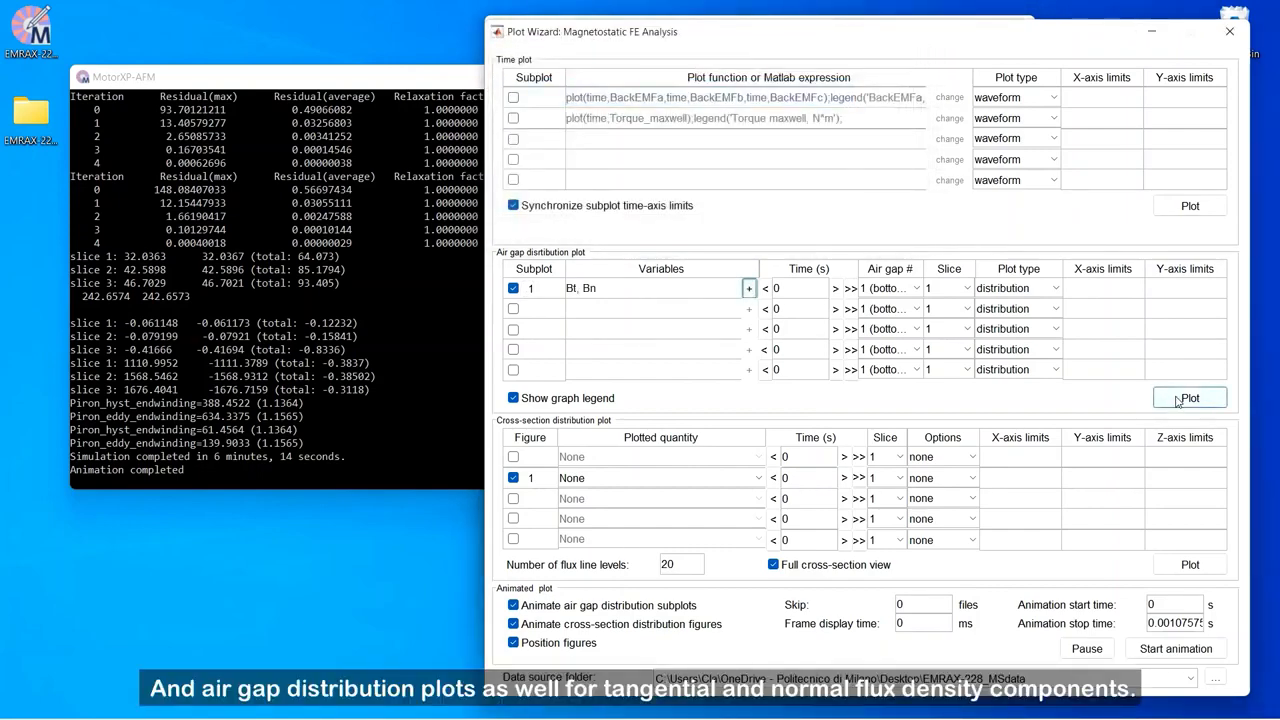
pyautogui.click(1180, 399)
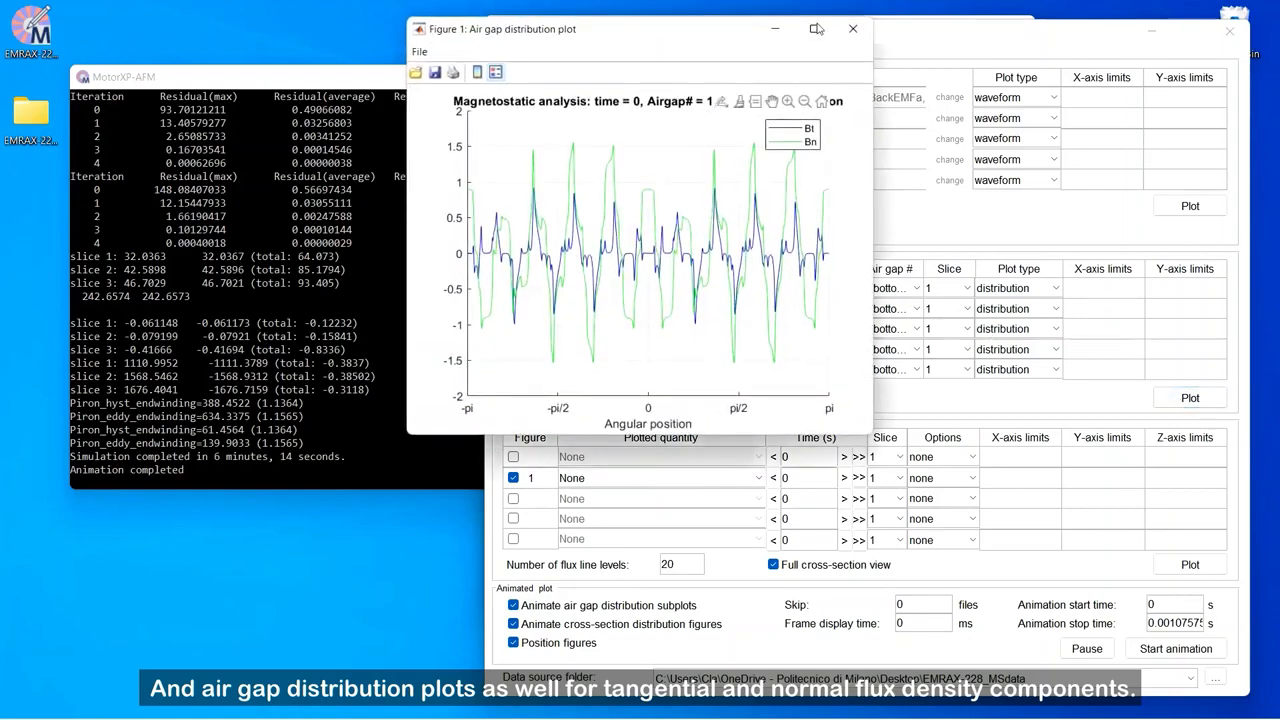
pyautogui.click(816, 29)
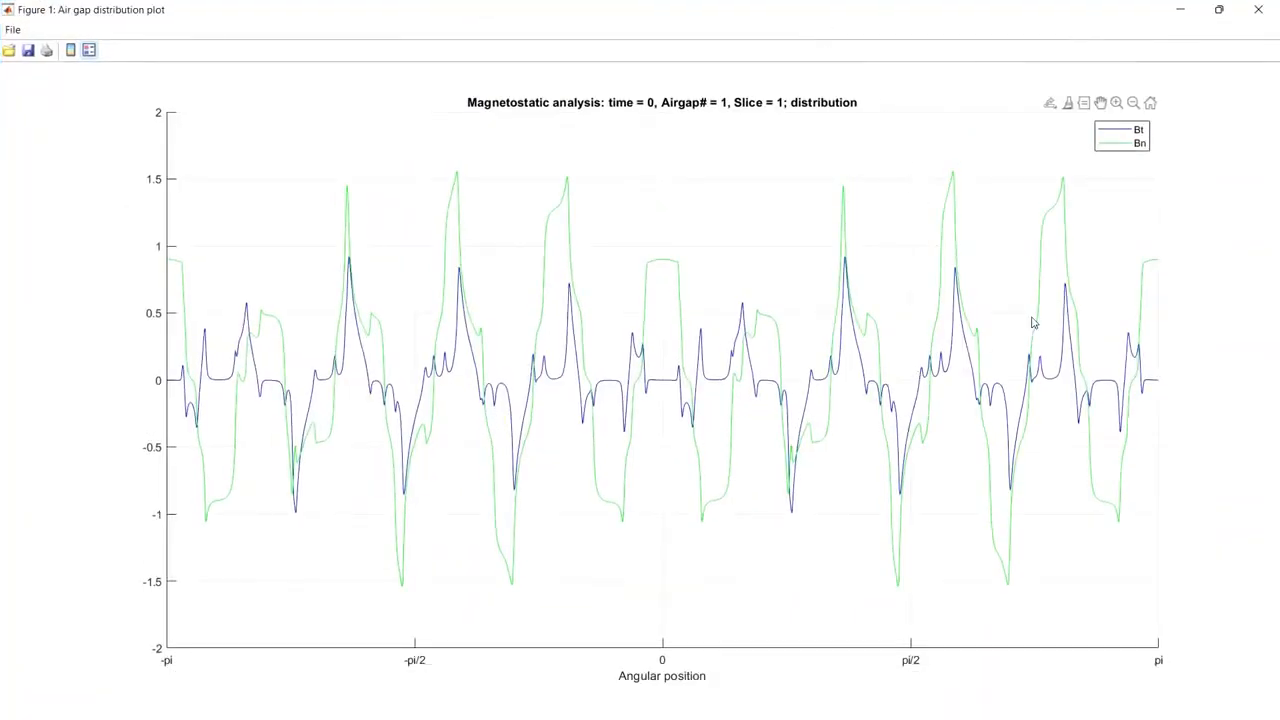
pyautogui.click(1258, 9)
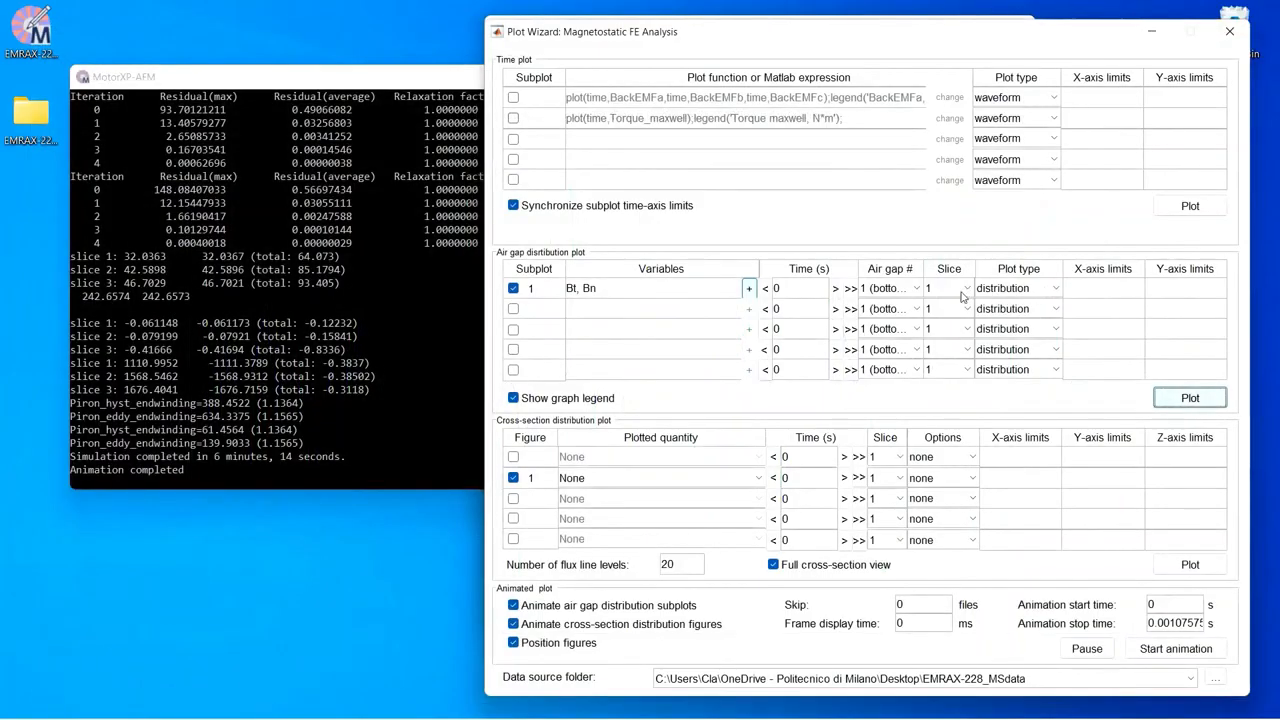
# Step: Set up cross-section figure 1 to show magnetic flux density with flux lines on slice 2, without full cross-section view
pyautogui.click(512, 289)
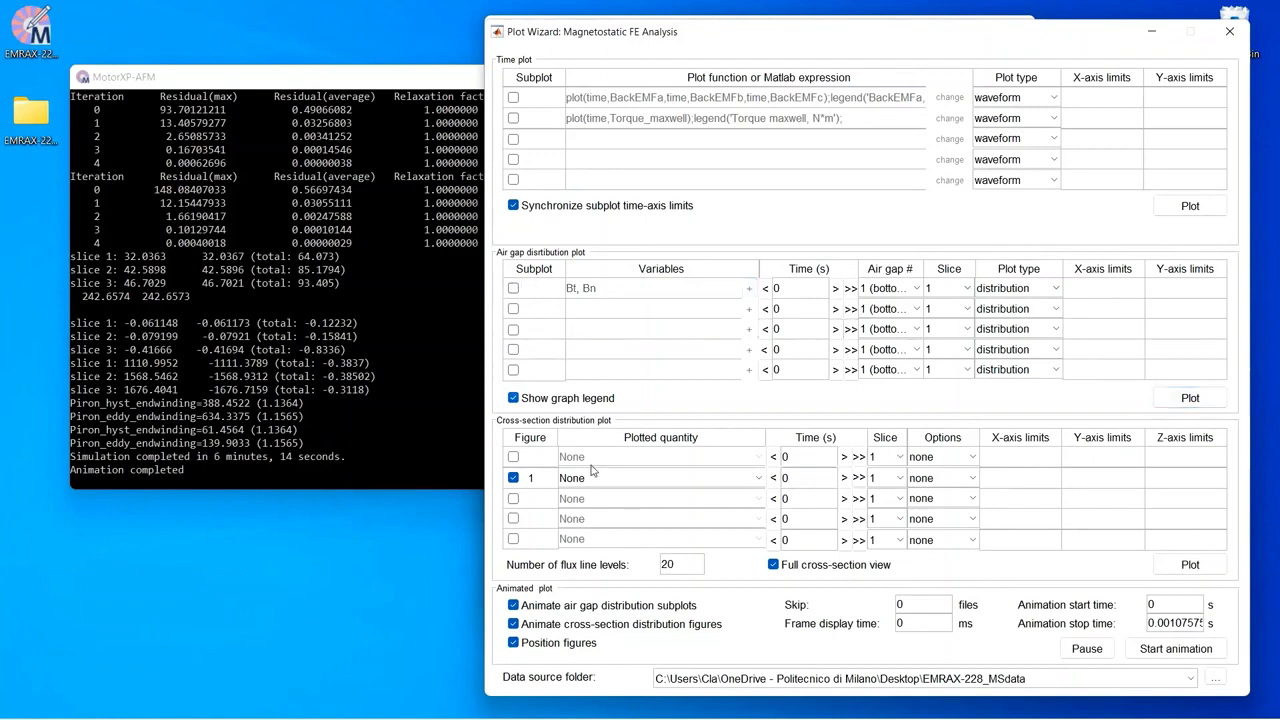
pyautogui.click(513, 477)
pyautogui.click(513, 458)
pyautogui.click(885, 457)
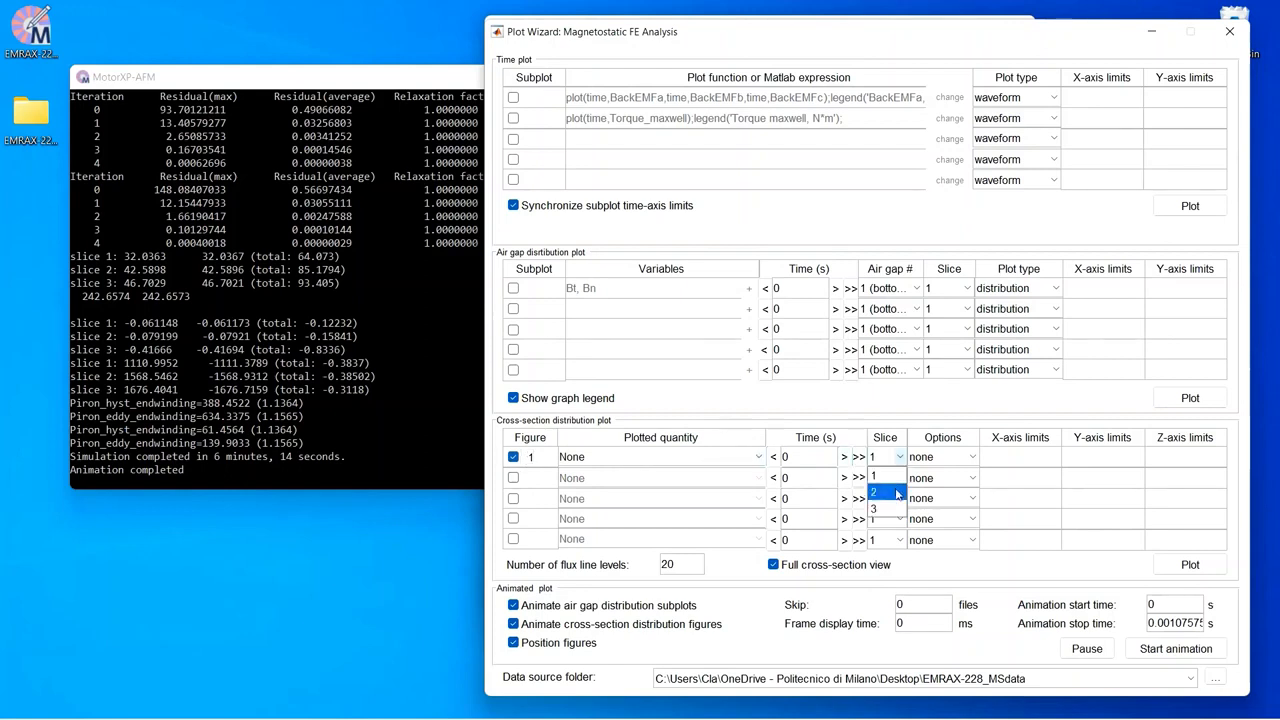
pyautogui.click(885, 488)
pyautogui.click(952, 461)
pyautogui.click(953, 490)
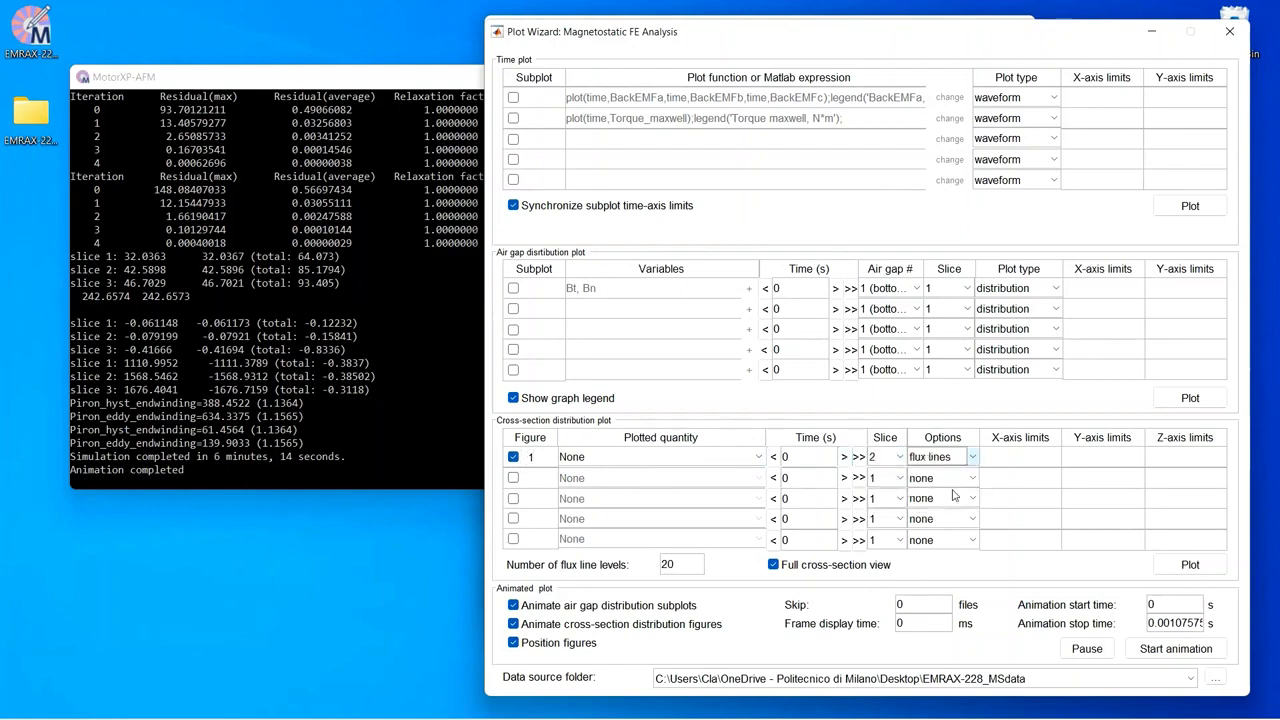
pyautogui.click(776, 566)
pyautogui.click(757, 457)
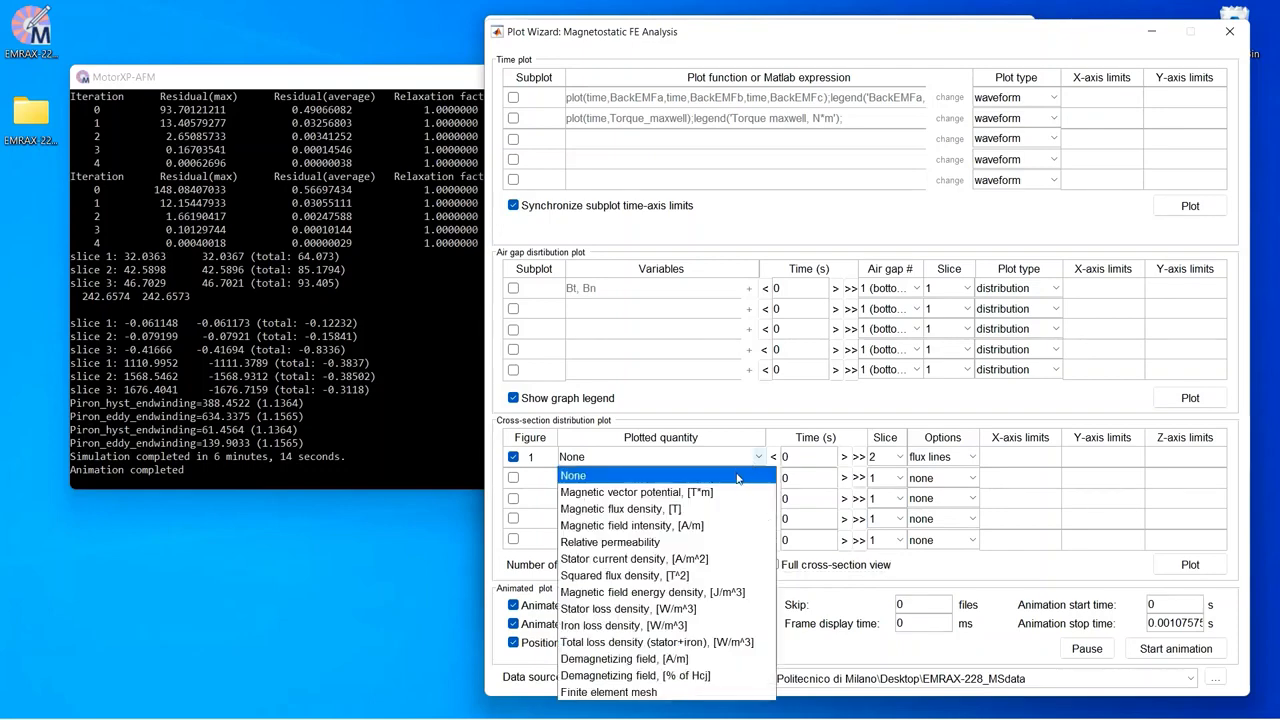
pyautogui.click(724, 508)
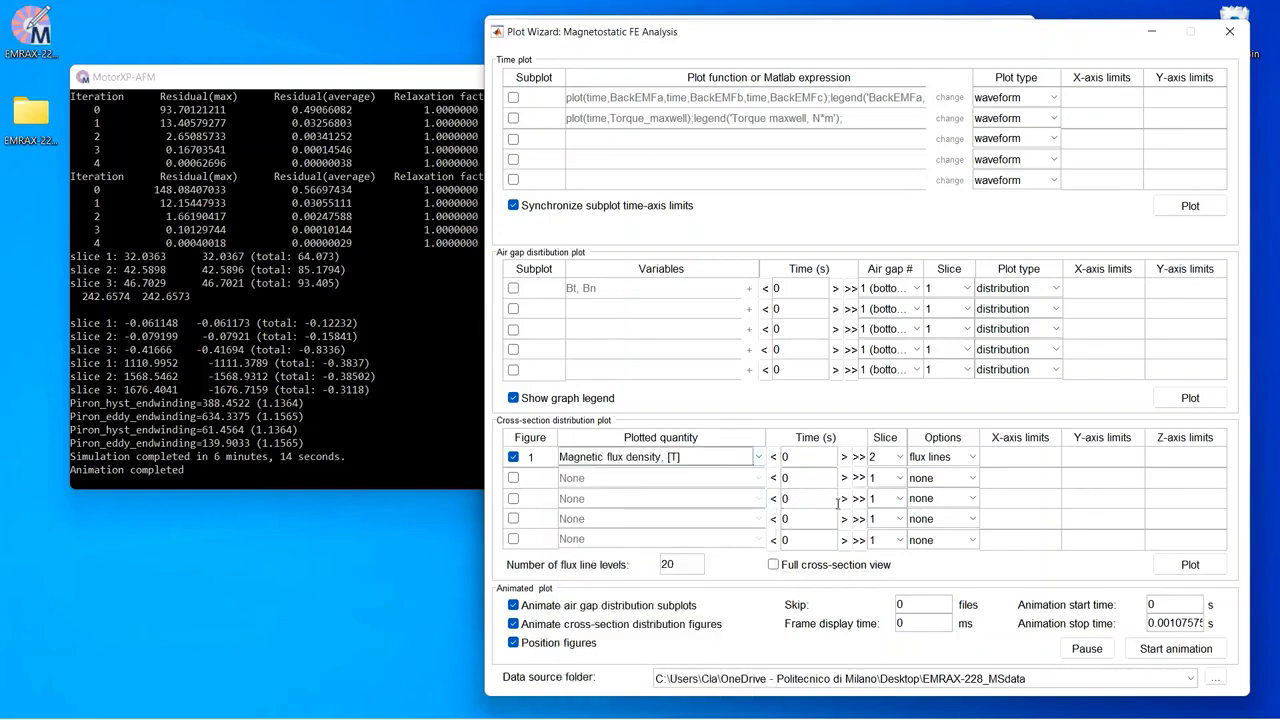
# Step: Start the animation of the flux density distribution in the middle cylindrical cross-section
pyautogui.click(1150, 652)
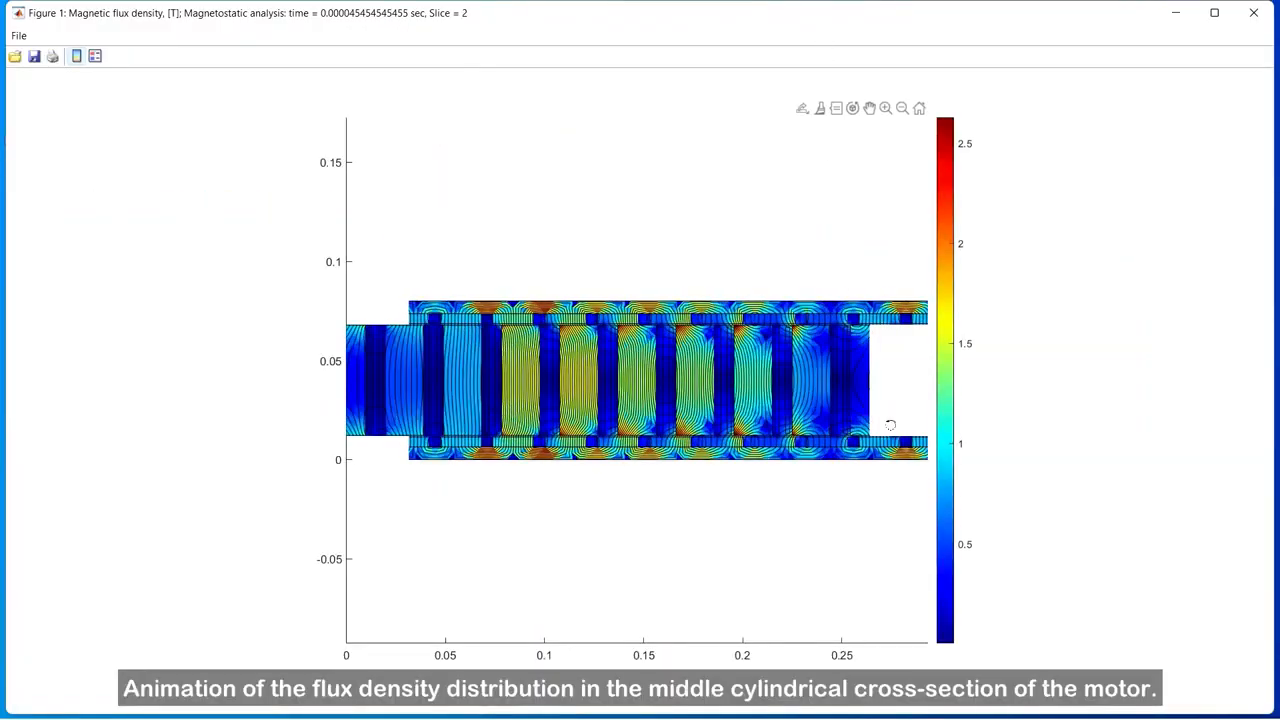
pyautogui.scroll(2, 880, 420)
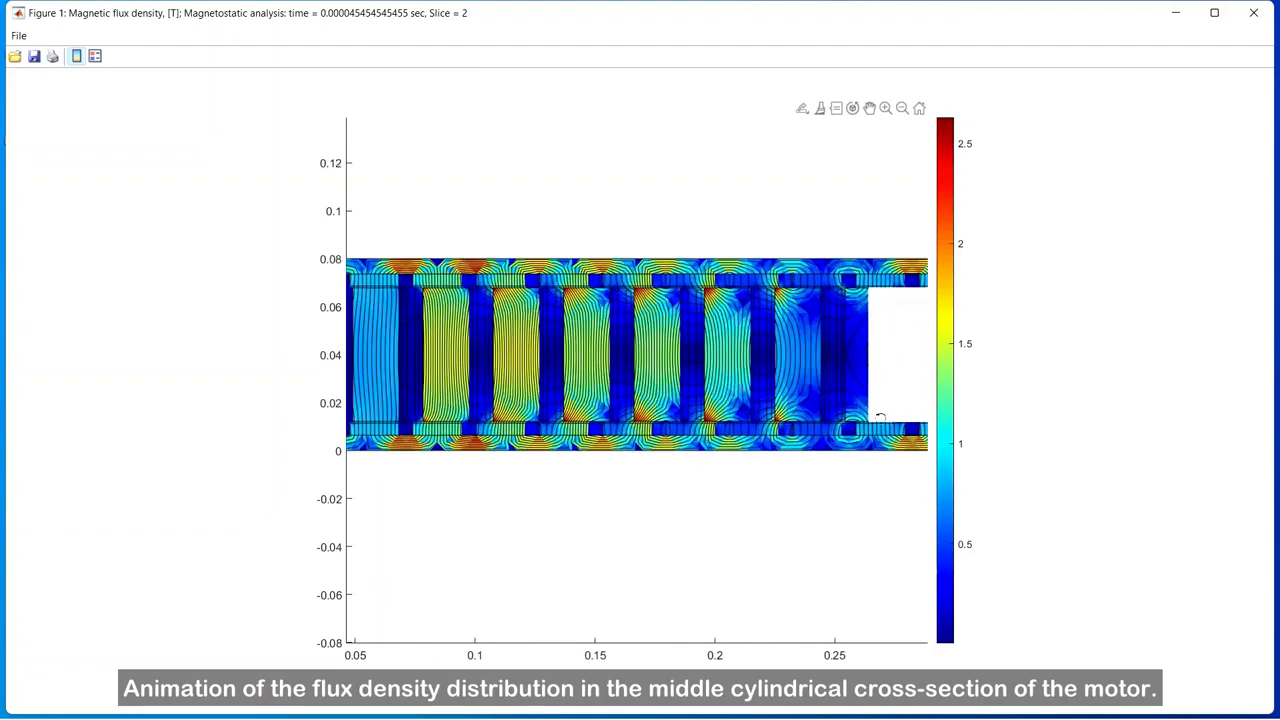
pyautogui.scroll(2, 614, 312)
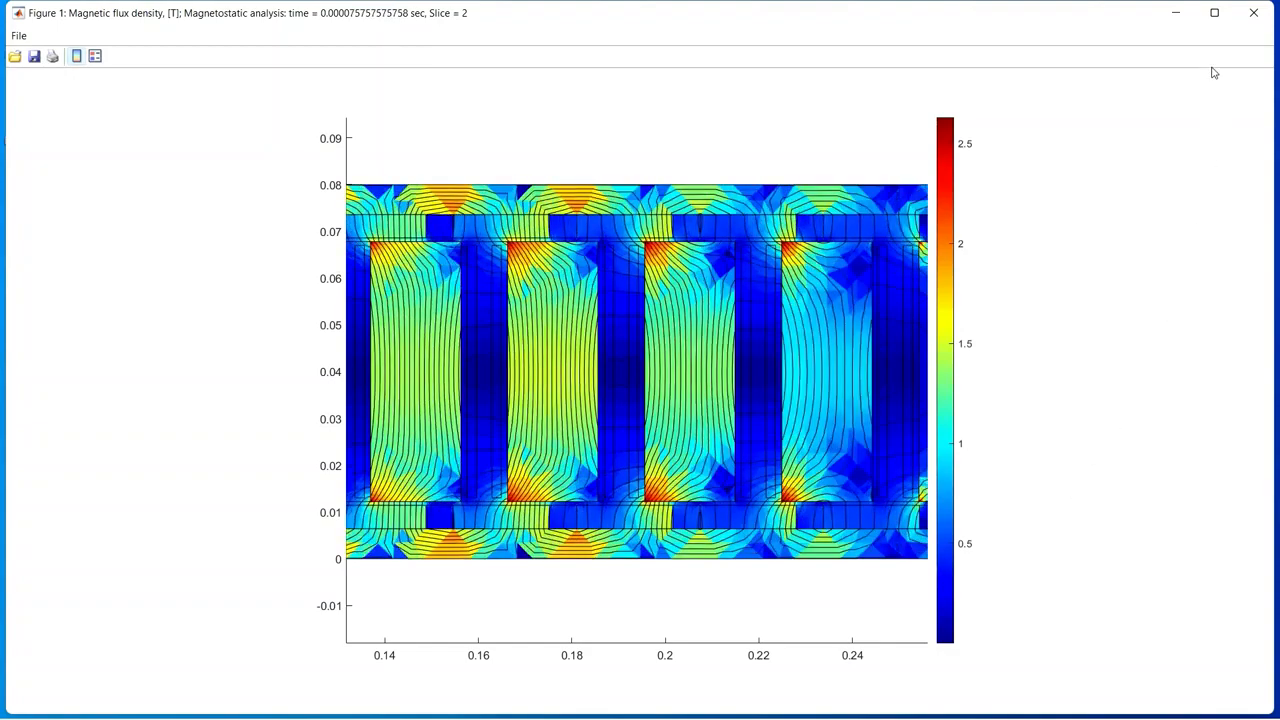
pyautogui.click(1253, 12)
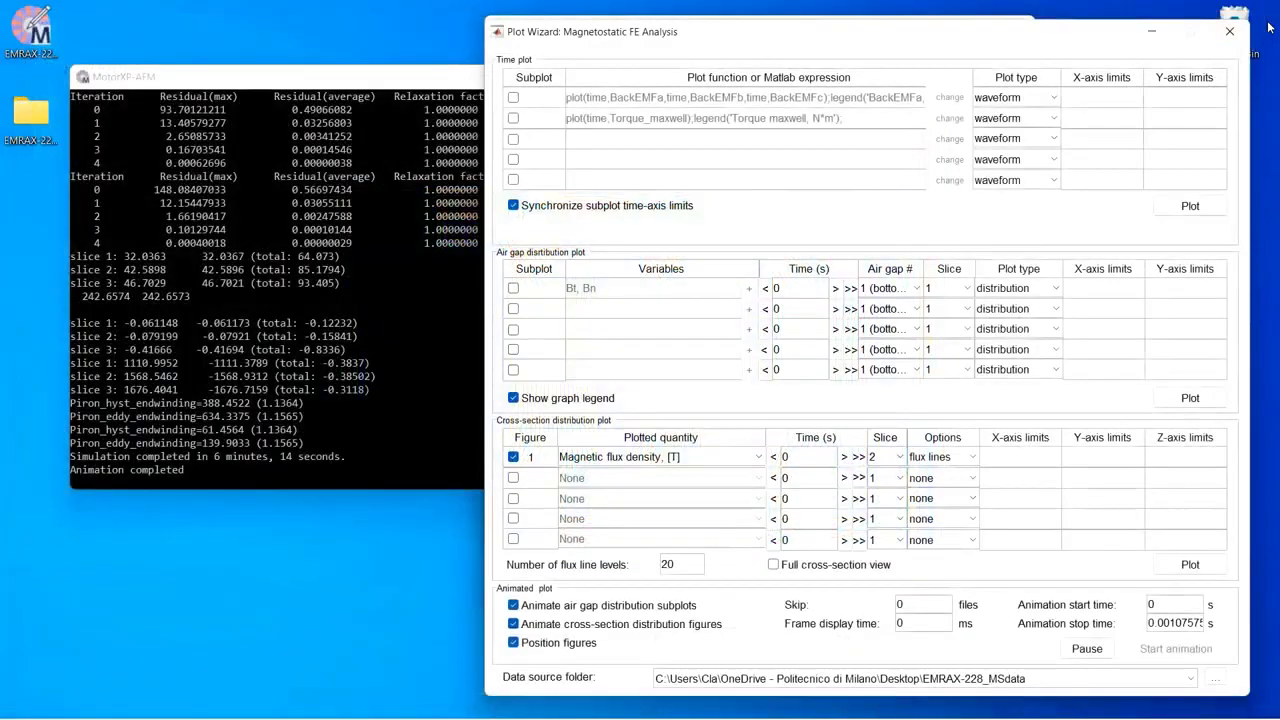
# Step: Replace the flux density figure with a cross-section plot of iron loss density on slice 2 as figure 1, and plot it
pyautogui.click(513, 458)
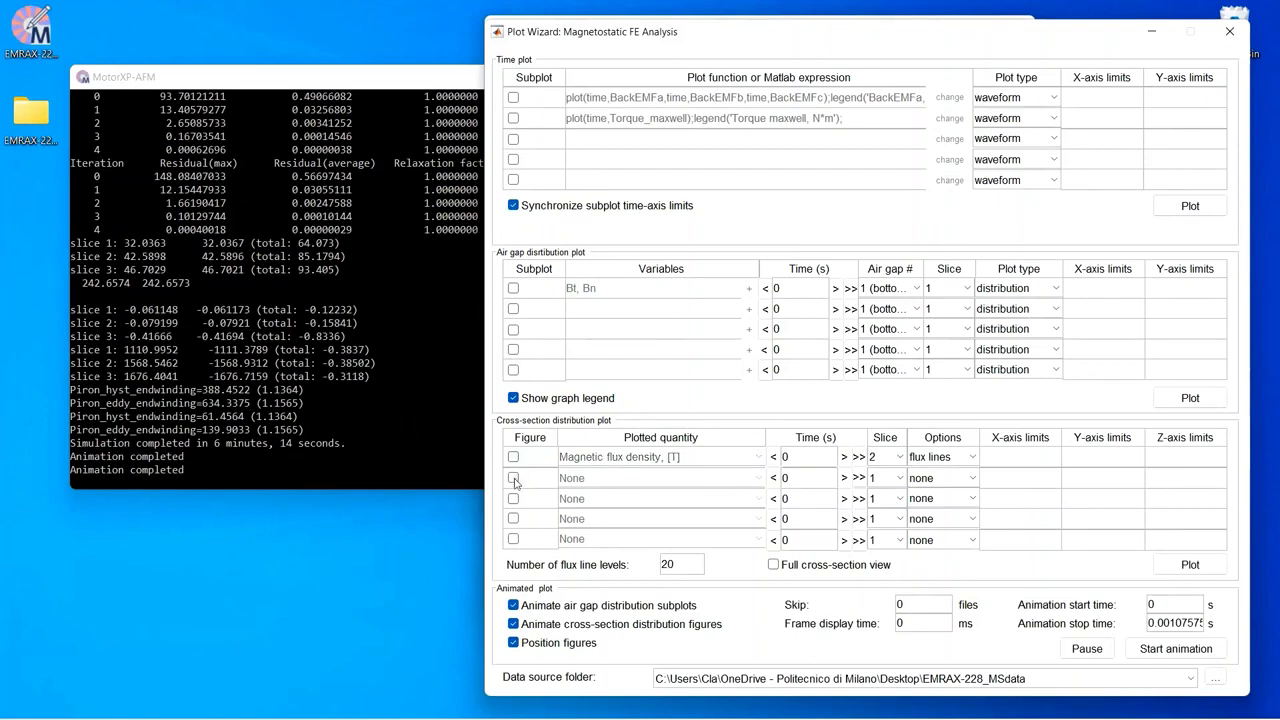
pyautogui.click(890, 480)
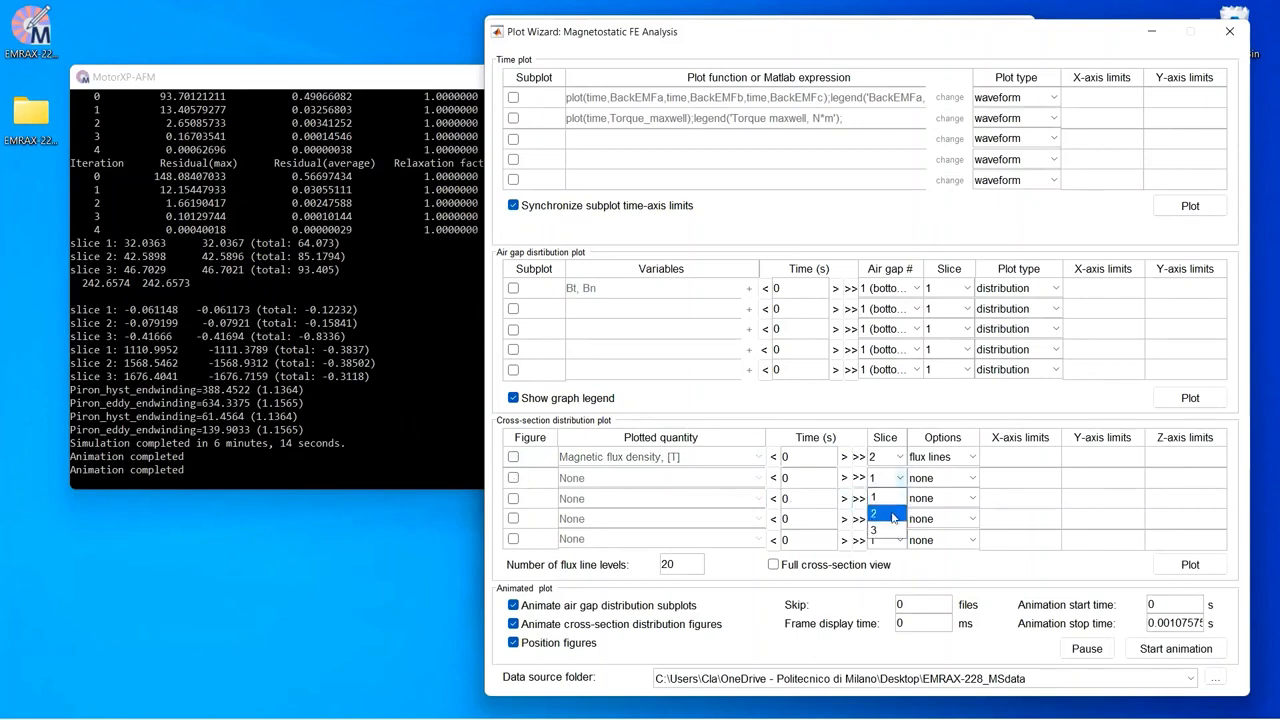
pyautogui.click(893, 515)
pyautogui.click(513, 478)
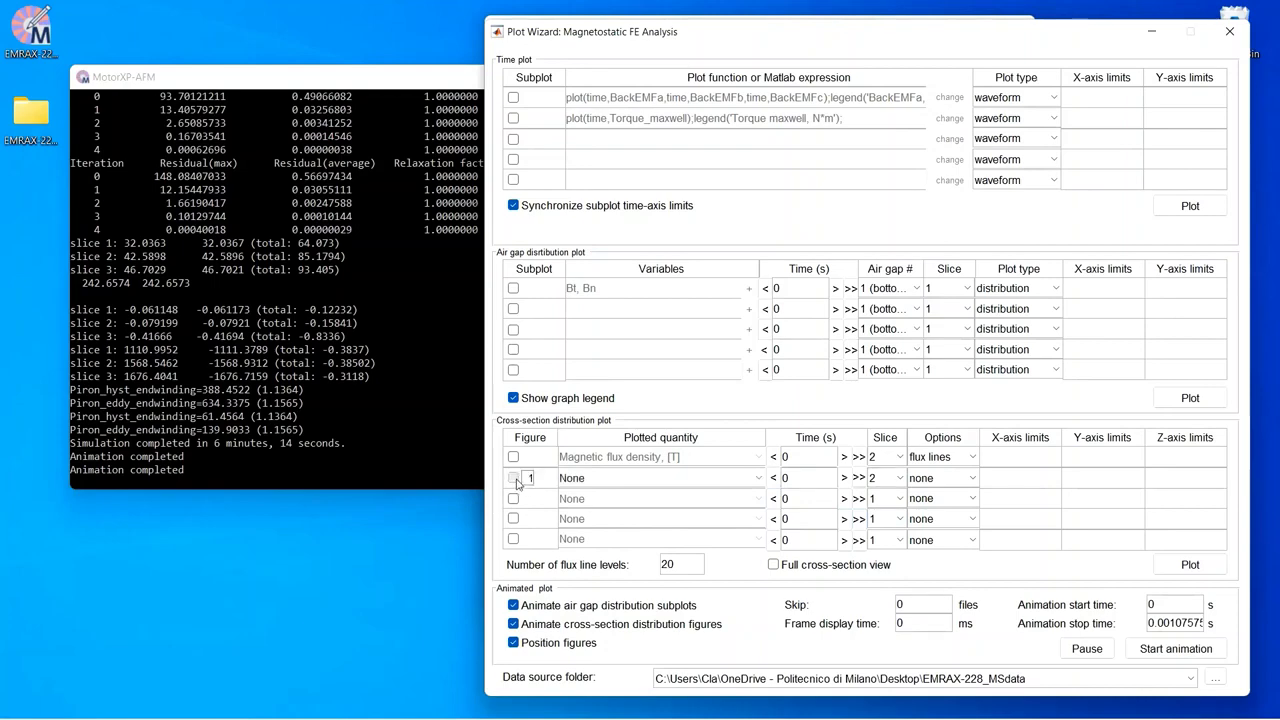
pyautogui.click(687, 480)
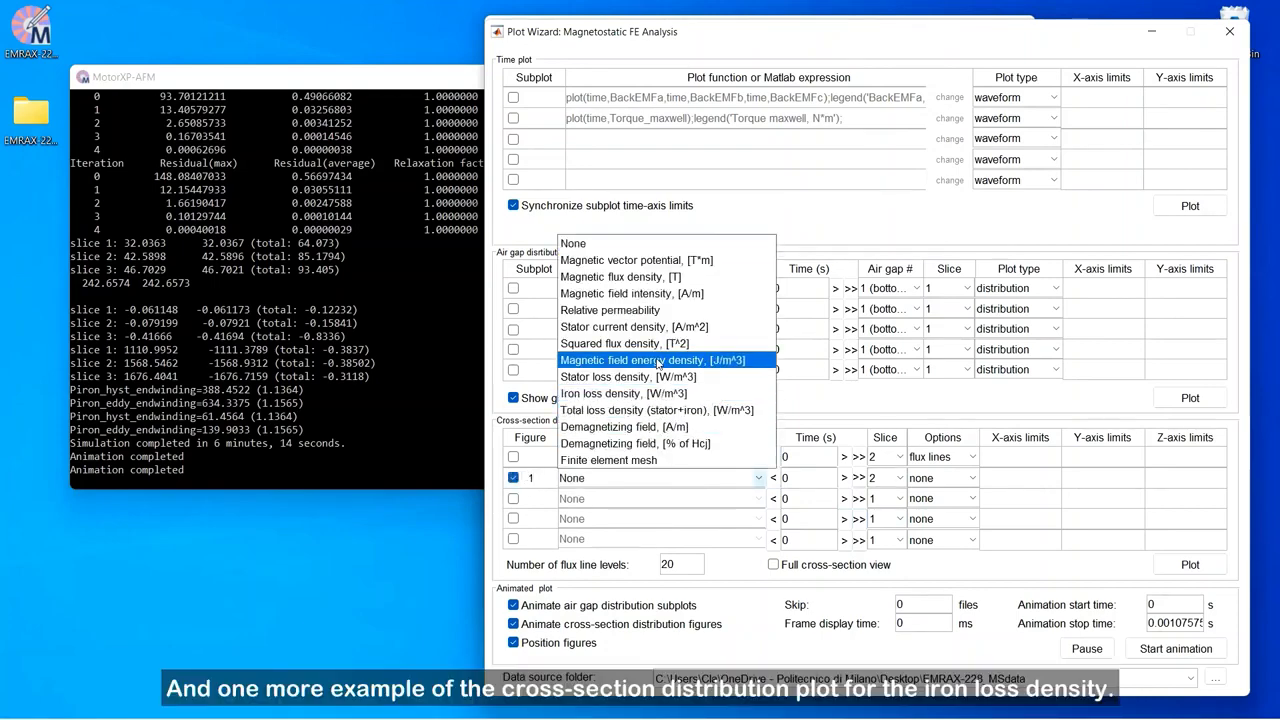
pyautogui.click(662, 393)
pyautogui.click(1188, 565)
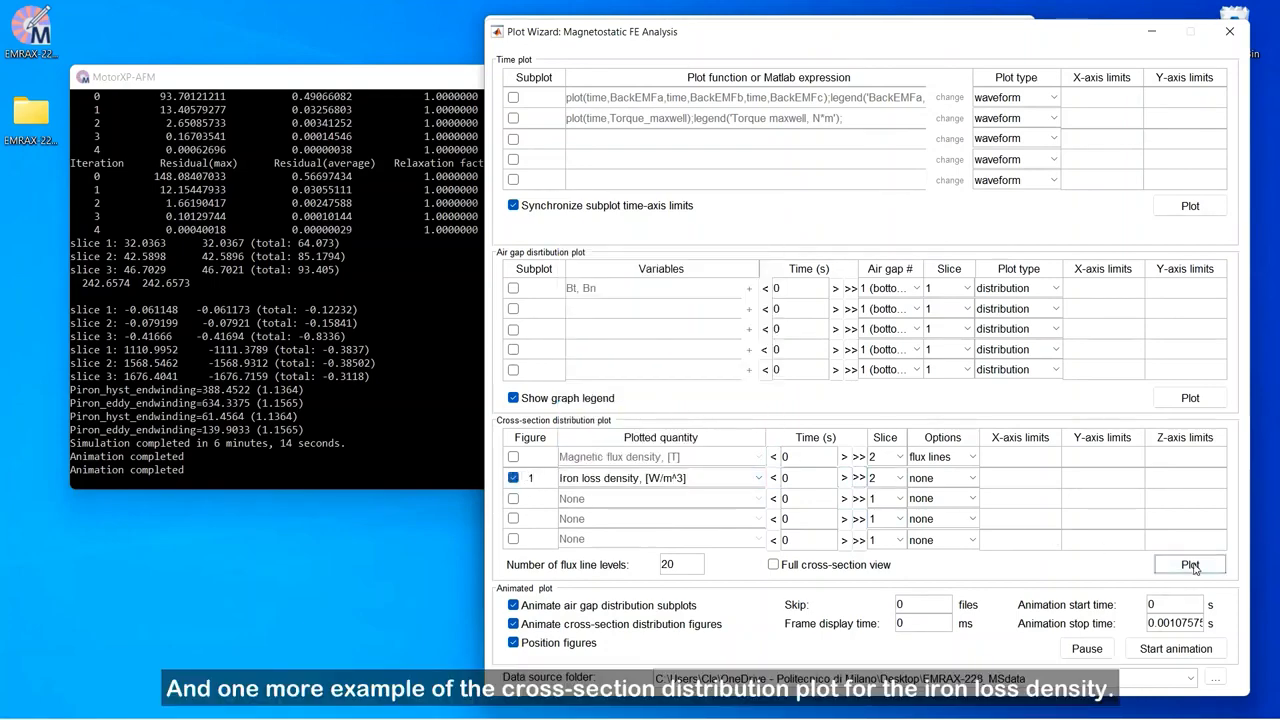
# Step: Zoom into the iron loss density plot to examine the loss distribution around the stator teeth
pyautogui.click(814, 27)
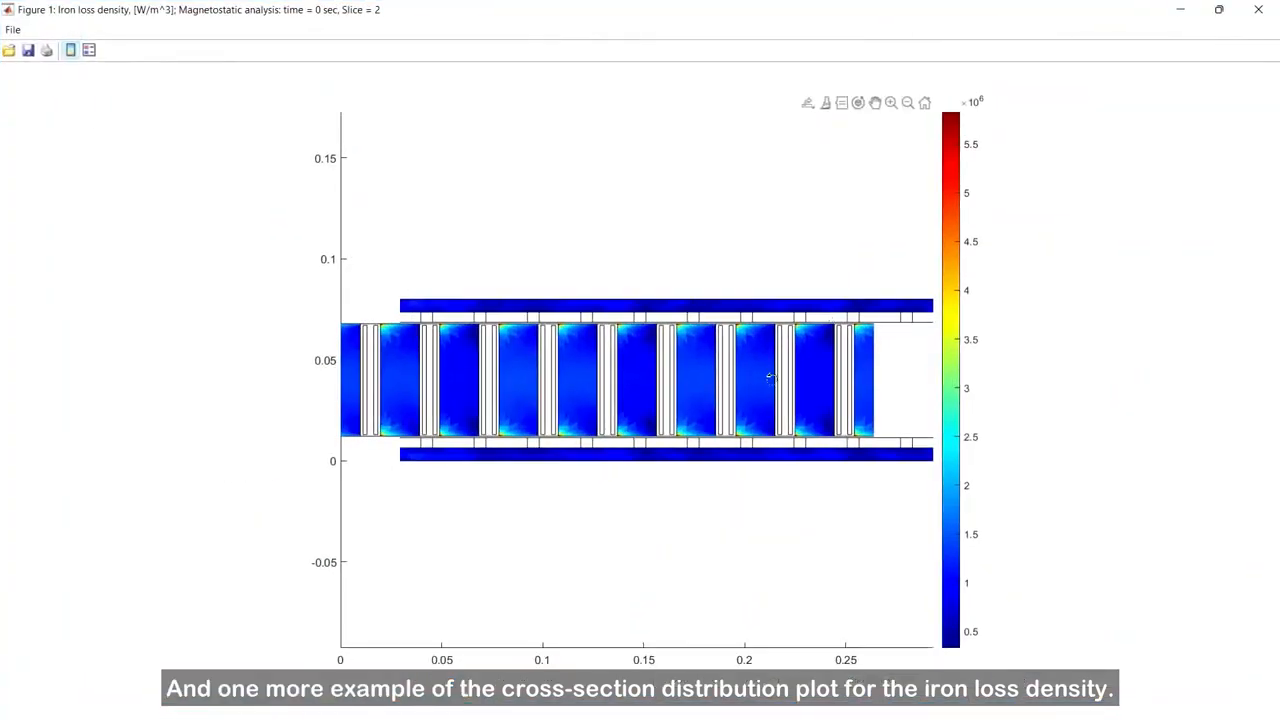
pyautogui.scroll(5, 770, 373)
pyautogui.scroll(3, 770, 373)
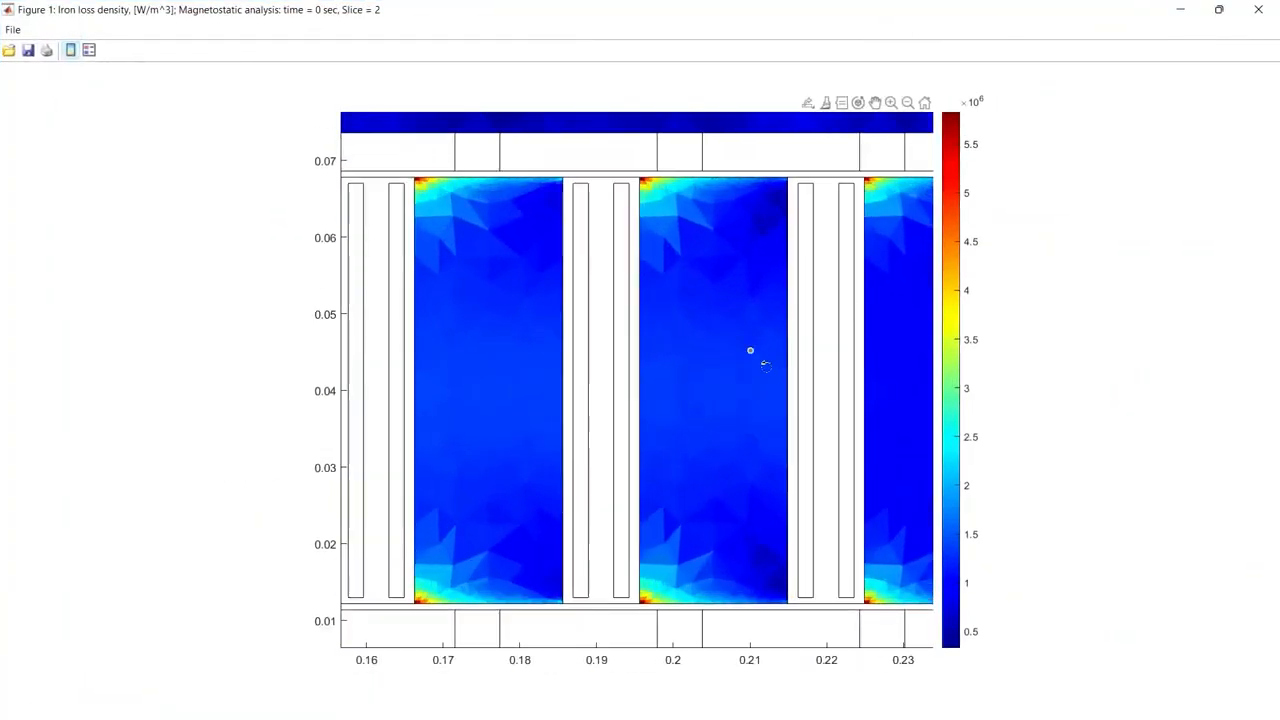
pyautogui.scroll(-1, 764, 365)
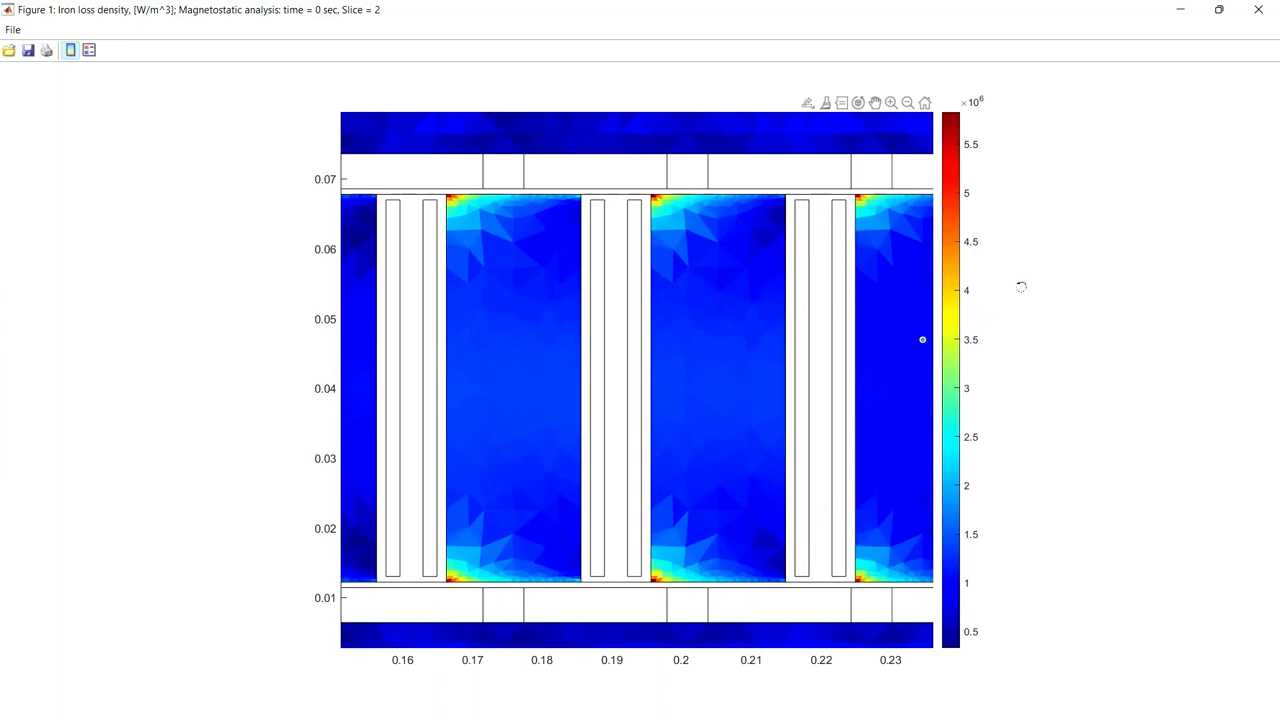
# Step: Close the iron loss figure, disable the iron loss cross-section figure, and close the Plot Wizard
pyautogui.click(1259, 10)
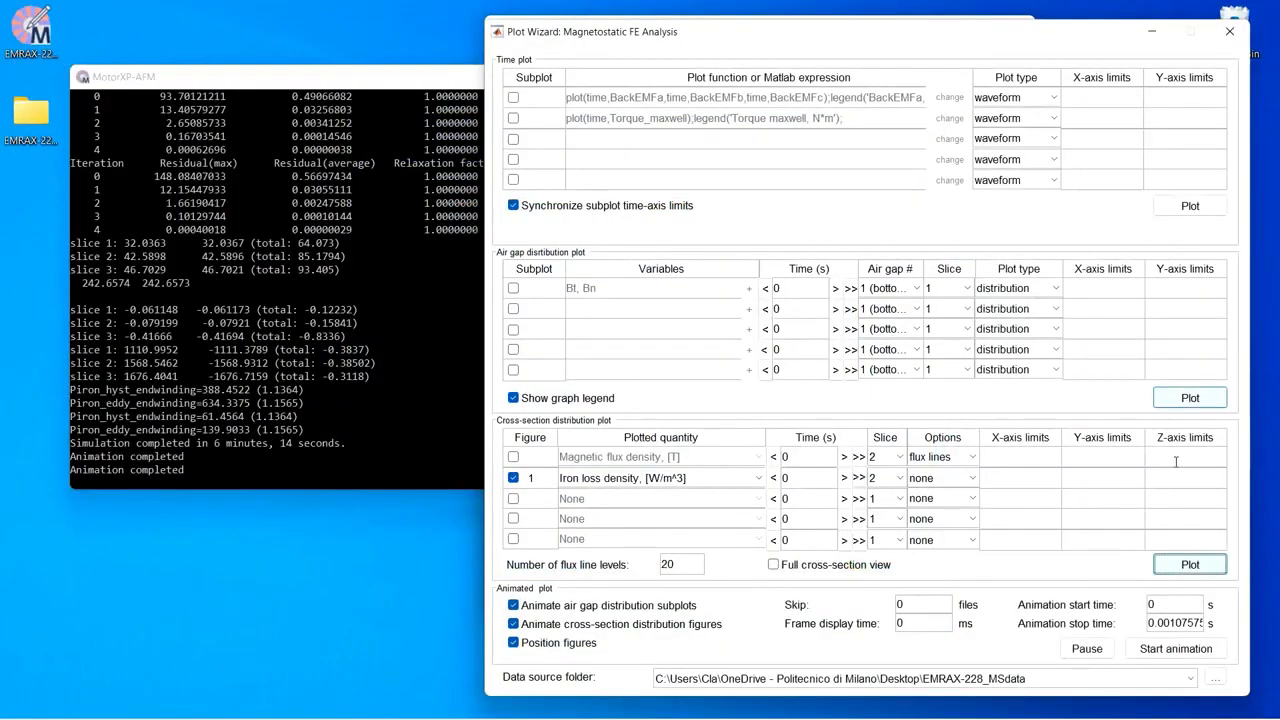
pyautogui.click(513, 478)
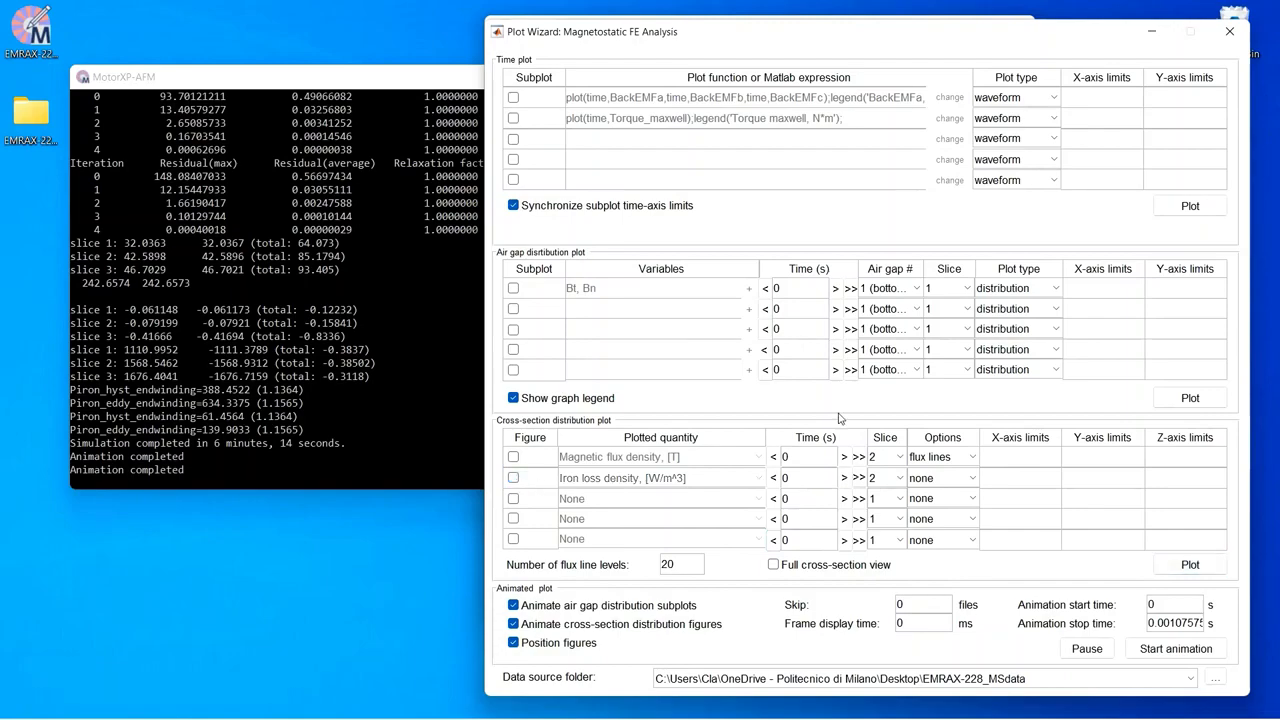
pyautogui.click(1231, 31)
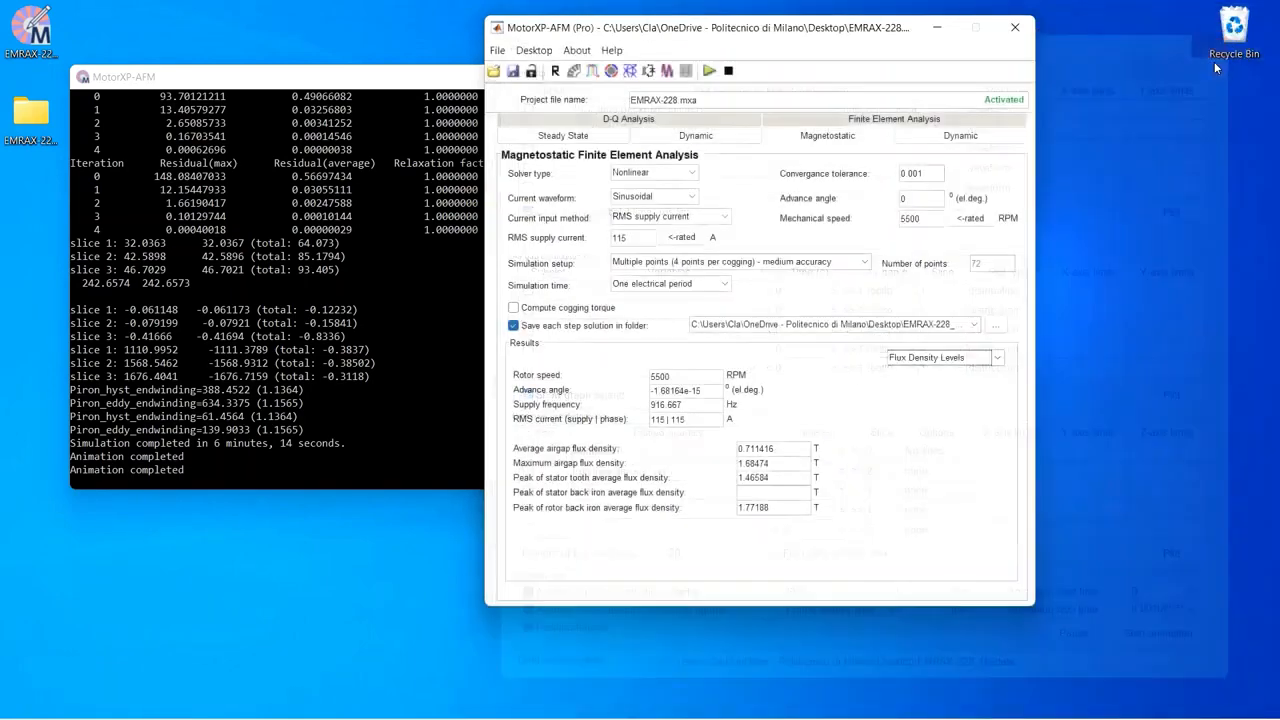